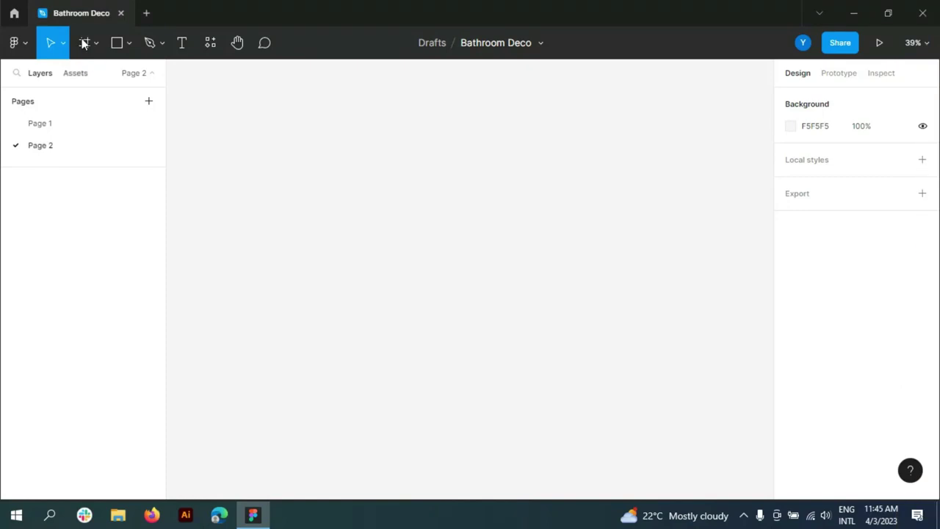
Add an iPhone 13 Pro Max frame named Home Screen
left_click(84, 42)
left_click(853, 236)
double_click(50, 183)
type("Home Screen")
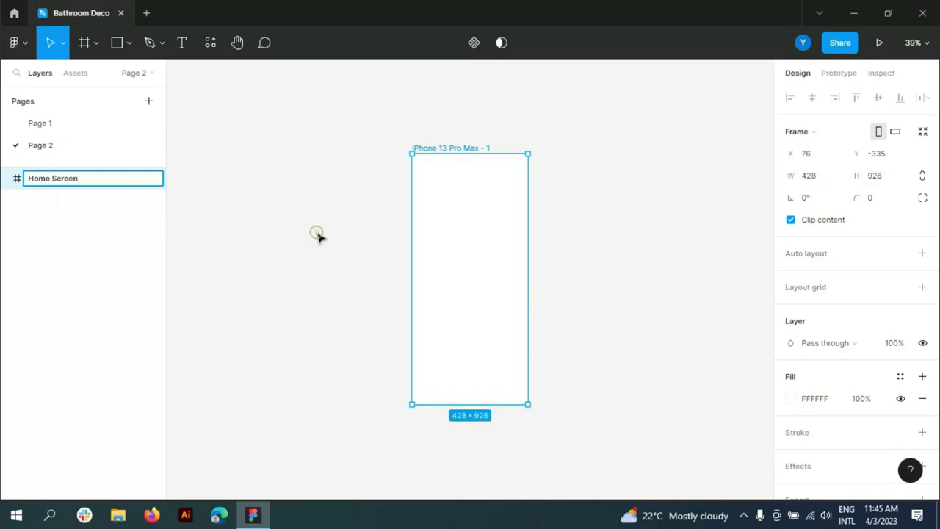
left_click(318, 237)
Give the Home Screen frame a centered 4-column layout grid, column width 75, gutter 20
scroll(524, 184, "up", 1)
left_click(44, 182)
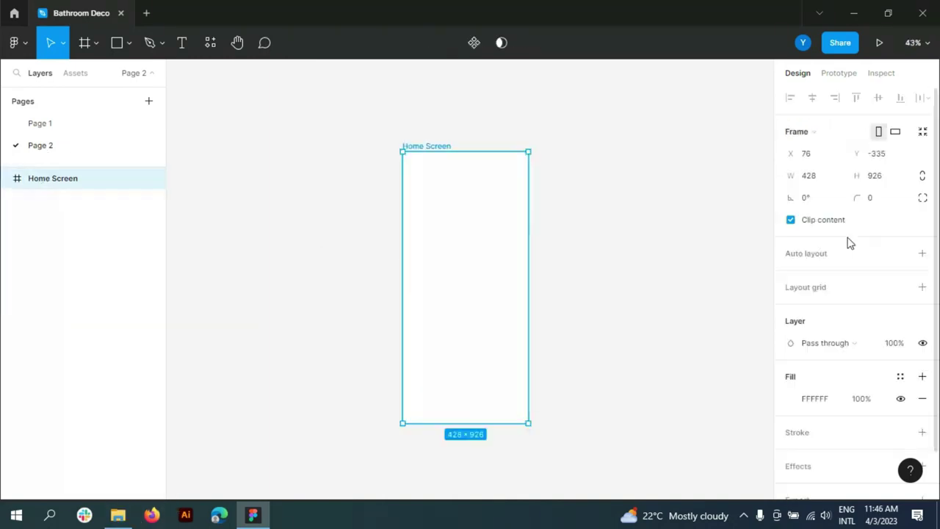
left_click(923, 288)
left_click(790, 309)
left_click(647, 314)
left_click(646, 328)
type("4")
left_click(650, 415)
left_click(646, 397)
left_click(693, 417)
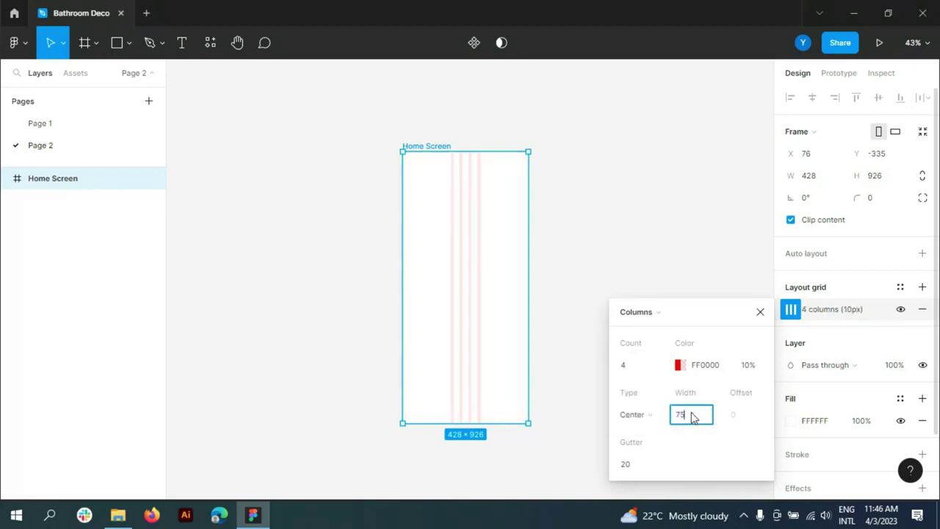
key("Return")
left_click(760, 311)
Drag the Menu Page bathroom photo into the Home Screen frame
left_click(416, 103)
key("alt+Tab")
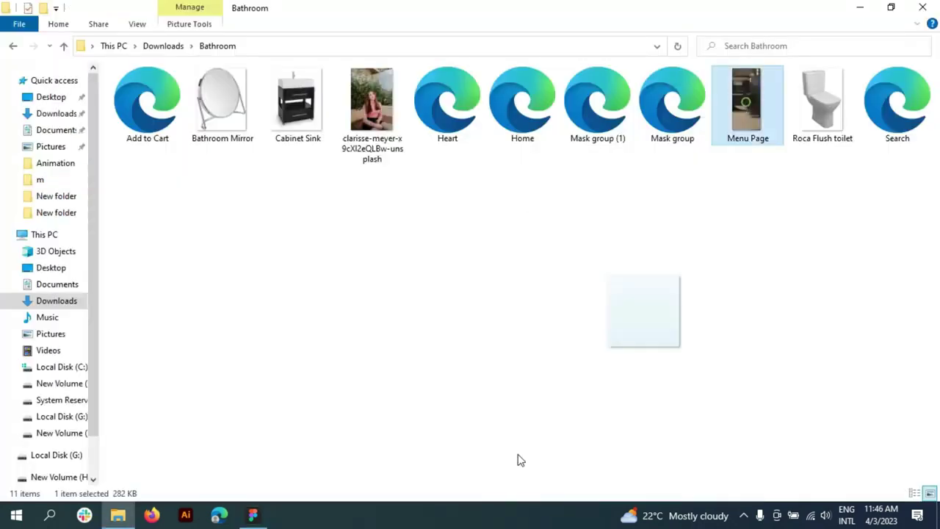
key("alt+Tab")
left_click_drag(518, 460, 446, 221)
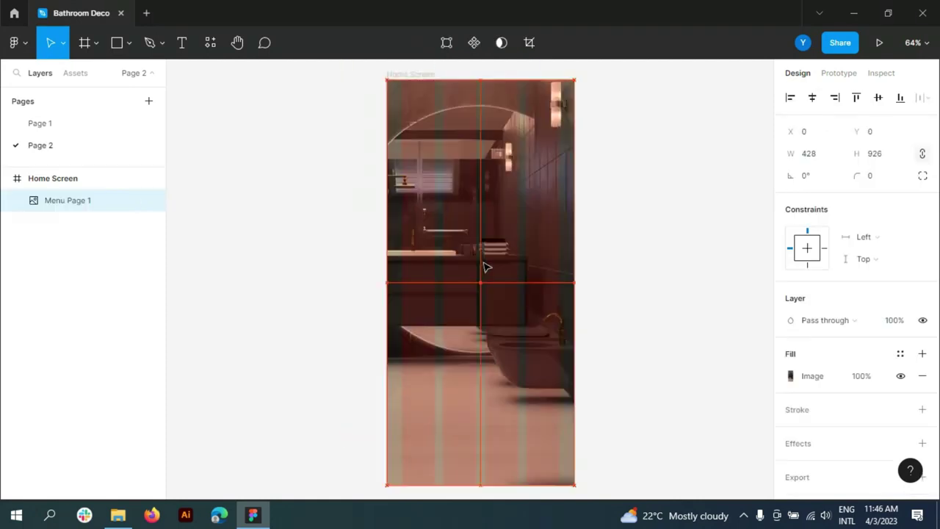
Add a Bathroom text label near the top of the Home Screen frame
left_click(37, 180)
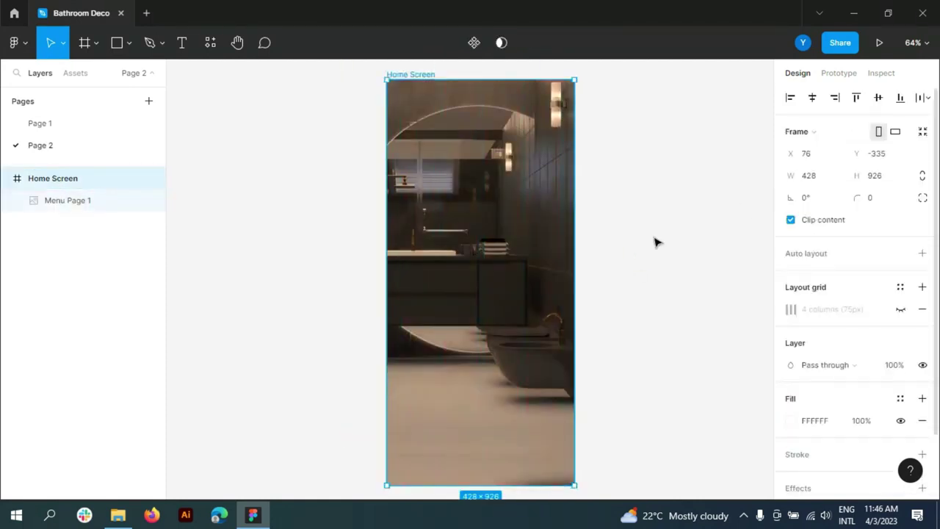
scroll(653, 241, "up", 2)
key("t")
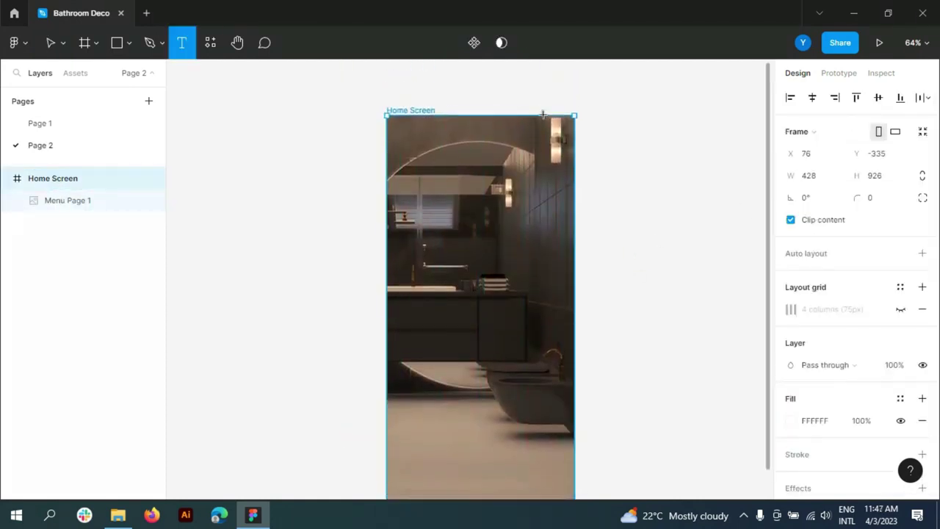
scroll(543, 115, "up", 2)
scroll(533, 162, "up", 3)
left_click(348, 151)
type("Bath")
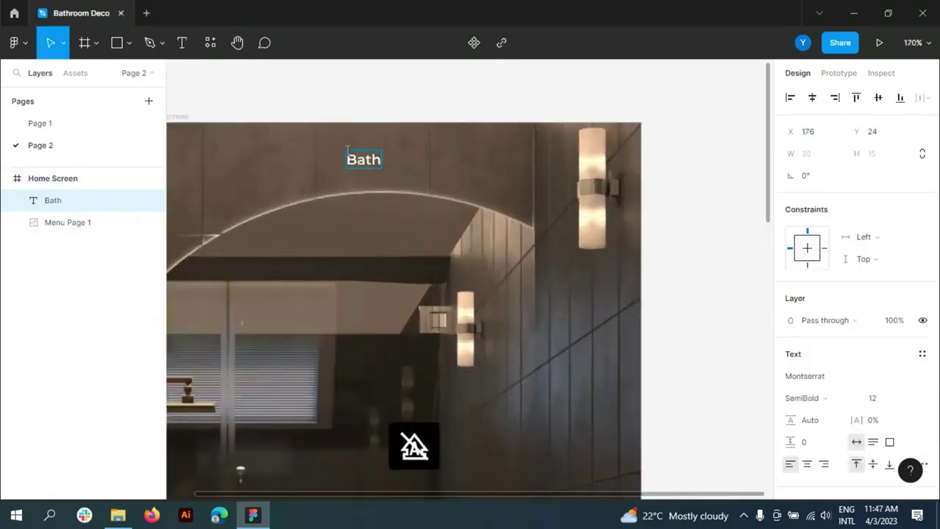
type("room")
left_click(144, 71)
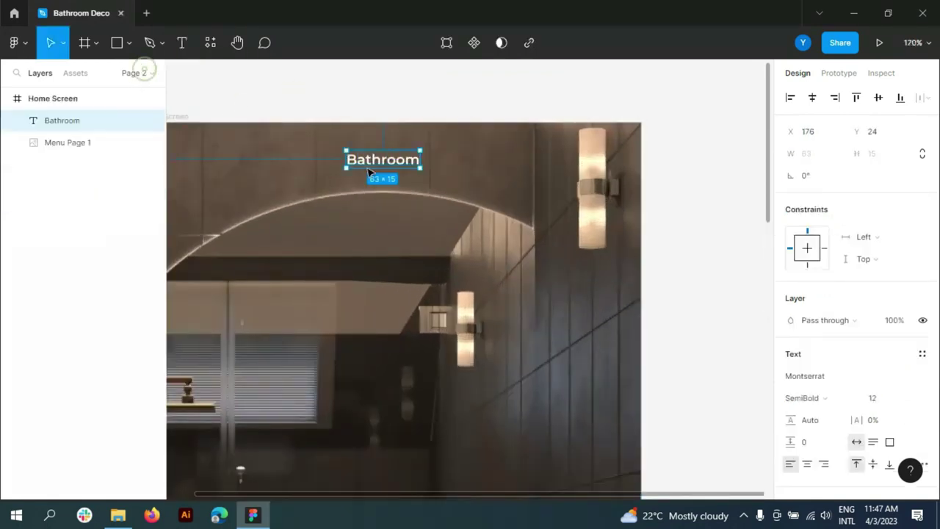
Center the Bathroom title horizontally within the frame
left_click(813, 97)
scroll(604, 195, "down", 3)
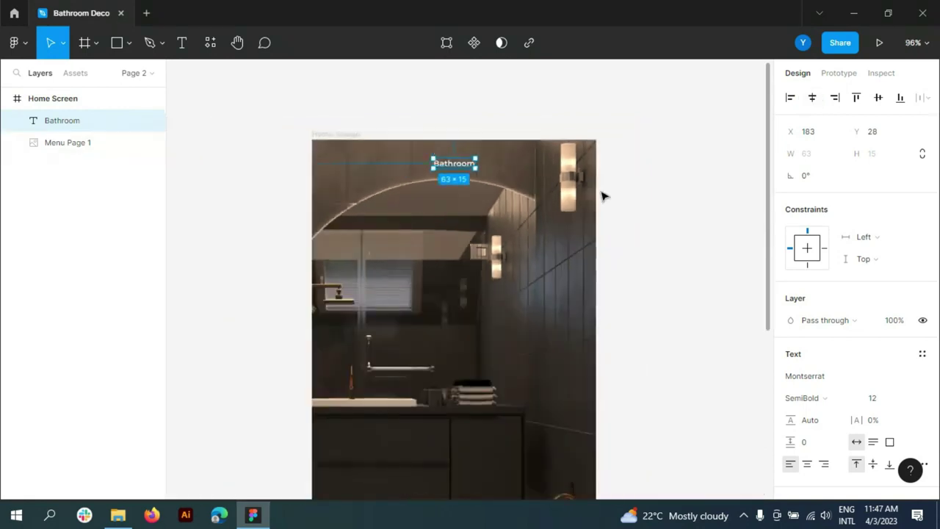
scroll(670, 184, "down", 2)
left_click(670, 184)
scroll(670, 183, "down", 1)
scroll(674, 229, "down", 1)
scroll(409, 207, "up", 4)
left_click(129, 43)
Draw a small white-filled circle on the bathroom photo
left_click(87, 126)
scroll(448, 301, "up", 5)
left_click_drag(424, 285, 449, 309)
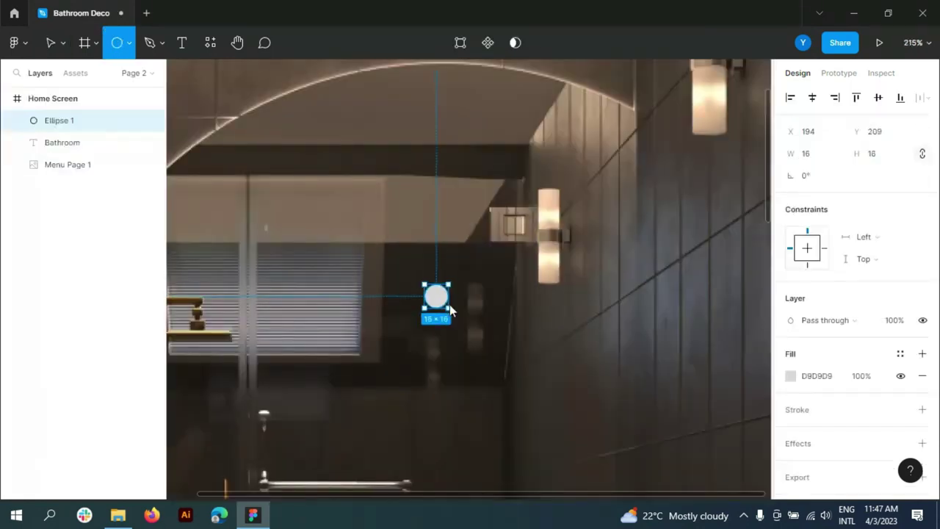
left_click(823, 377)
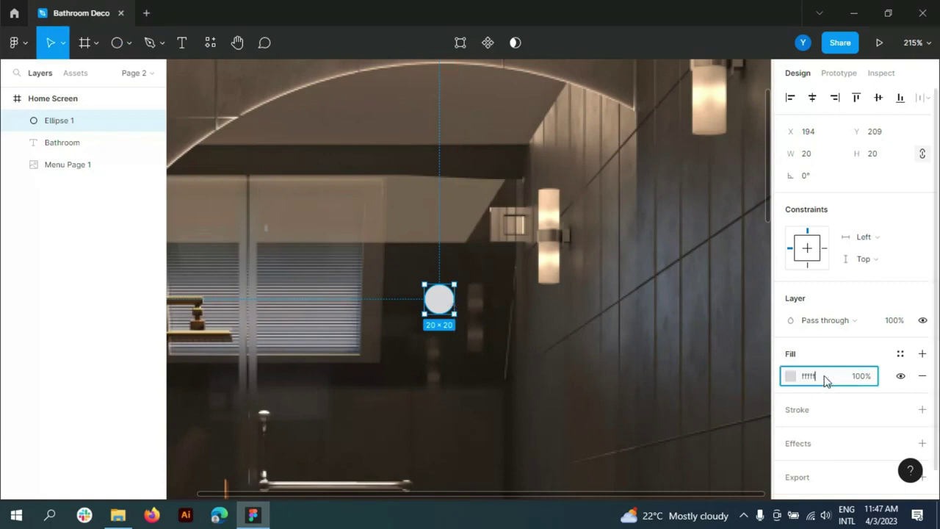
type("f")
key("Return")
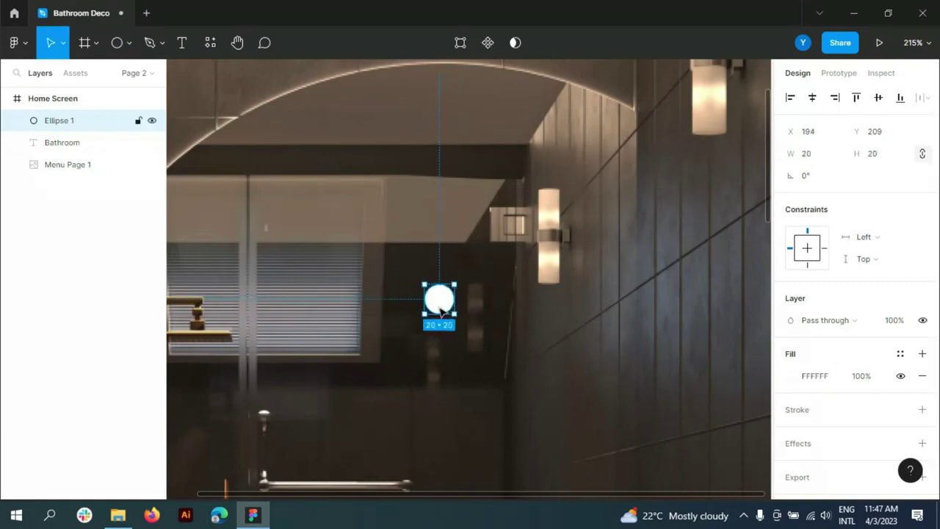
Add a smaller white inner circle and make the outer ring 37% opacity
mouse_move(443, 306)
left_mouse_down()
mouse_move(443, 255)
mouse_move(433, 258)
mouse_move(443, 300)
left_mouse_up()
left_click(60, 145)
left_click(863, 376)
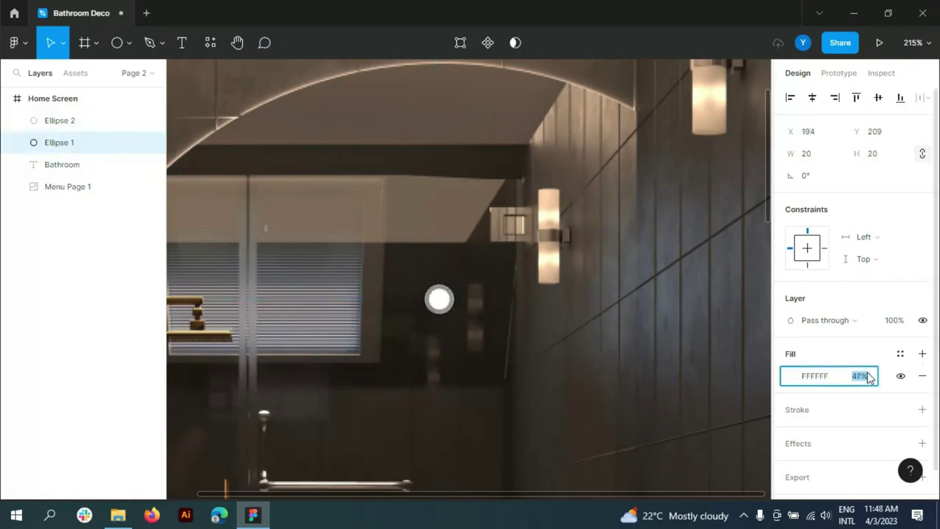
left_click(59, 120)
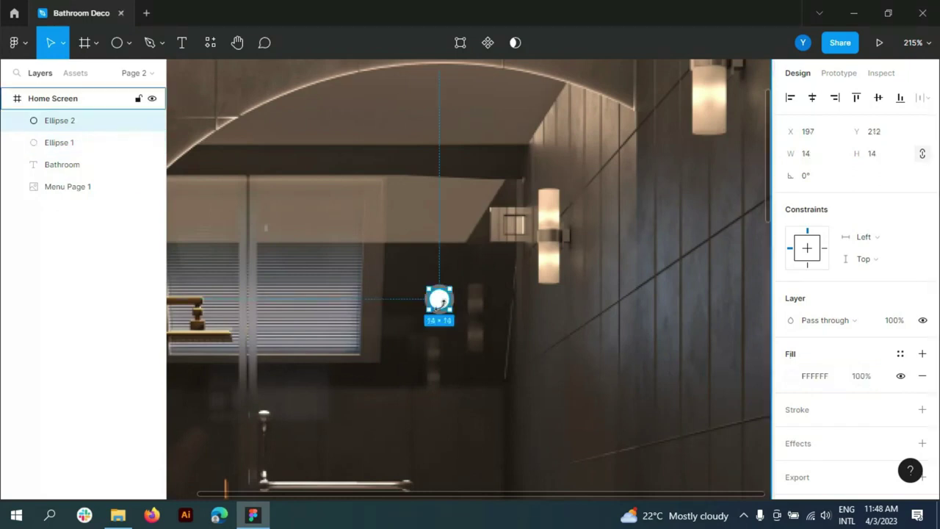
left_click(59, 143)
left_click(875, 154)
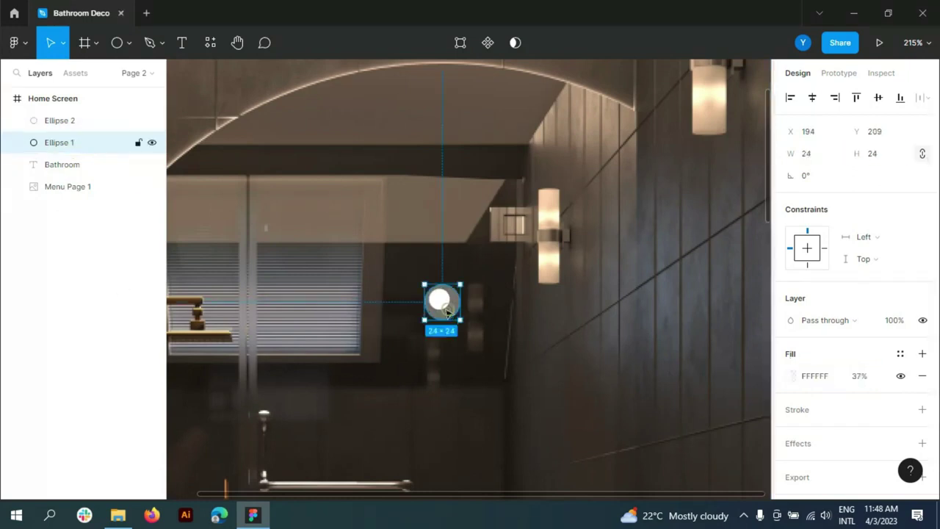
key("Escape")
Group the two circles into a single hotspot marker
scroll(519, 332, "down", 3)
scroll(519, 335, "down", 3)
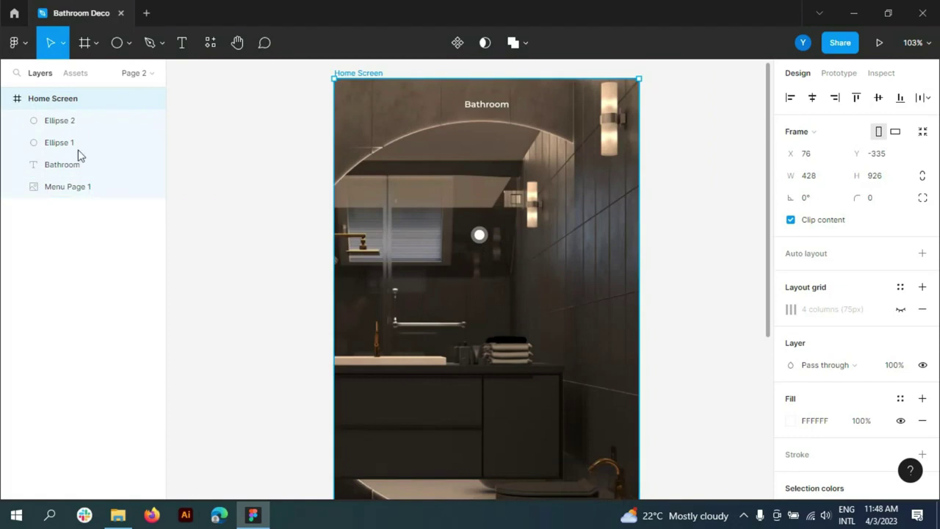
left_click(59, 143)
left_click(58, 121, "shift")
key("ctrl+g")
Place two more hotspot copies across the photo, nudging the drawer one down-left
scroll(479, 211, "down", 1)
left_click_drag(479, 211, 399, 417)
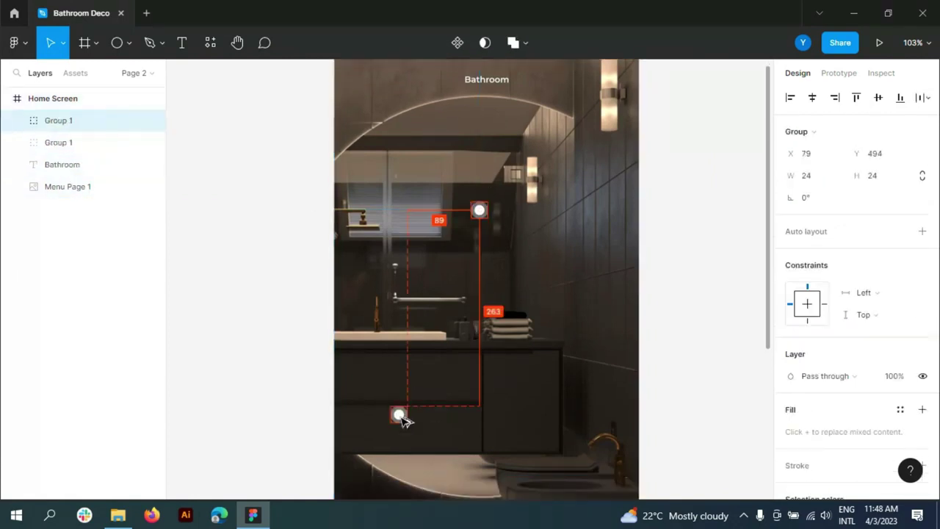
scroll(399, 417, "down", 3)
left_click_drag(398, 321, 575, 430)
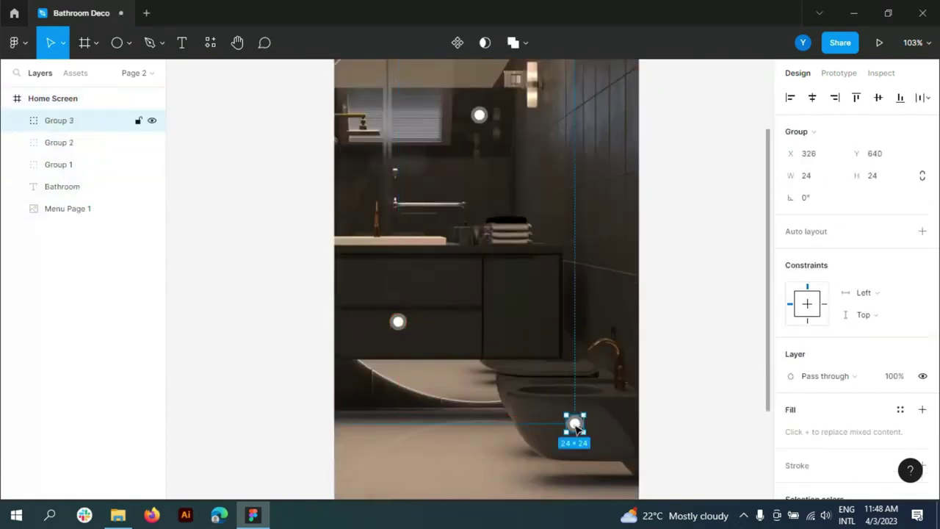
scroll(440, 293, "up", 3)
left_click(65, 142)
scroll(451, 367, "down", 3)
scroll(393, 334, "up", 3)
left_click_drag(395, 338, 384, 355)
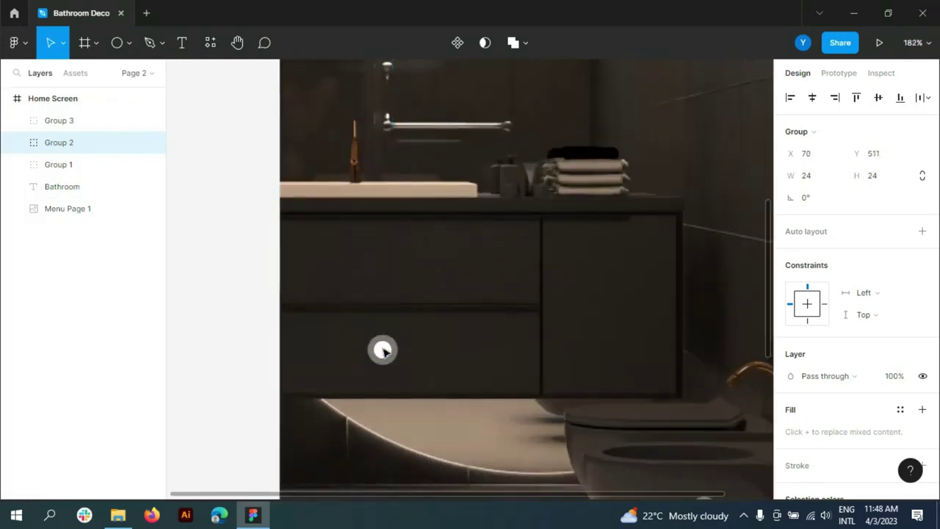
Draw a leader line from the drawer hotspot with the Pen tool
key("p")
left_click(381, 349)
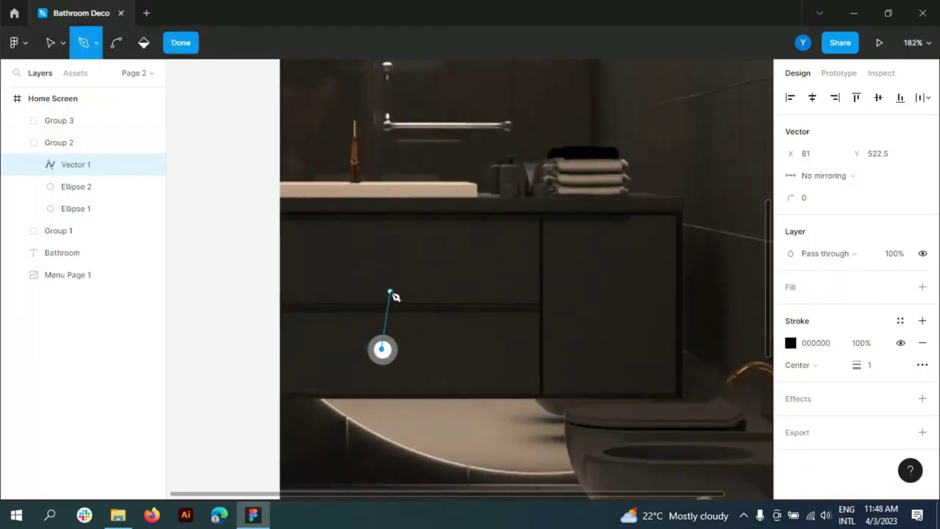
key("Escape")
Make the leader line a white FFFFFF dashed stroke with dash length 4
left_click(832, 410)
key("Return")
left_click(922, 454)
left_click(744, 416)
left_click(741, 433)
type("4")
key("Return")
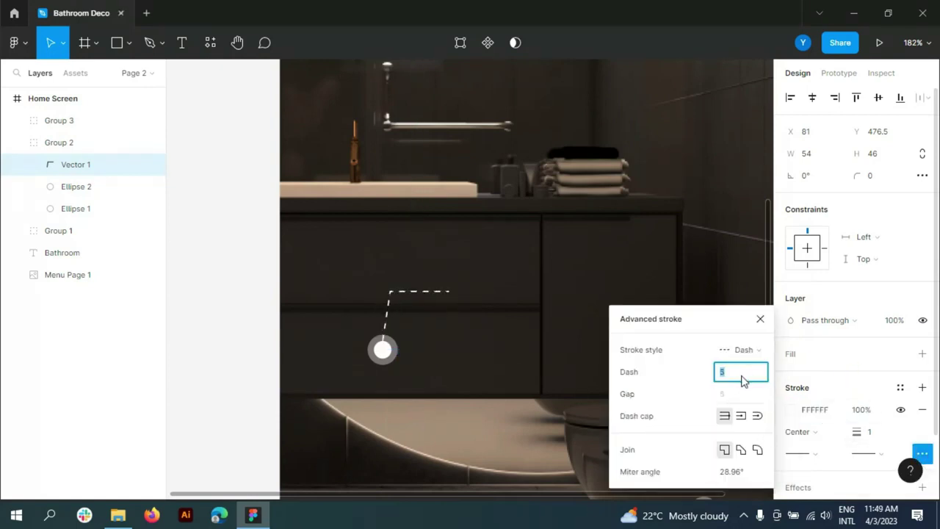
left_click(761, 319)
Draw an 85×50 label box with corner radius 5 at the dashed line's end
left_click(227, 308)
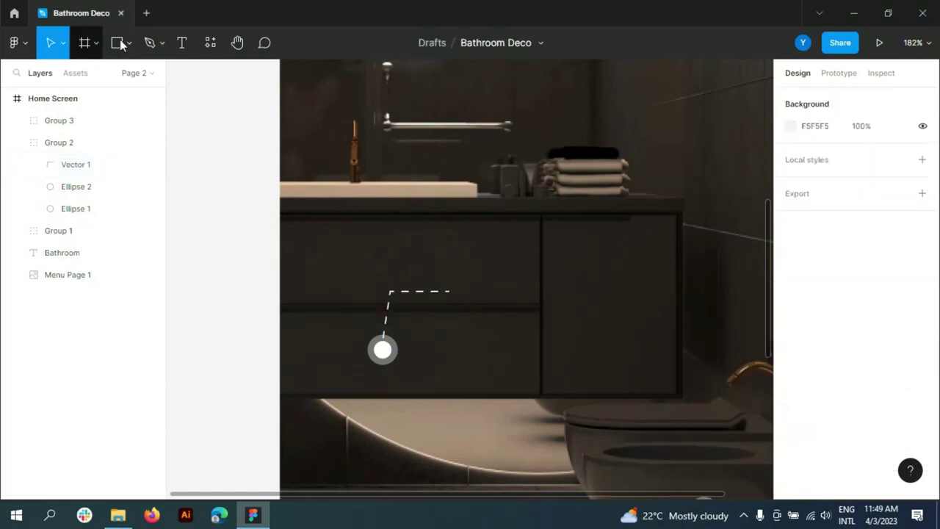
key("r")
mouse_move(446, 265)
left_mouse_down()
mouse_move(501, 327)
mouse_move(553, 327)
left_mouse_up()
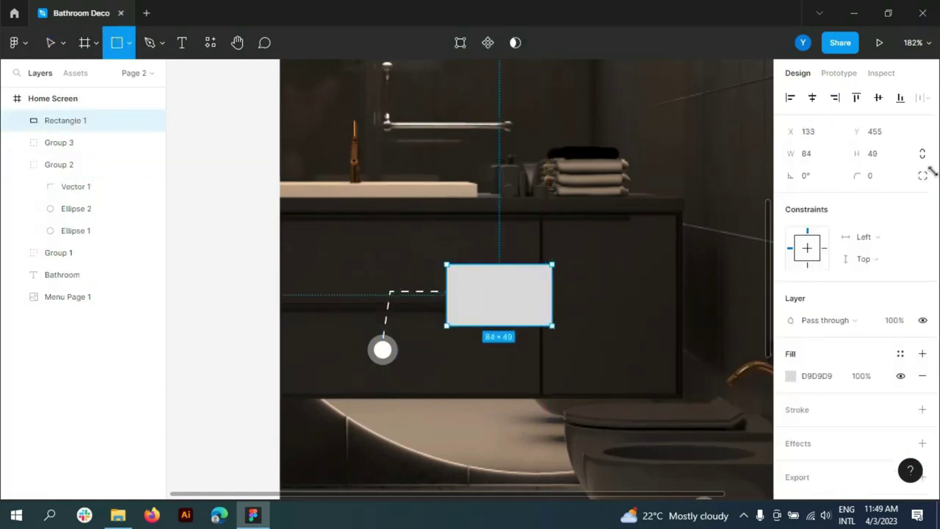
left_click(806, 154)
type("85")
left_click(876, 176)
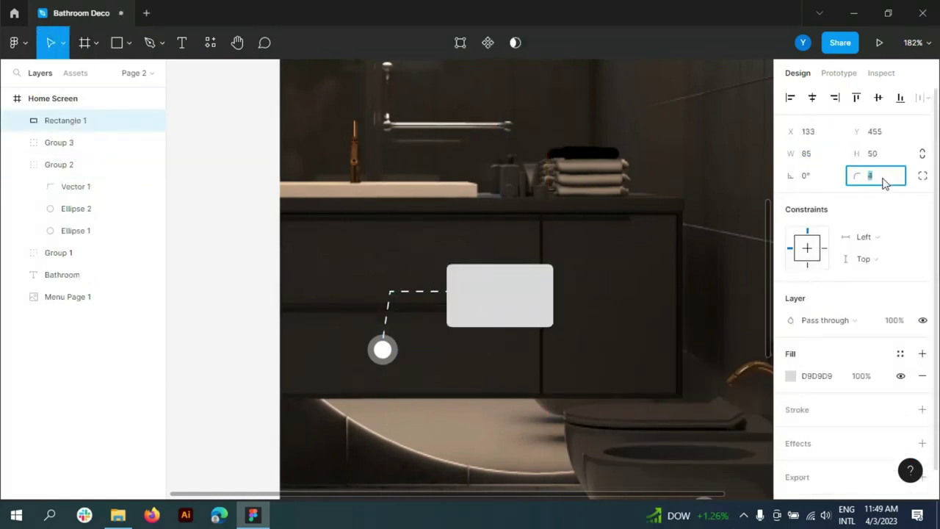
type("5")
key("Return")
scroll(455, 309, "up", 5)
left_click_drag(446, 319, 454, 309)
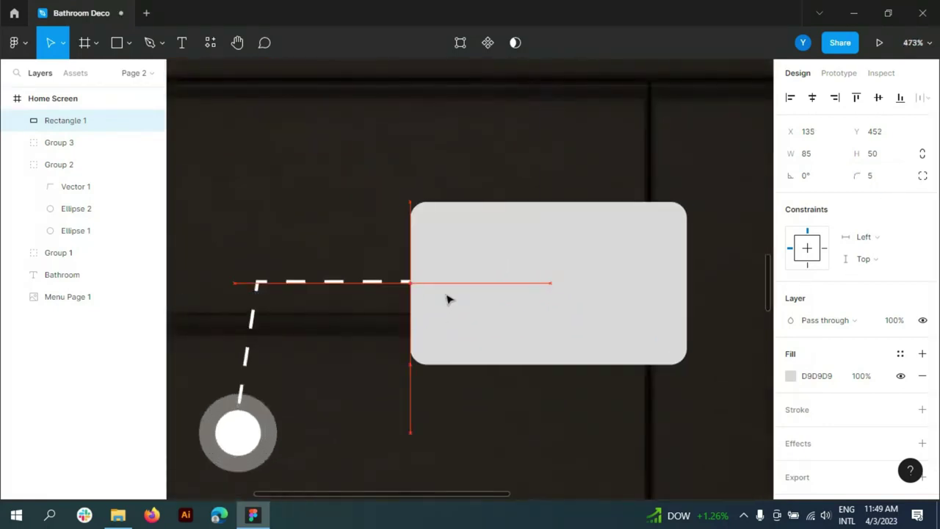
left_click(829, 375)
type("fff")
Give the box a roughly 40% white fill and a white FFFFFF border
key("Return")
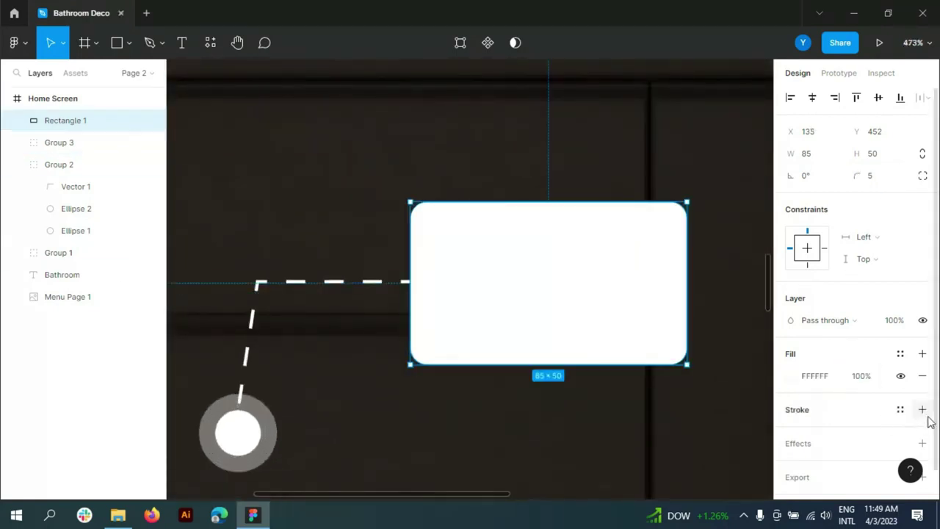
left_click(922, 409)
left_click(819, 432)
type("ffffff")
left_click(861, 432)
left_click(860, 376)
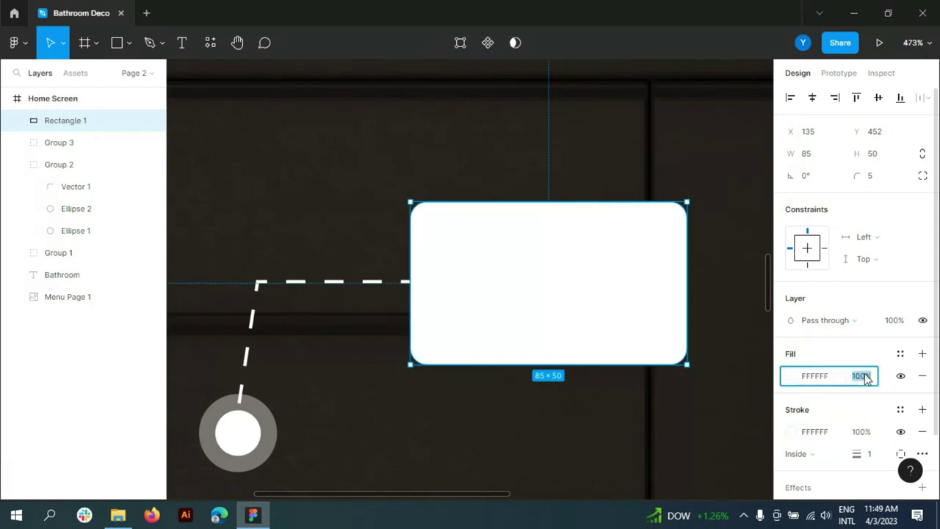
type("88")
key("Return")
key("Down")
key("Down")
key("Down")
key("Down")
key("Down")
key("Down")
key("Down")
key("Down")
key("Down")
key("Down")
key("Down")
key("Down")
key("Down")
key("Down")
key("Down")
left_click(861, 432)
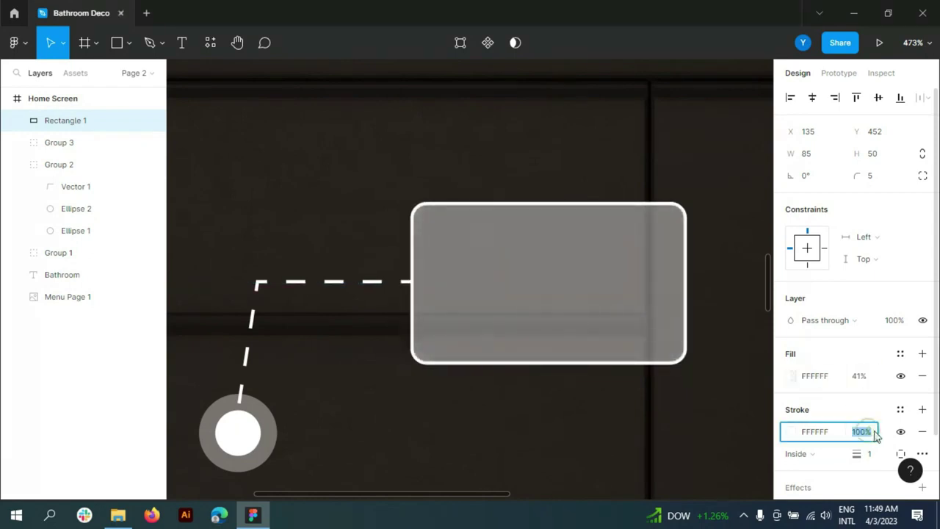
key("Down")
key("Down")
key("Down")
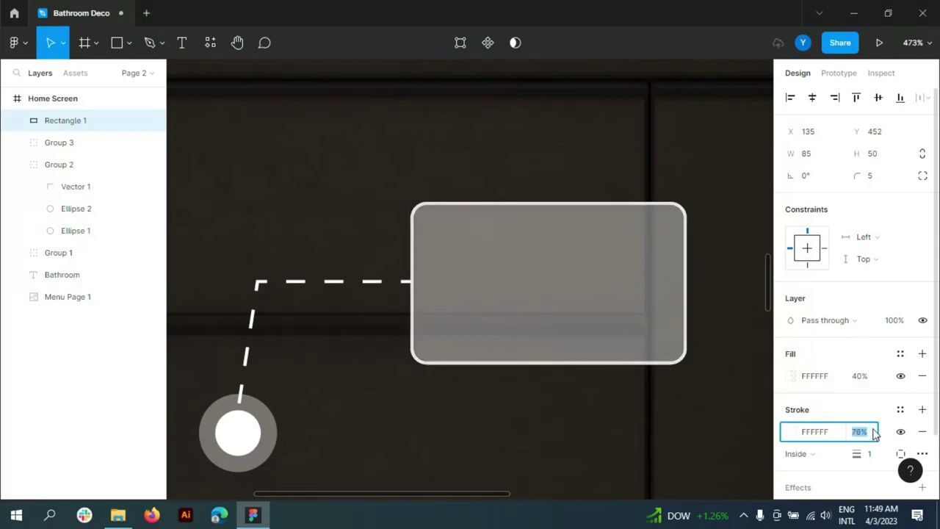
type("55")
Add a size-5 Bathroom label in the card's top-left corner
left_click(171, 45)
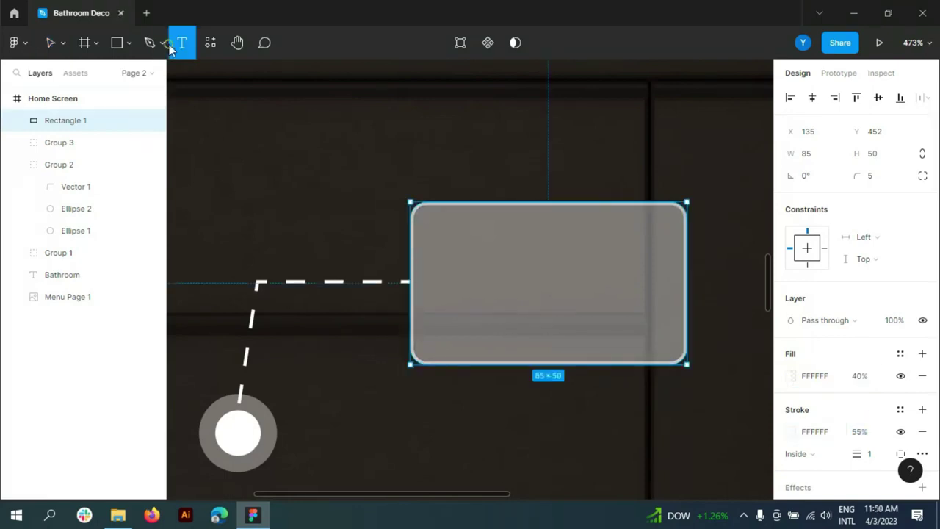
left_click(383, 139)
type("B")
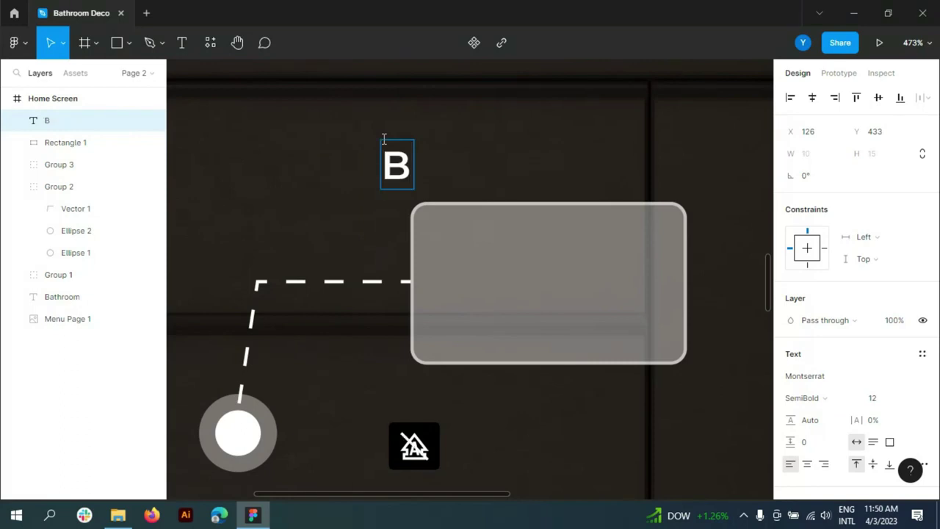
type("athroom")
key("ctrl+a")
left_click(906, 398)
left_click(892, 230)
left_click(886, 400)
type("5")
key("Return")
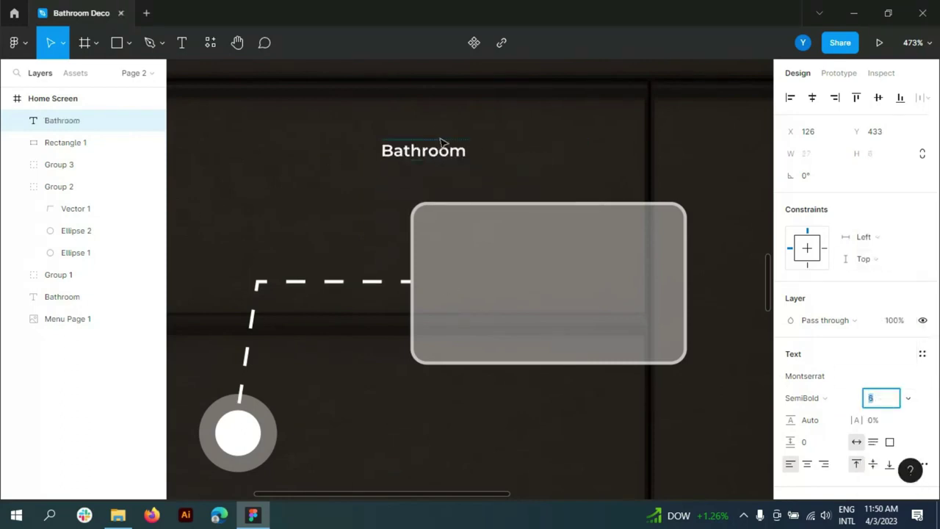
mouse_move(433, 156)
left_mouse_down()
mouse_move(477, 234)
mouse_move(474, 268)
left_mouse_up()
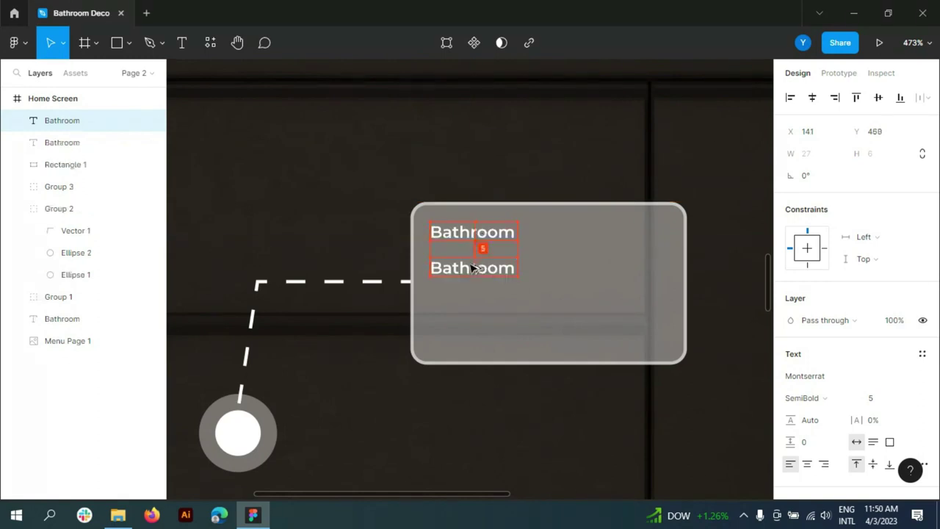
Turn a copy of the label into a size-8 Stylish Drawer title
double_click(511, 275)
key("Caps_Lock")
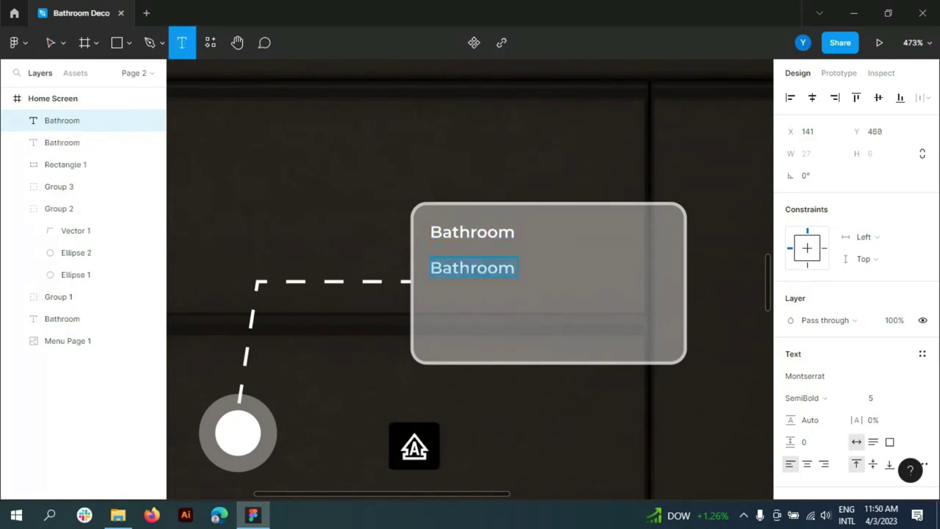
key("BackSpace")
type("s")
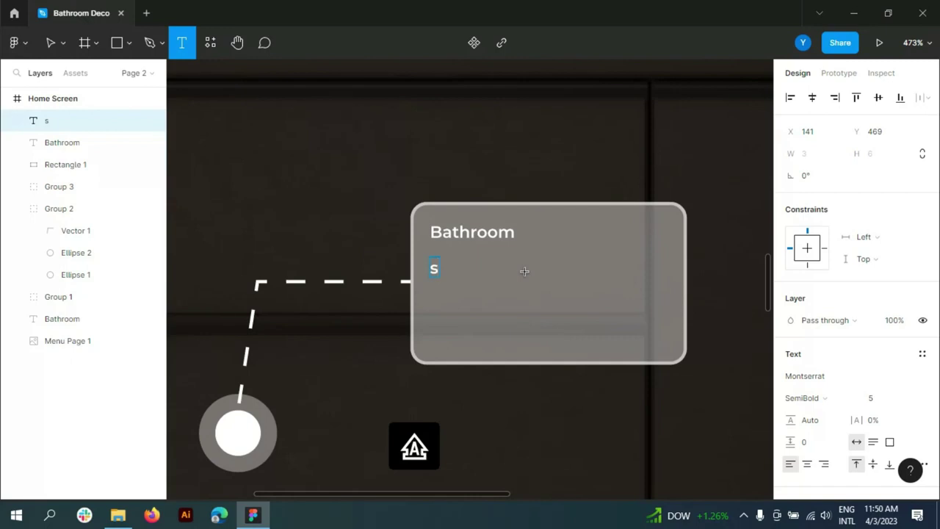
type("lish")
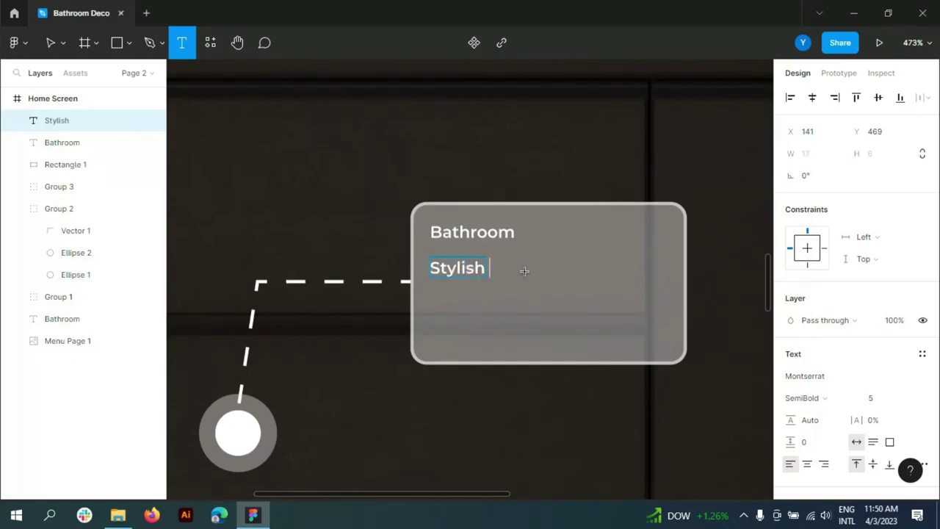
key("Caps_Lock")
type("Dr")
left_click(882, 398)
type("8")
key("Return")
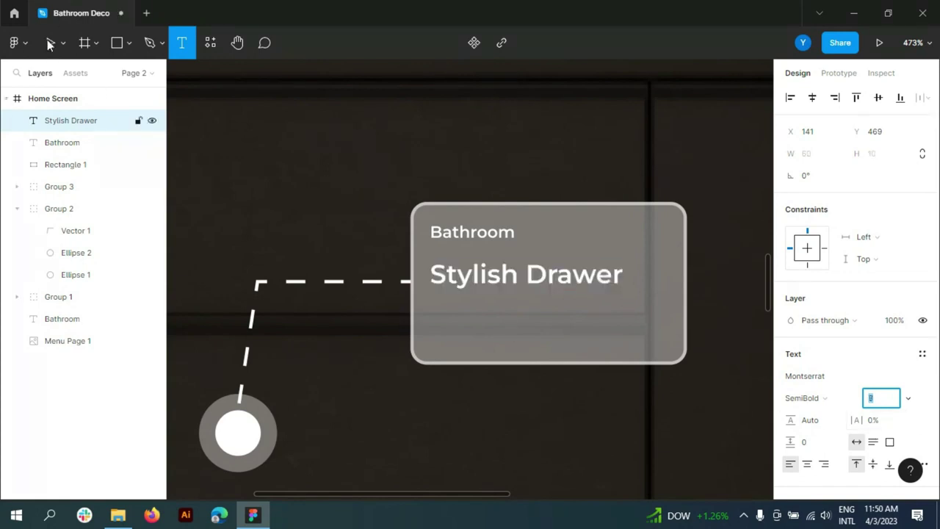
left_click(48, 40)
Duplicate the title below it as the $130.50 price
left_click_drag(478, 267, 479, 301)
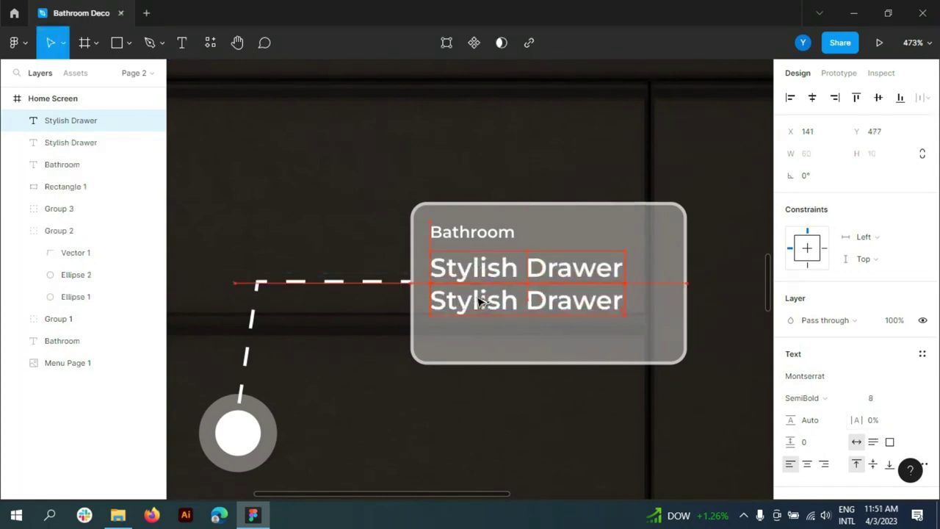
key("Return")
key("BackSpace")
type("$130.50")
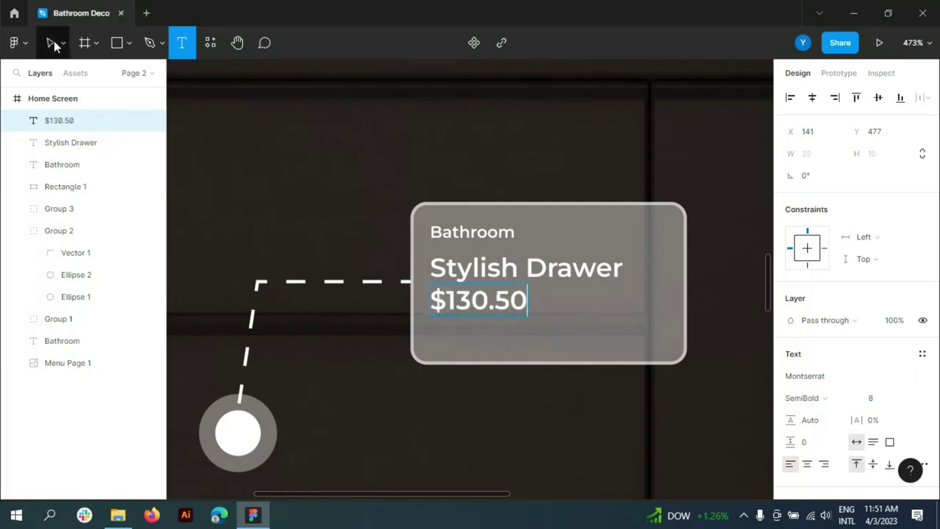
type("0.50")
left_click(55, 46)
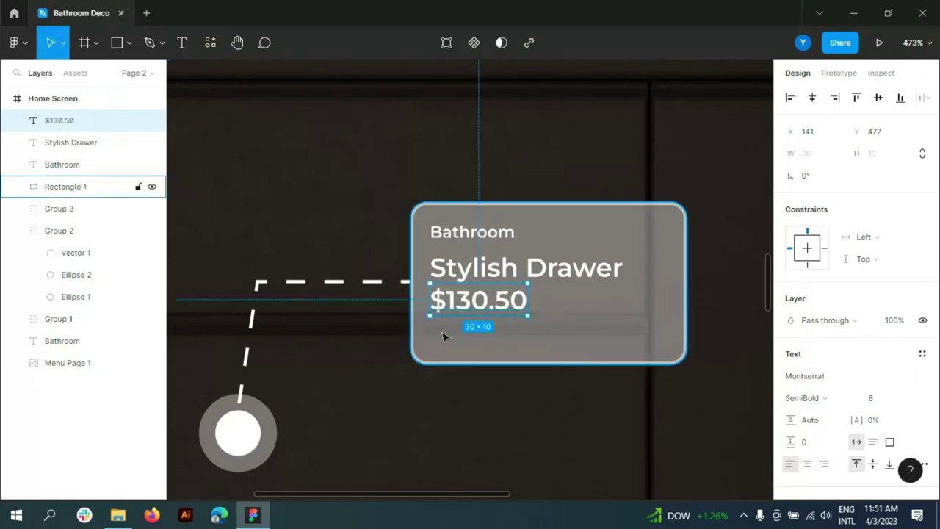
Add a Color label at the bottom of the card
mouse_move(491, 237)
left_mouse_down()
mouse_move(481, 352)
mouse_move(491, 354)
left_mouse_up()
double_click(442, 343)
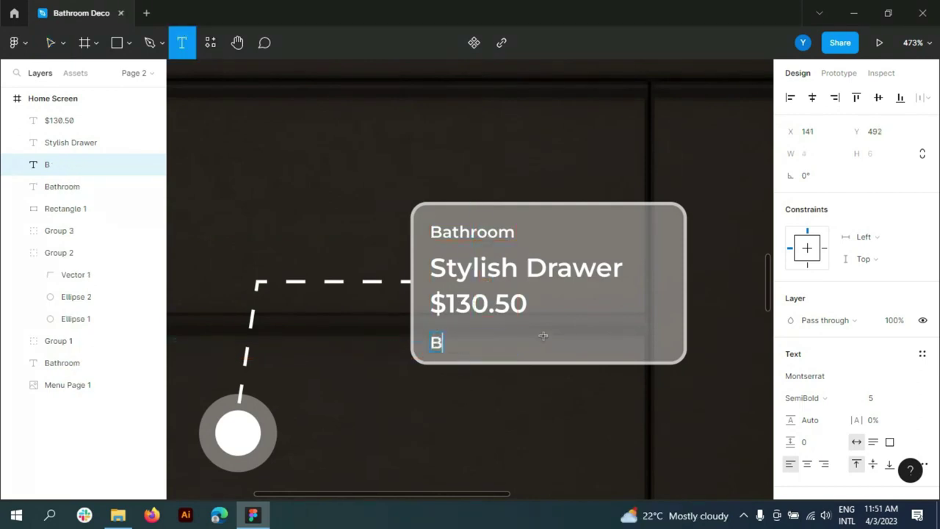
type("Color")
left_click(51, 43)
key("Escape")
Nudge the Bathroom label, Stylish Drawer title and price up slightly
left_click(469, 234)
left_click_drag(469, 241, 469, 238)
left_click(514, 268)
left_click(478, 302, "shift")
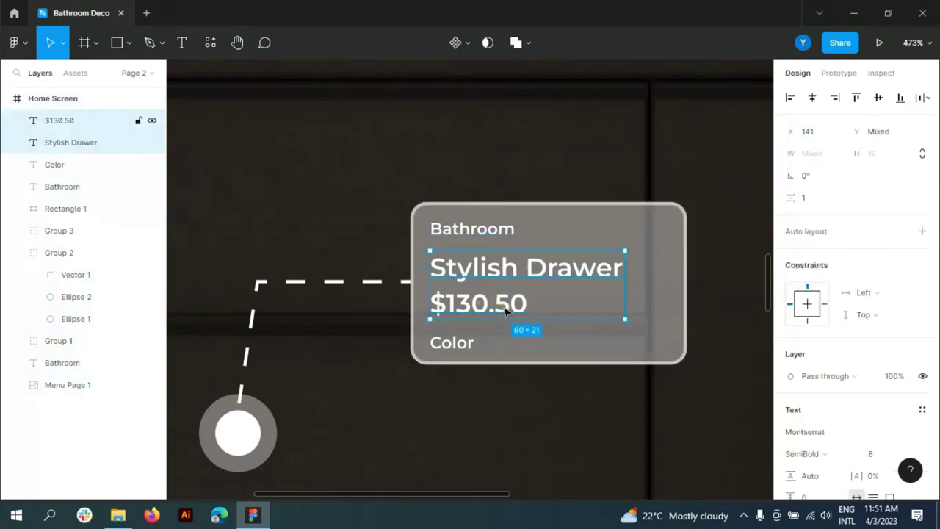
key("Up")
Draw a small circle beside the Color label
left_click(129, 44)
left_click(98, 125)
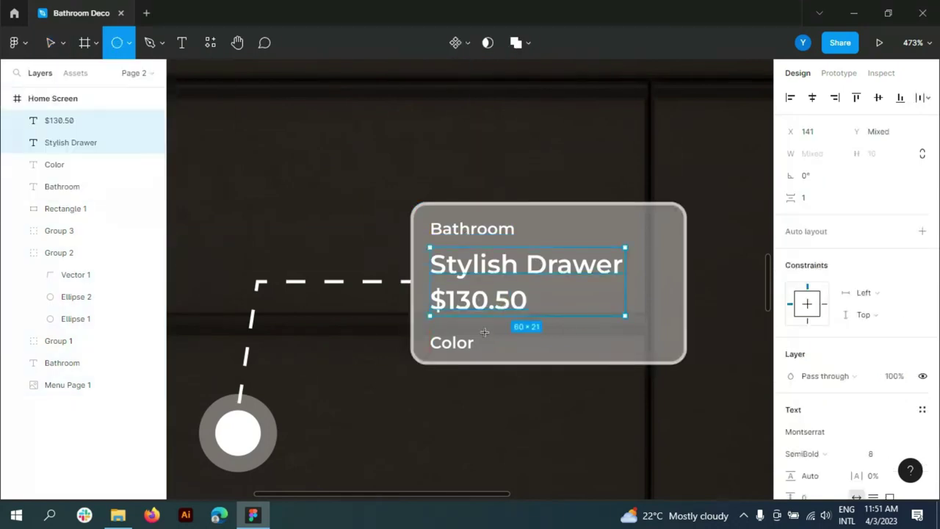
left_click_drag(484, 332, 499, 351)
Fill the Color circle with 25221D, add a smaller inner copy, and lower the outer circle's opacity
scroll(496, 344, "up", 5)
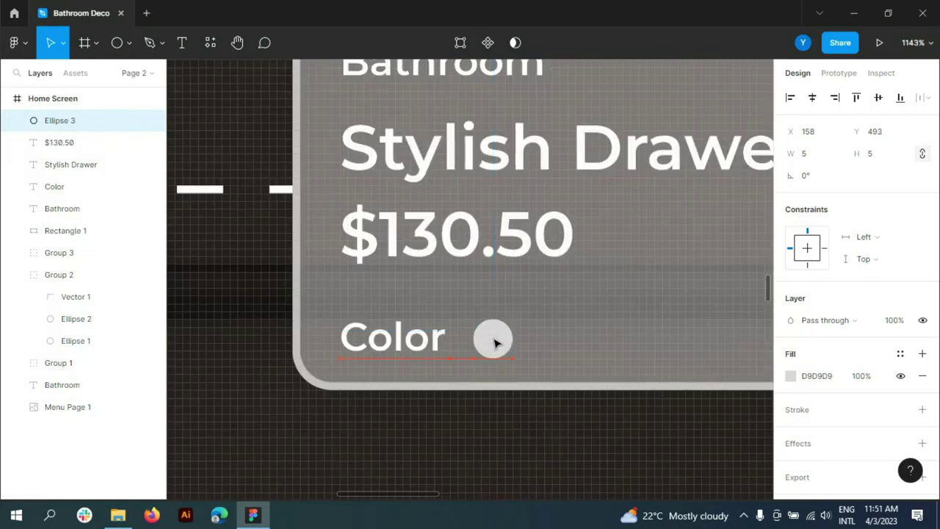
left_click(790, 375)
type("25221D")
key("Return")
left_click(514, 332)
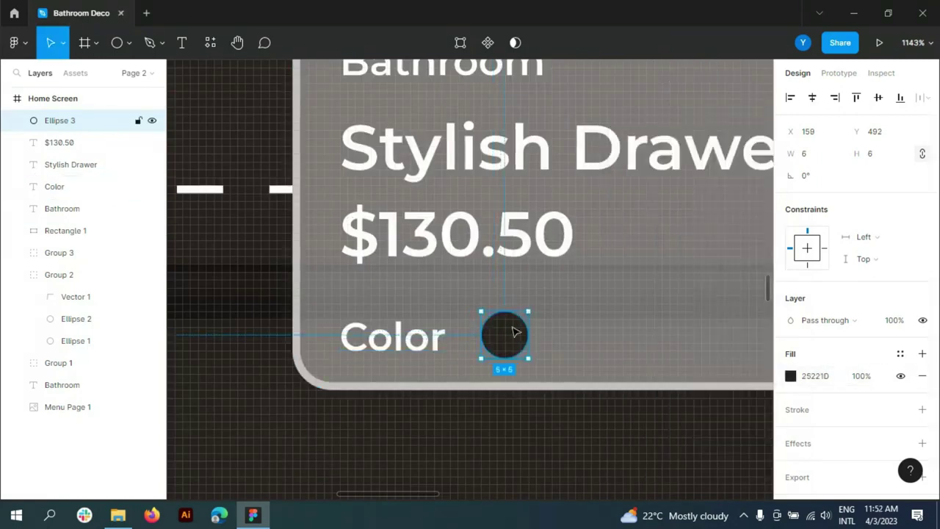
left_click_drag(514, 332, 510, 335)
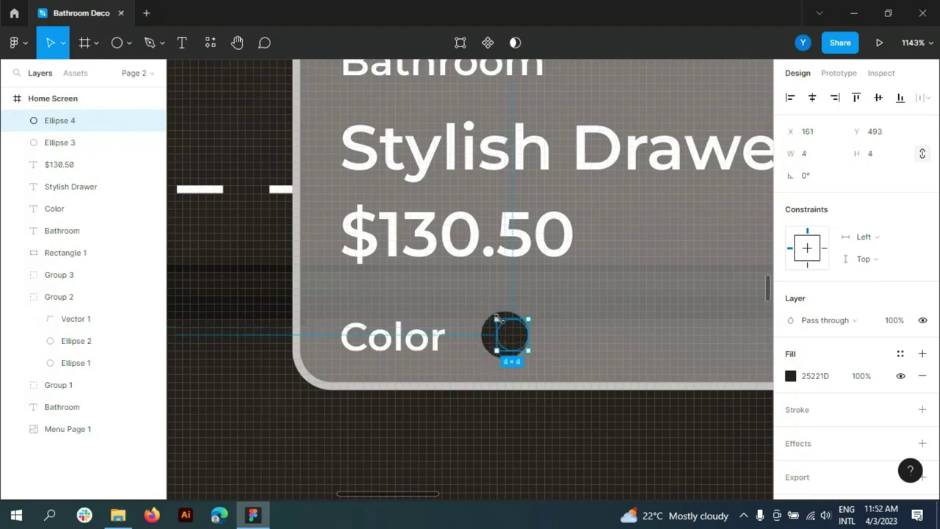
left_click(65, 143)
key("Return")
Add a copy of the dot to the right with a near-black 161616 fill
scroll(514, 309, "down", 2)
left_click_drag(504, 281, 579, 285)
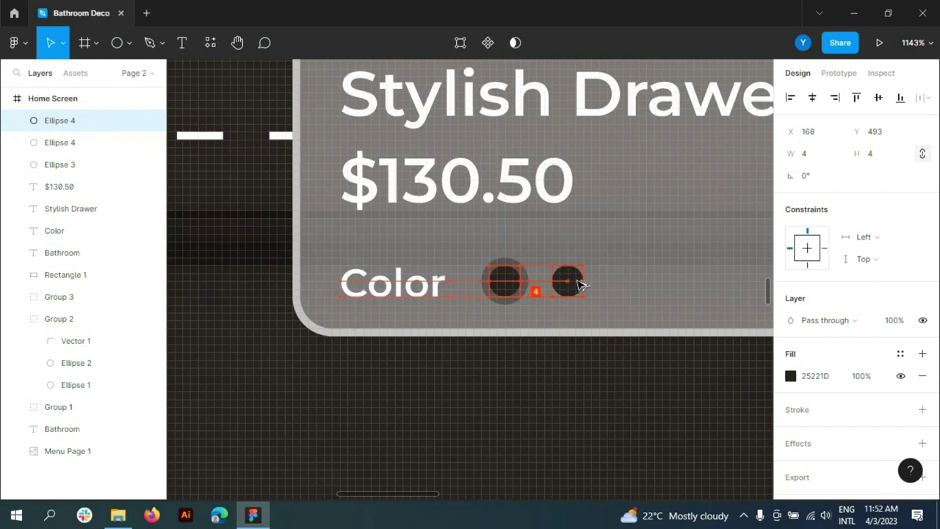
left_click(790, 376)
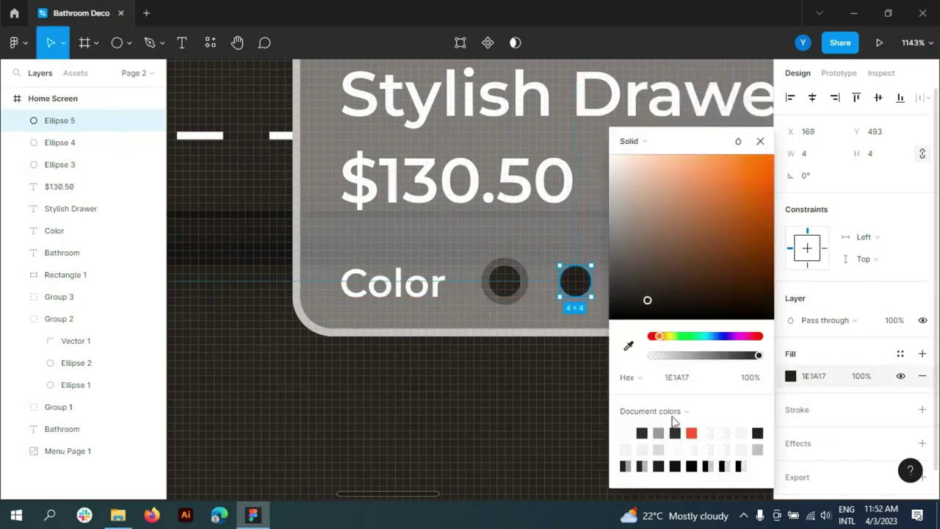
left_click_drag(614, 318, 612, 315)
key("Escape")
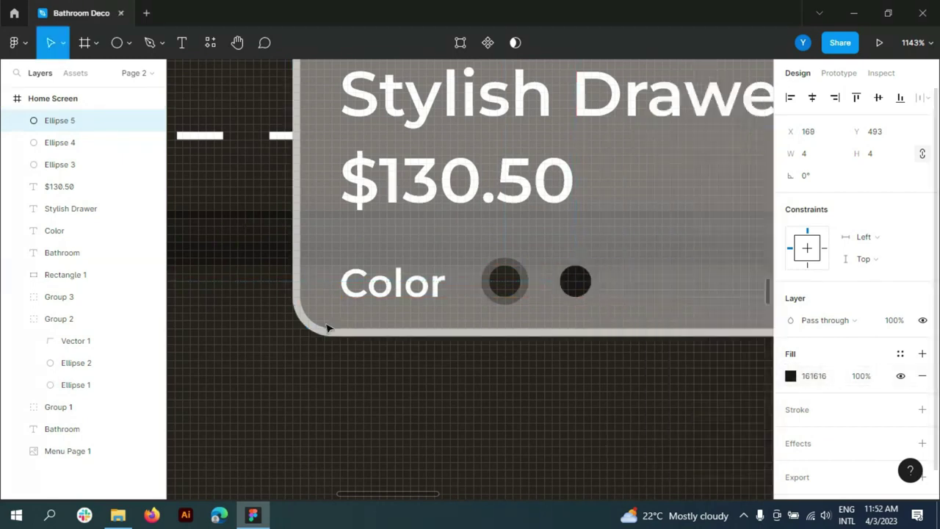
scroll(687, 272, "down", 5)
scroll(687, 272, "up", 3)
left_click(129, 43)
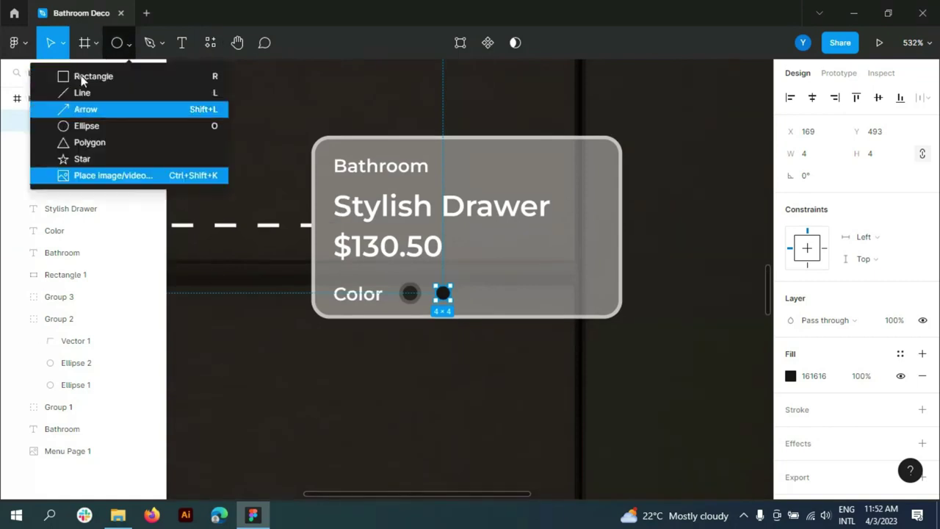
Draw a small white rounded box at the drawer card's right edge
left_click(81, 75)
left_click_drag(562, 276, 609, 308)
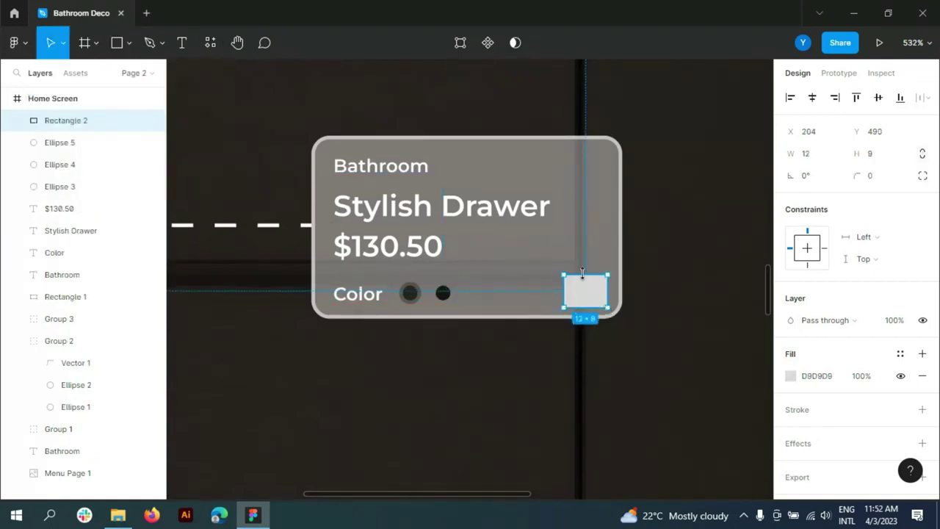
left_click(881, 179)
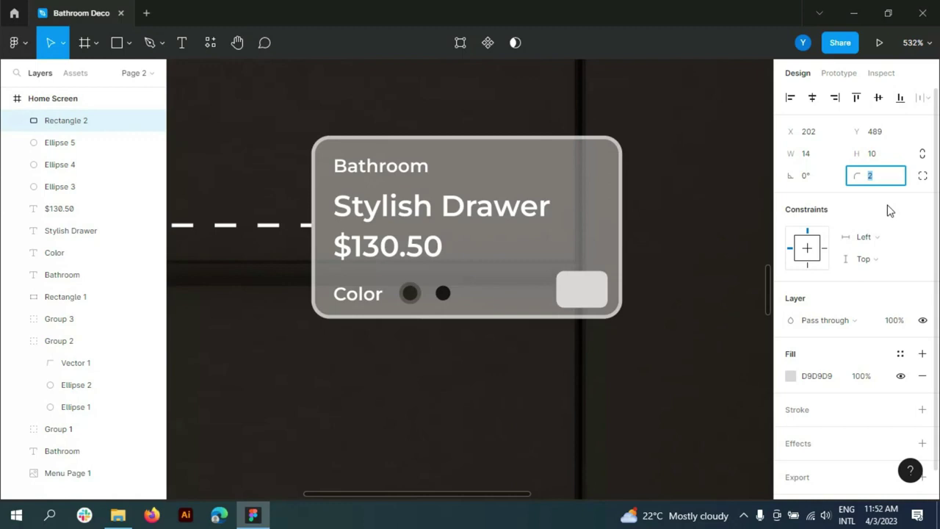
key("Return")
key("Return")
key("alt+Tab")
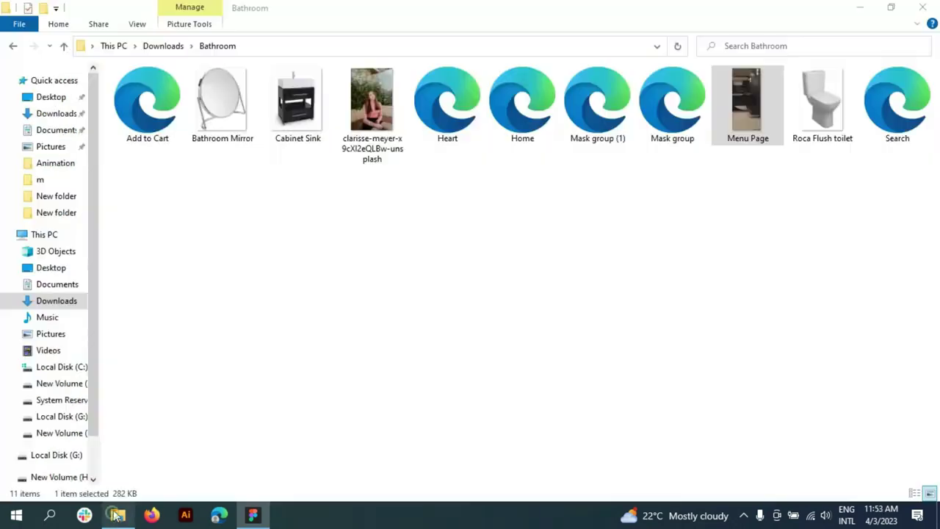
Bring the Add to Cart image from Explorer and place it inside the white box
mouse_move(147, 121)
left_mouse_down()
mouse_move(261, 521)
mouse_move(432, 340)
left_mouse_up()
left_click_drag(387, 380, 450, 316)
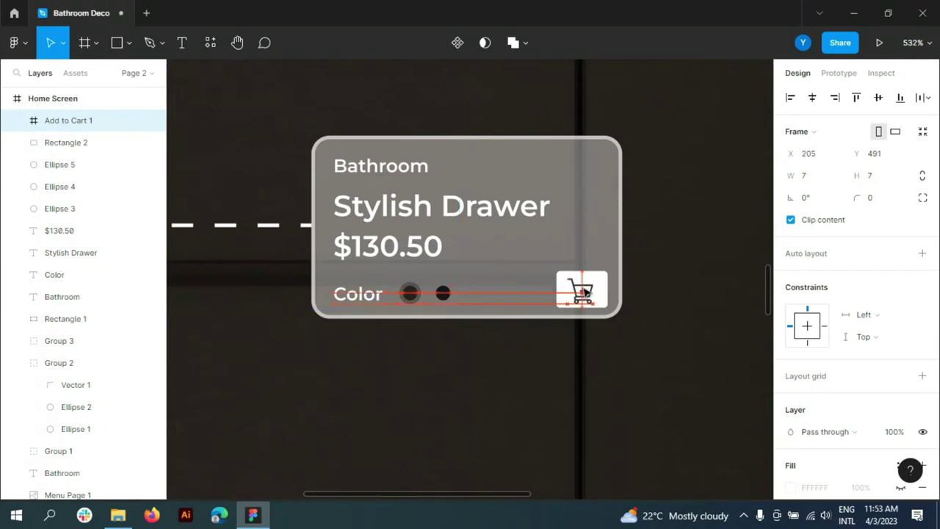
left_click(655, 318)
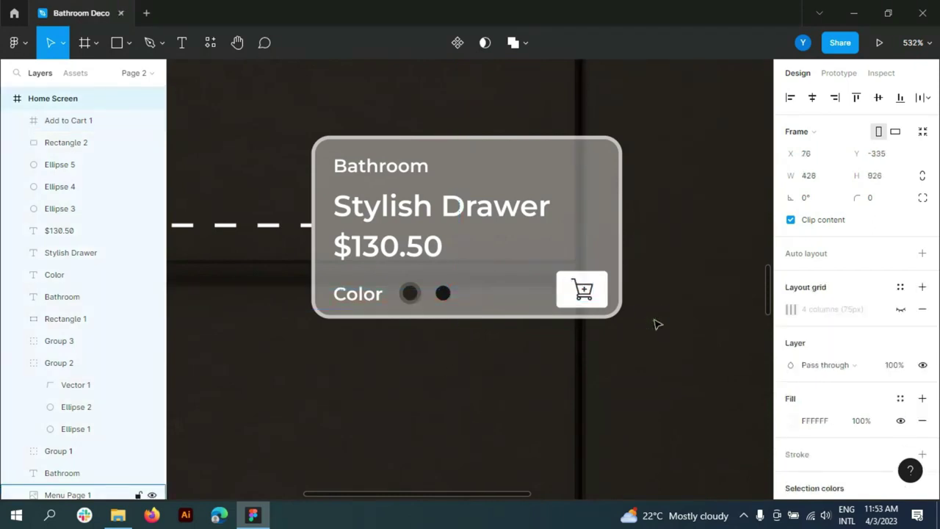
scroll(445, 360, "down", 2)
scroll(571, 314, "down", 5)
scroll(571, 314, "down", 3)
Move Group 2 next to the card layers and group them as Group 4
scroll(485, 294, "down", 2)
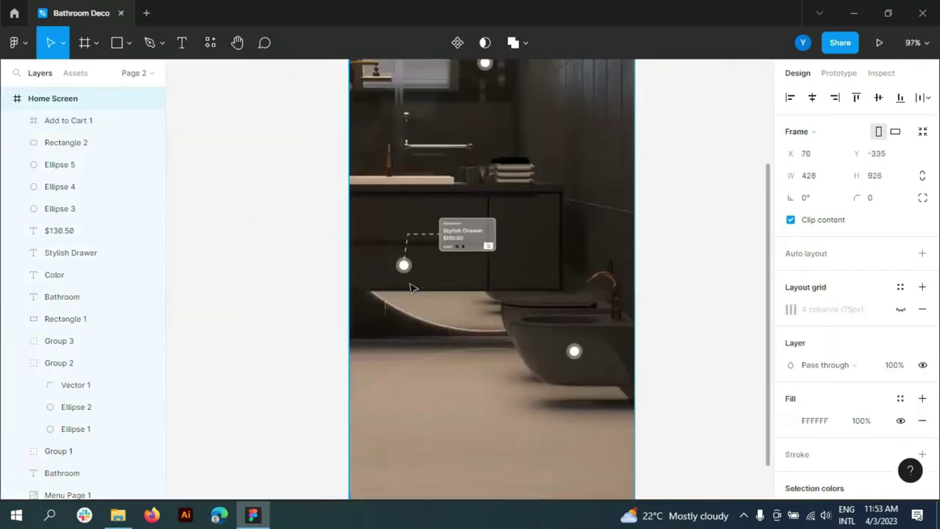
scroll(485, 294, "down", 1)
left_click(15, 363)
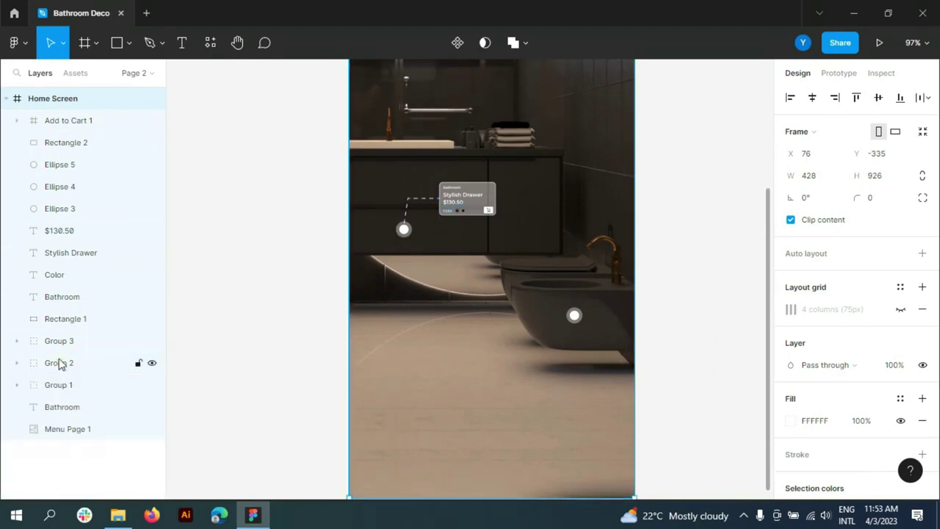
left_click_drag(61, 365, 58, 127)
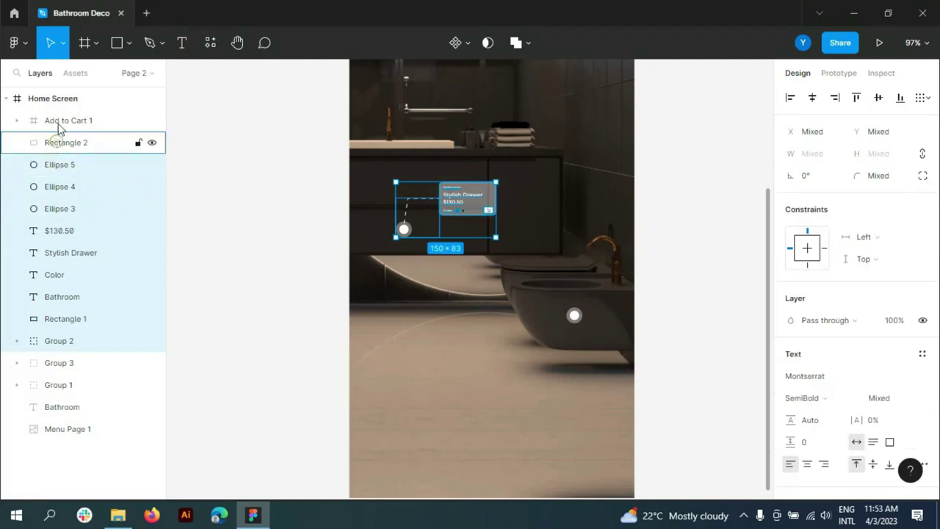
key("ctrl+g")
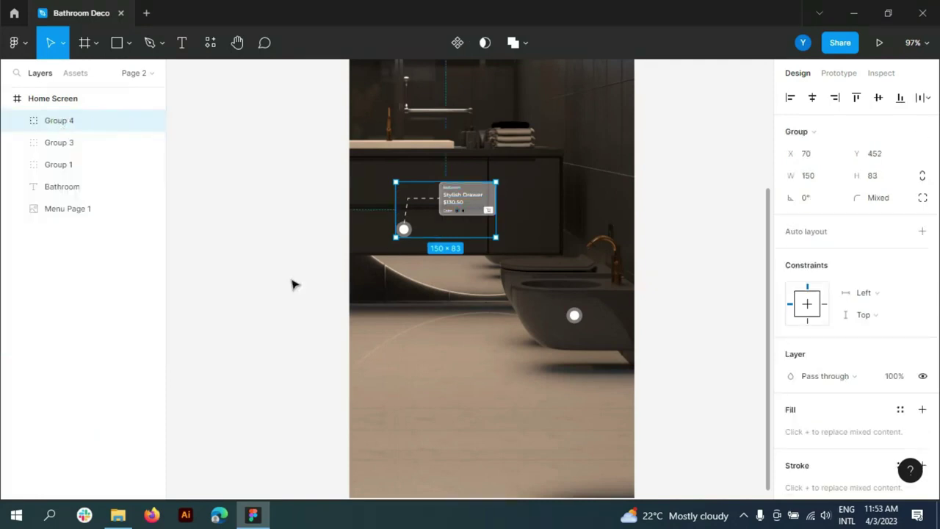
Show the Home Screen frame's four-column layout grid
scroll(291, 282, "down", 1)
key("Escape")
left_click(901, 309)
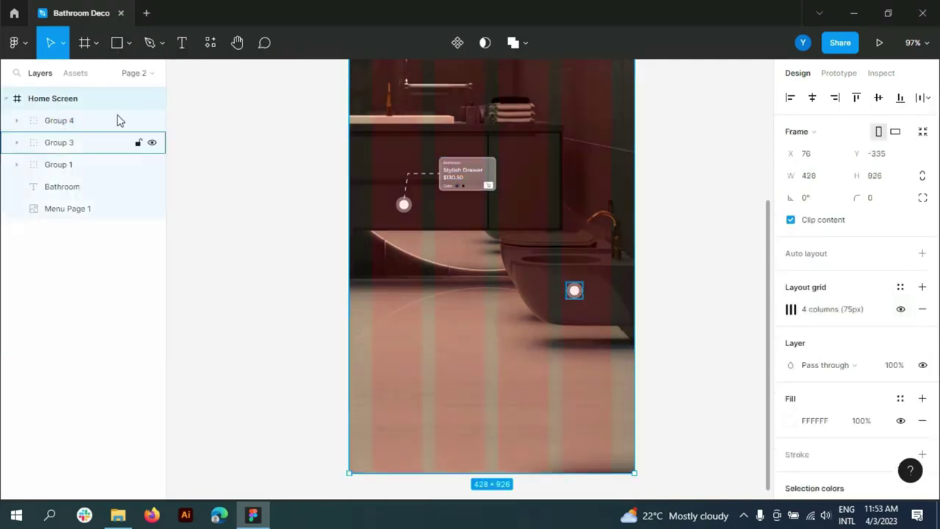
left_click(117, 42)
scroll(375, 400, "down", 1)
Draw a wide bottom bar, 50 high with radius 7 and white FFFFFF fill
left_click_drag(373, 403, 612, 433)
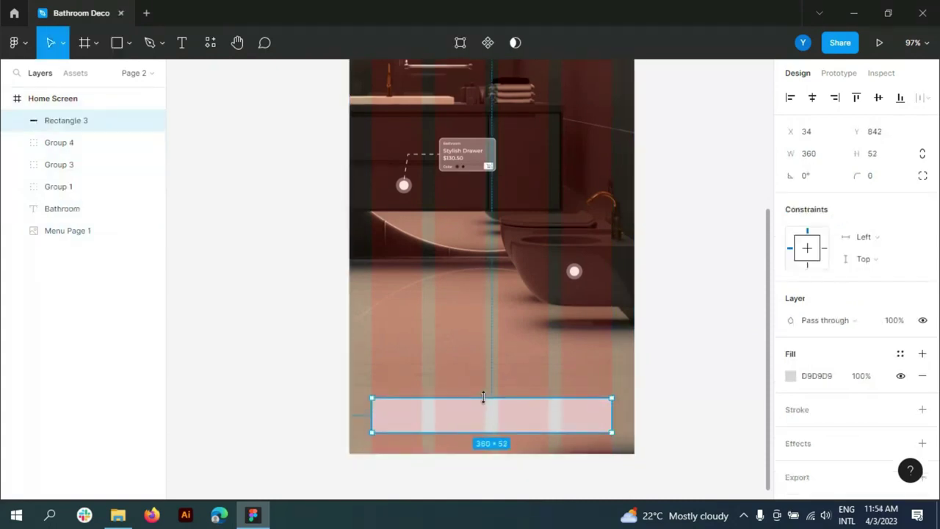
left_click(877, 153)
type("50")
key("Return")
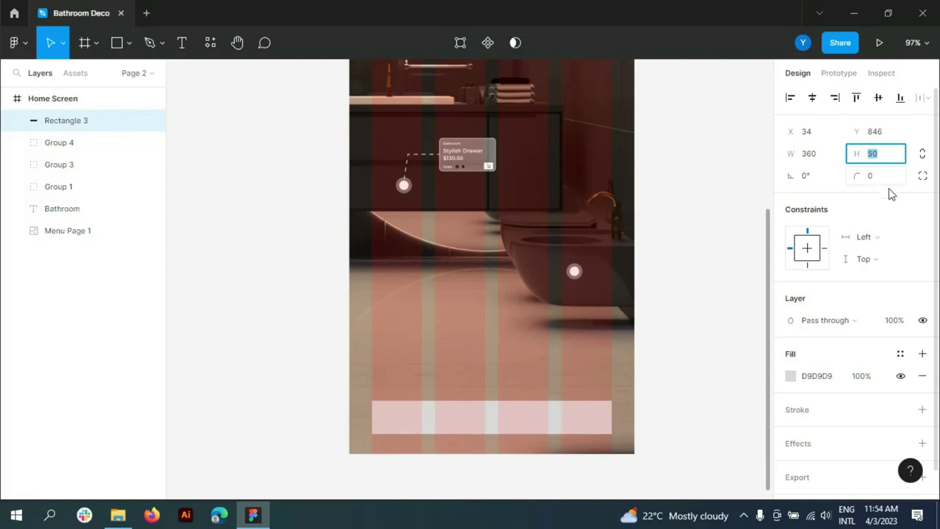
type("67")
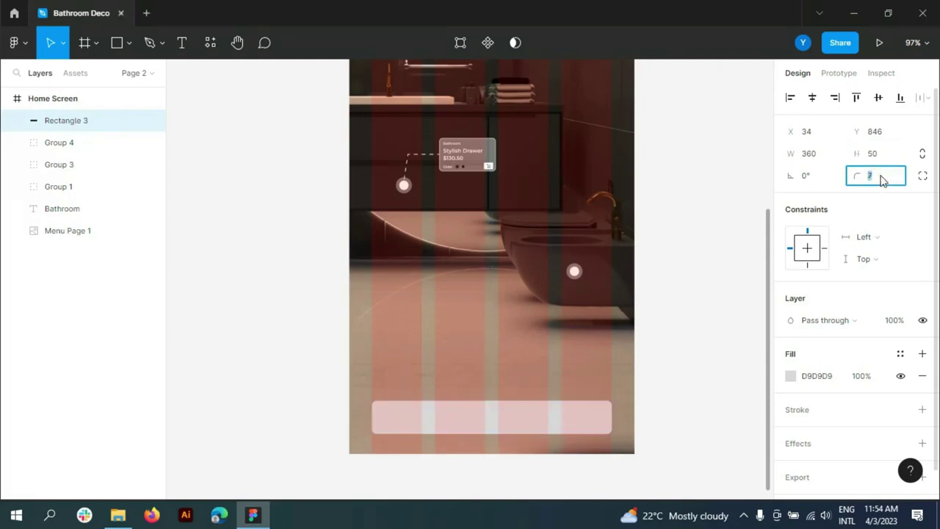
left_click(817, 376)
type("ff")
key("Return")
Add a 'Get Started' label in 312C28 at 14 pt
key("t")
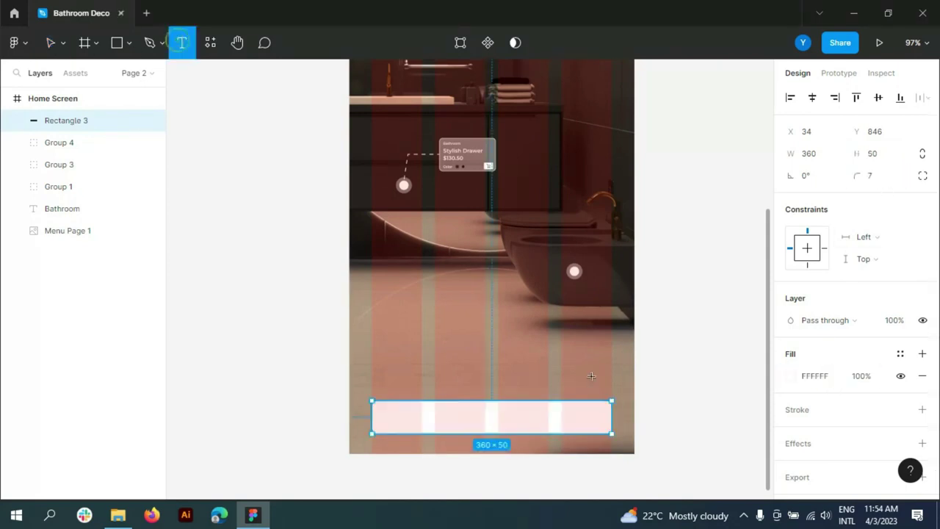
left_click(471, 372)
key("Caps_Lock")
type("Get Startes")
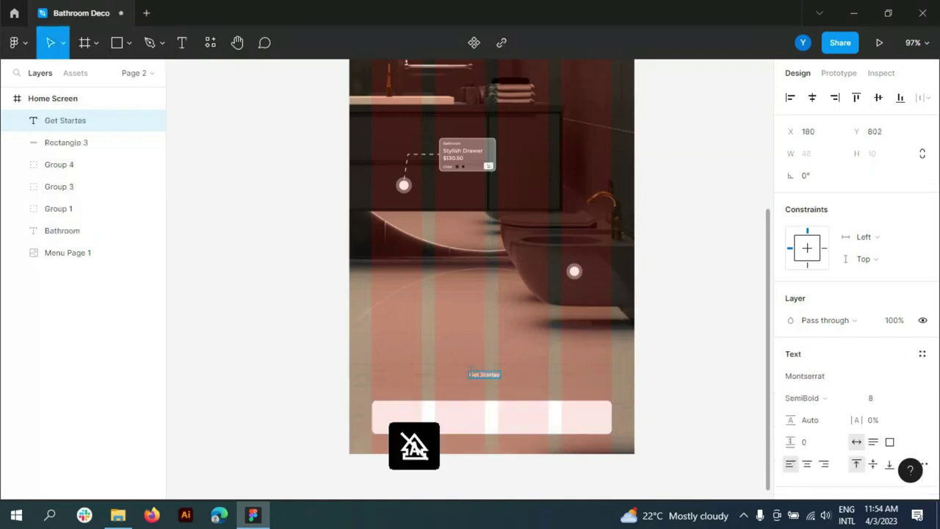
key("BackSpace")
type("d")
scroll(780, 346, "down", 5)
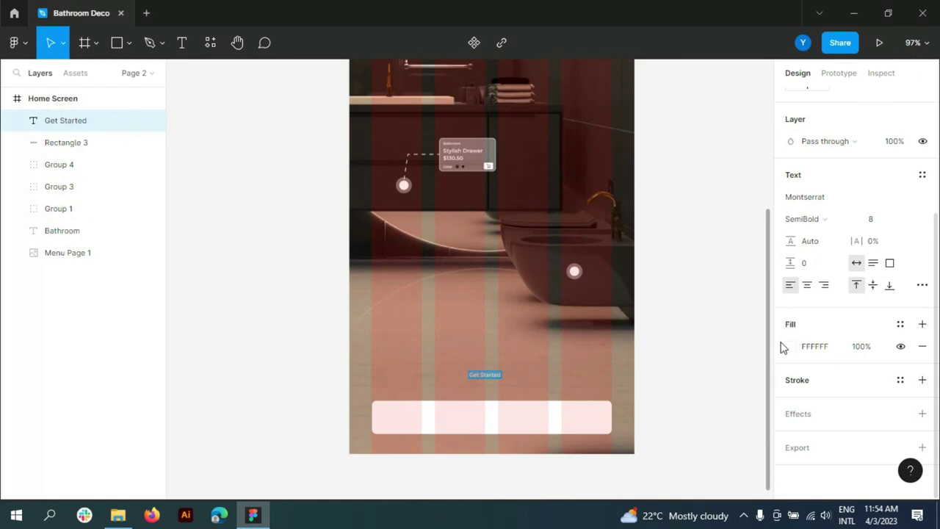
left_click(790, 346)
left_click(636, 437)
left_click(760, 141)
left_click(911, 221)
left_click(906, 299)
Move the label onto the white button and hide the column layout grid
left_click_drag(485, 376, 491, 419)
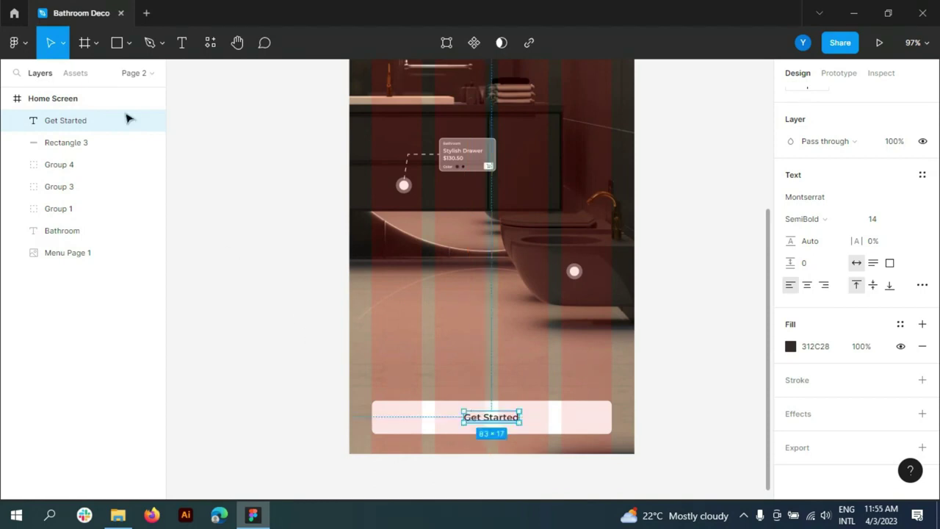
left_click(59, 98)
left_click(901, 113)
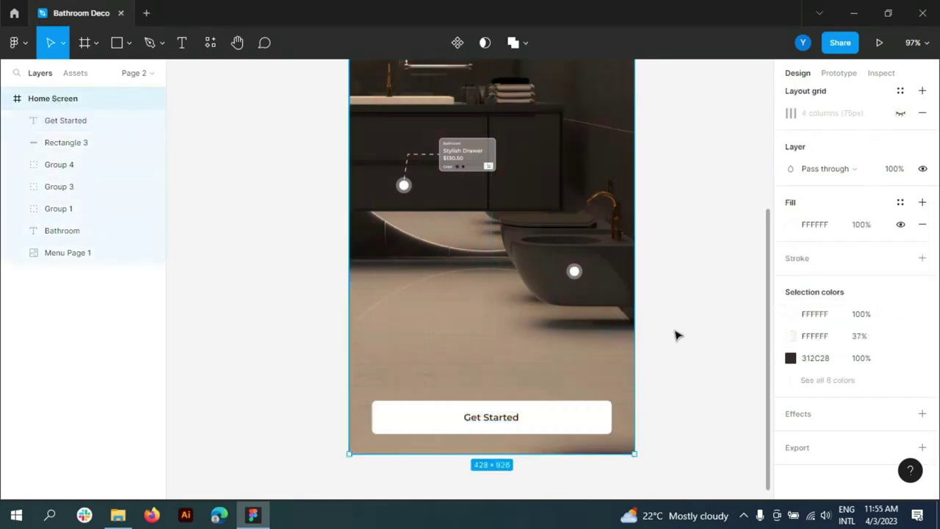
Group Rectangle 3 and the Get Started label, naming the group 'Get Started'
scroll(677, 335, "down", 5, "ctrl")
key("t")
left_click(70, 141)
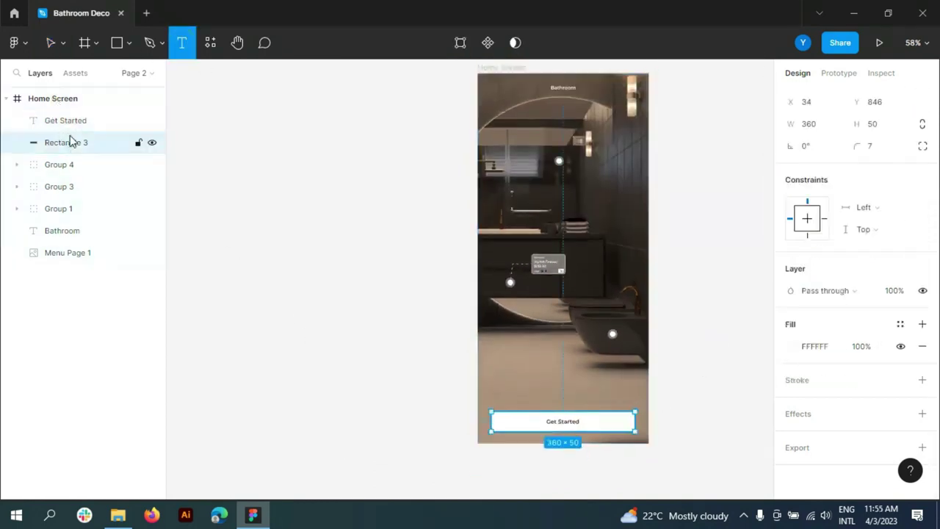
left_click(77, 125, "shift")
key("ctrl+g")
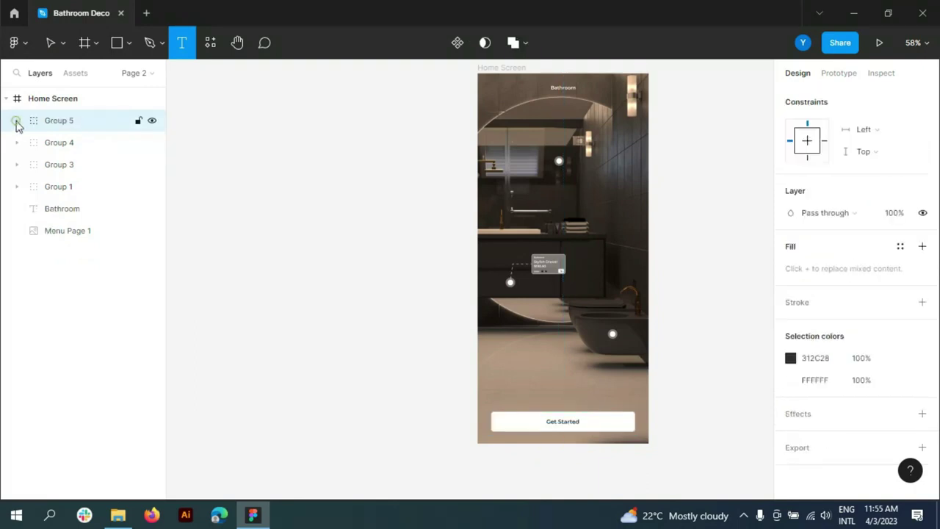
left_click(17, 120)
double_click(52, 121)
type("Get Started")
left_click(17, 120)
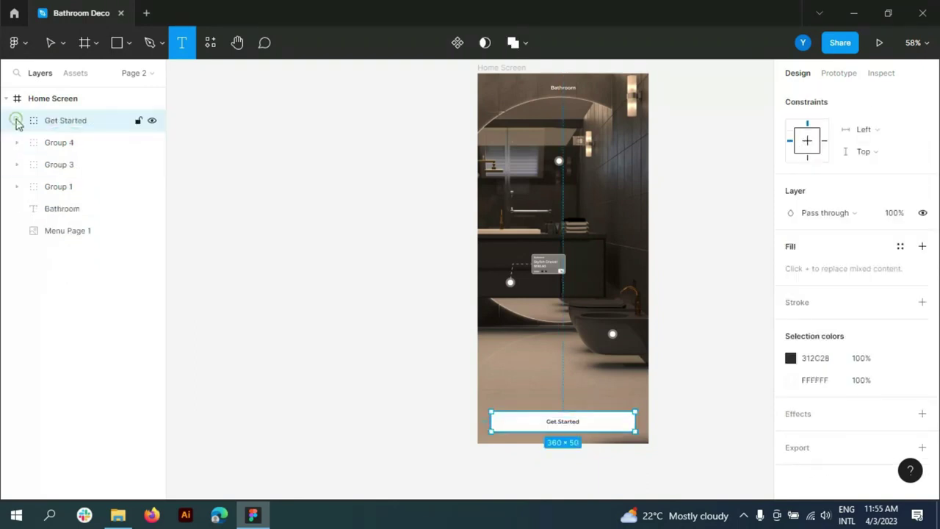
Collapse the Get Started group and reselect the Home Screen frame
left_click(288, 251)
left_click(62, 206)
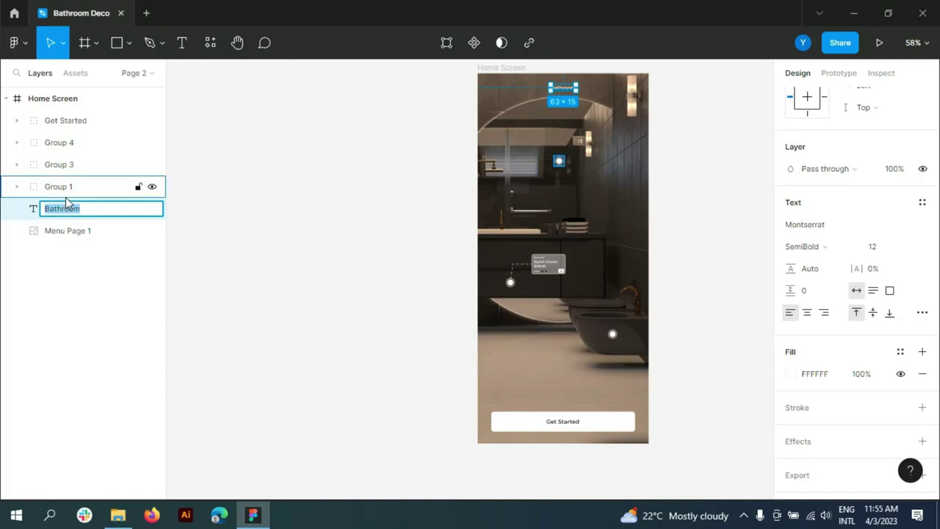
left_click(296, 193)
left_click(18, 107)
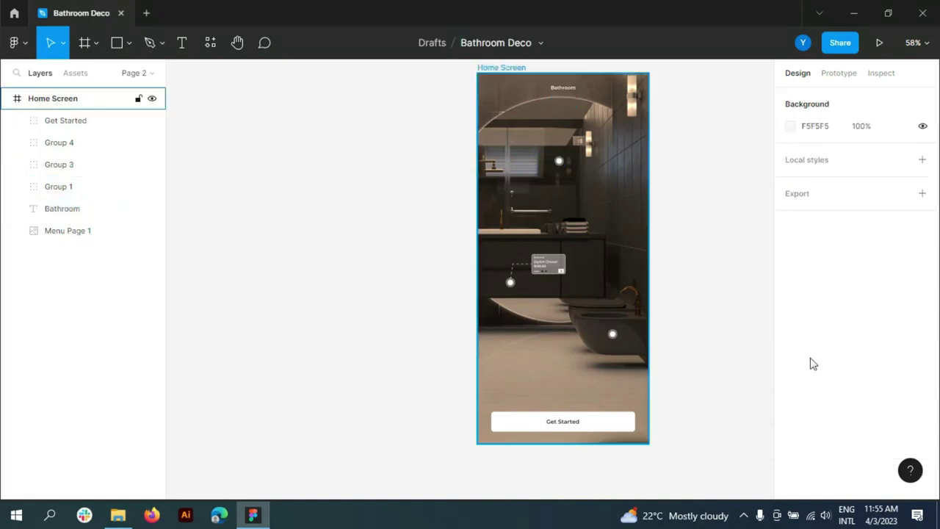
scroll(722, 431, "up", 5)
left_click(182, 43)
Type the two-line heading 'Make Stylish & Beautiful / Bathroom Decorate' above the button
left_click(372, 333)
type("Make")
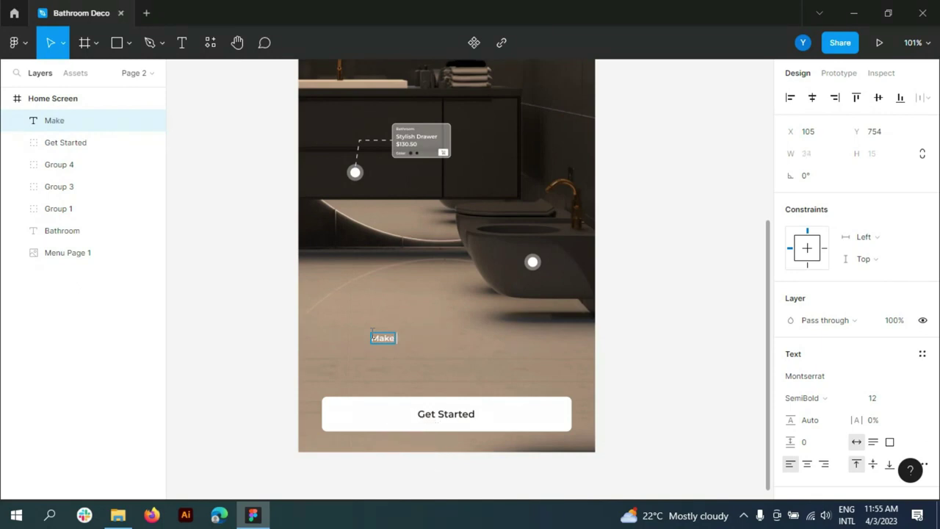
key("Caps_Lock")
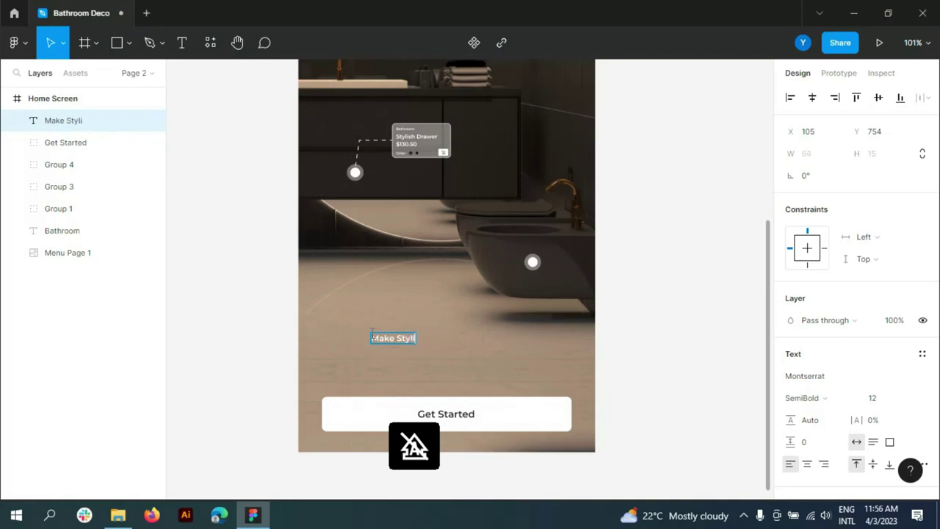
type("sh &")
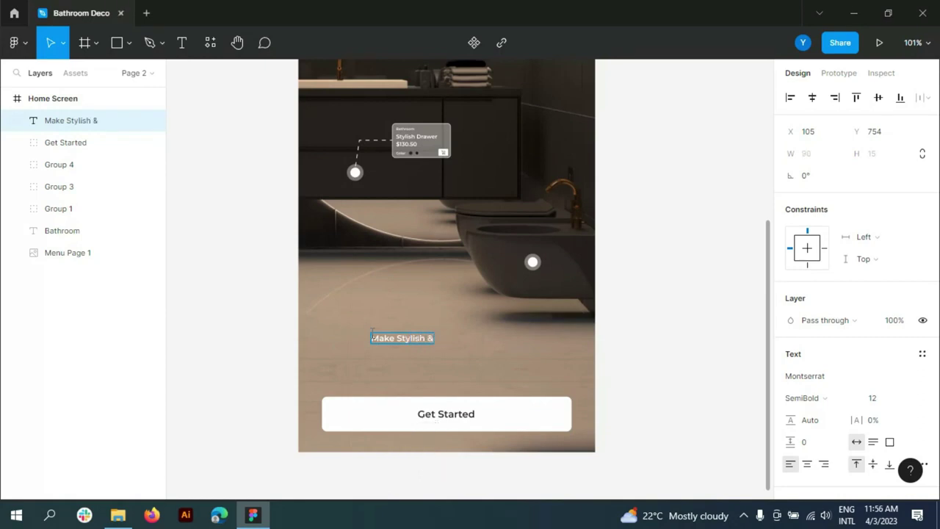
key("Caps_Lock")
type(" Beautiful")
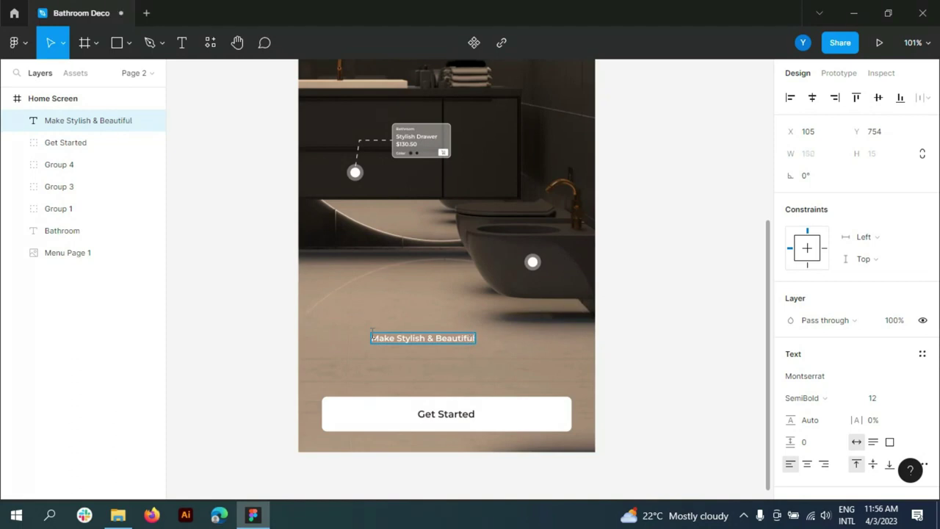
key("Return")
type("B")
key("Caps_Lock")
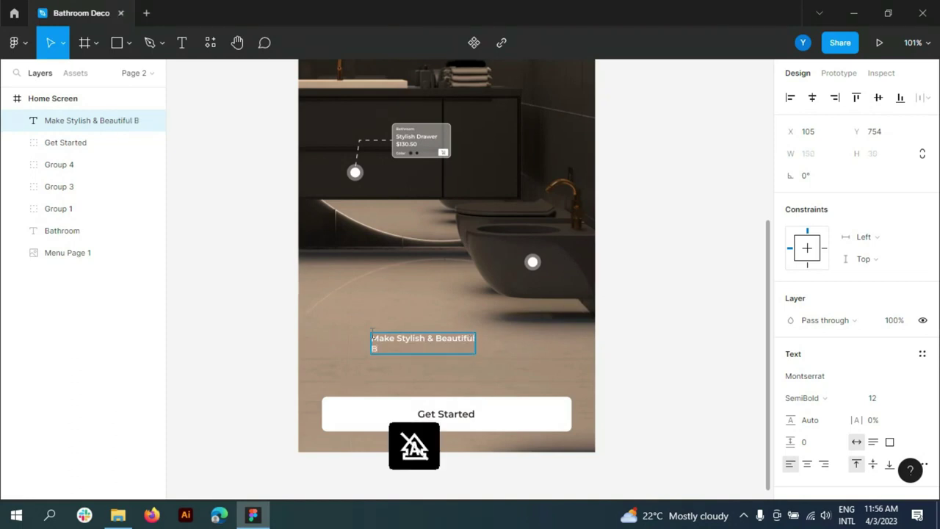
type("athroom")
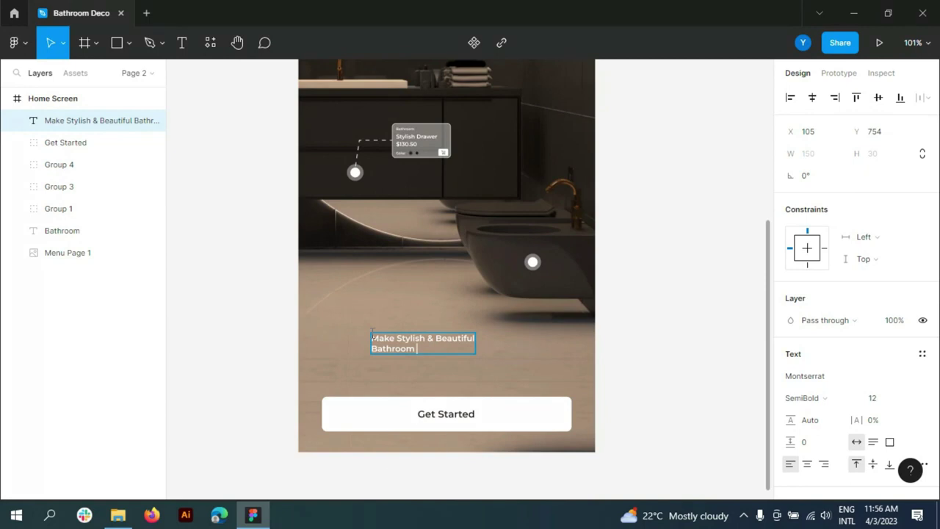
key("Caps_Lock")
type("D")
key("Caps_Lock")
type("eco")
Style the heading with 312C28 fill, centre alignment and 24 pt size
key("ctrl+a")
scroll(866, 397, "down", 2)
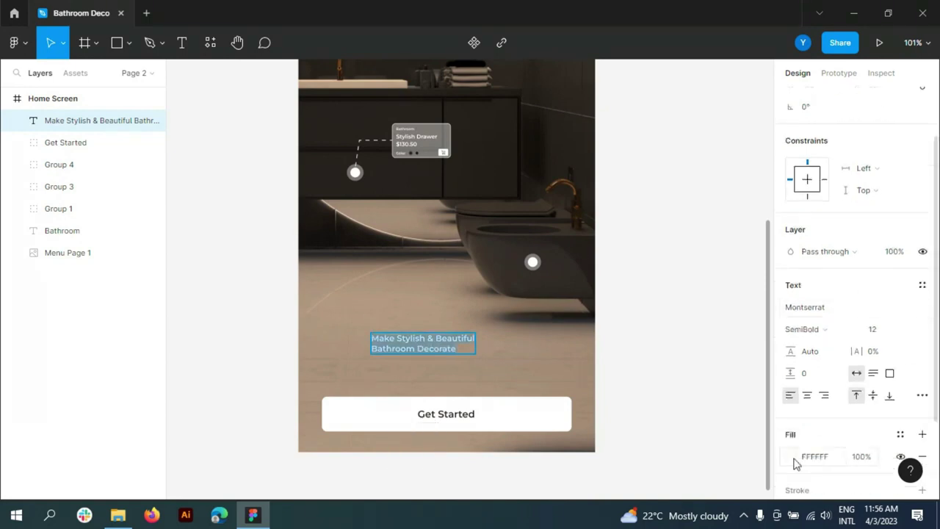
left_click(790, 456)
left_click(761, 141)
left_click(907, 329)
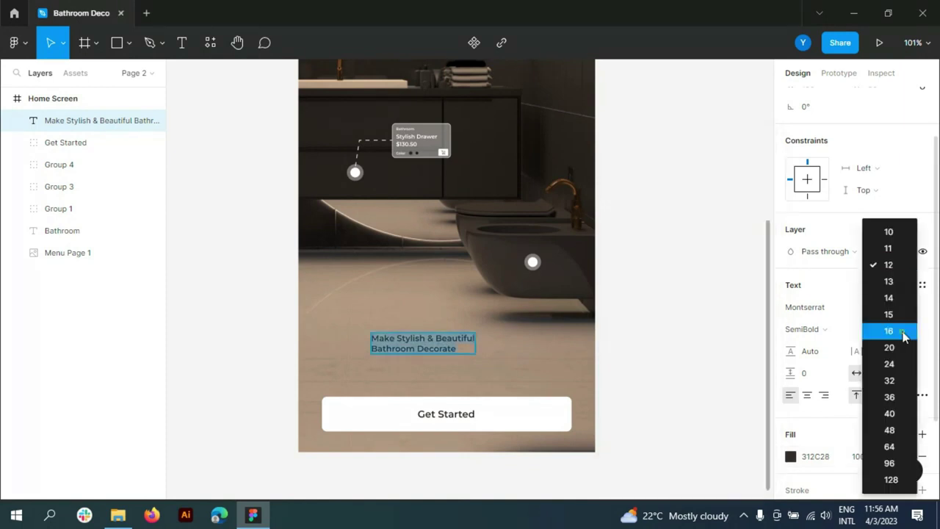
left_click(904, 329)
left_click(906, 329)
left_click(903, 347)
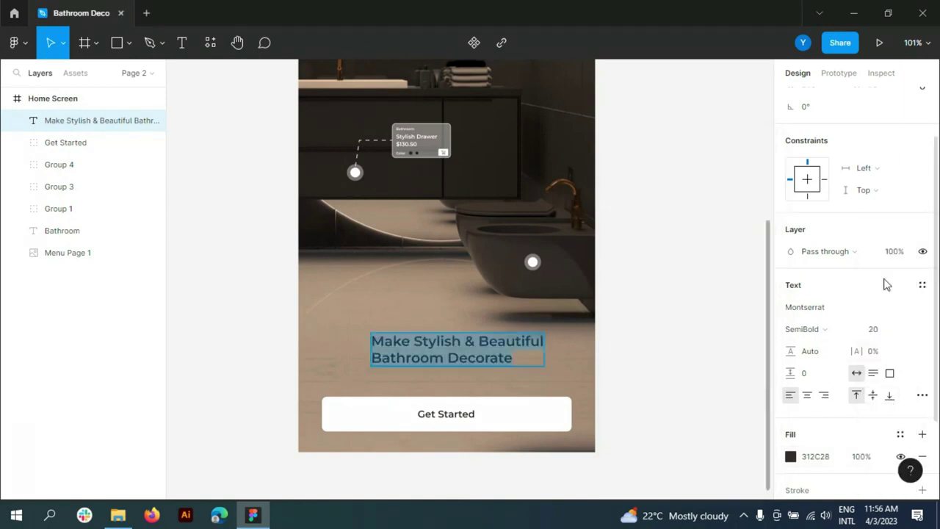
scroll(882, 286, "down", 2)
left_click(807, 285)
left_click(907, 219)
left_click(896, 236)
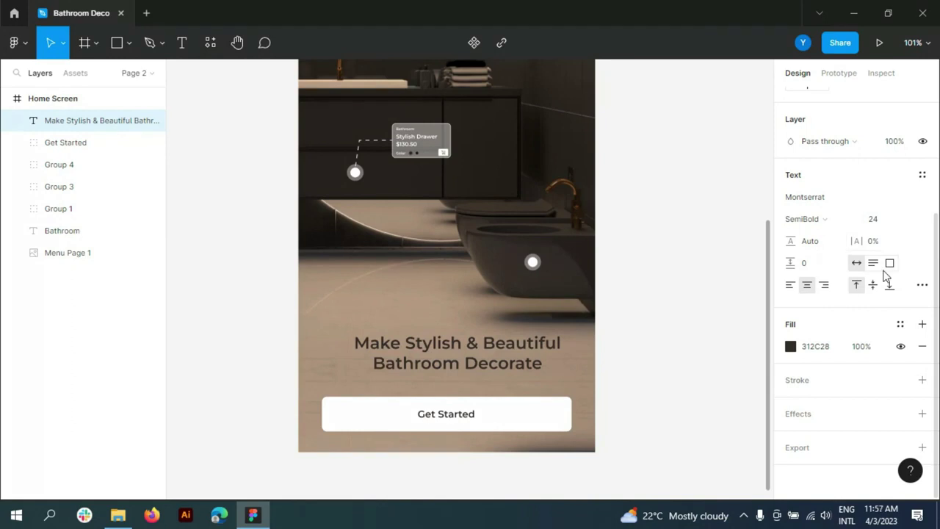
Position the heading centred just above the Get Started button
left_click(479, 347)
left_click_drag(478, 347, 478, 360)
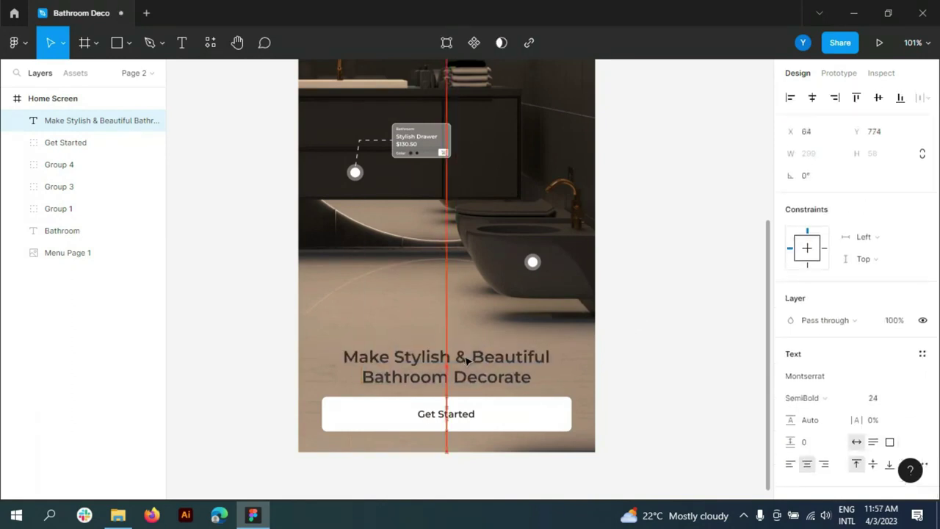
left_click(668, 304)
scroll(653, 290, "down", 3)
scroll(416, 298, "down", 2)
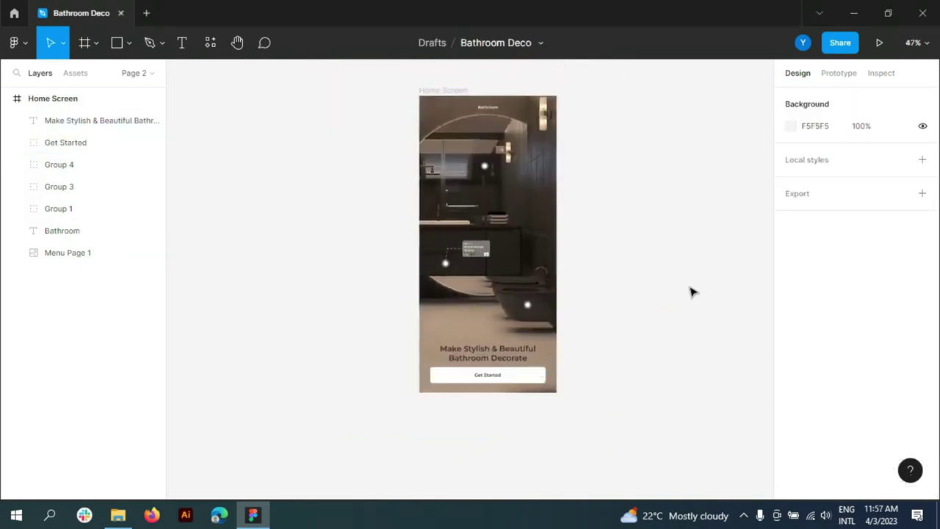
scroll(343, 310, "down", 2)
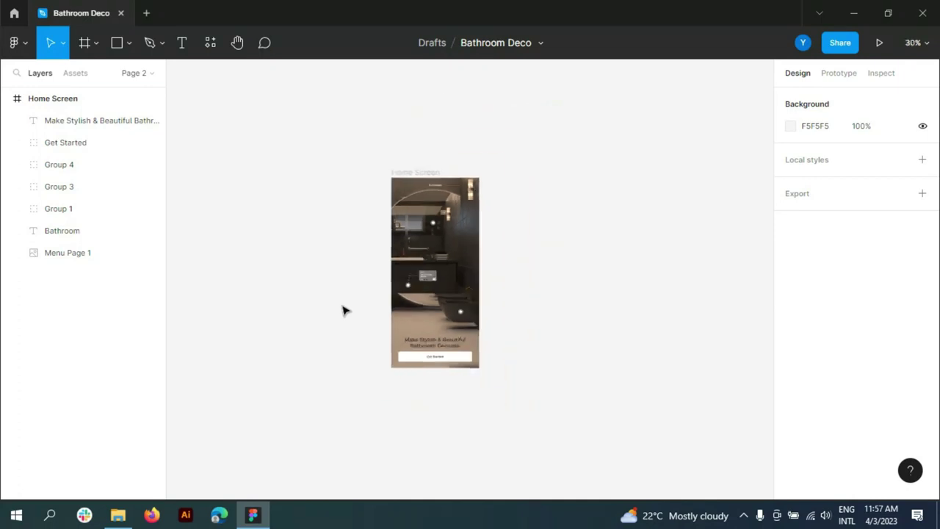
left_click(6, 101)
Duplicate the Home Screen frame to its right
left_click(67, 101)
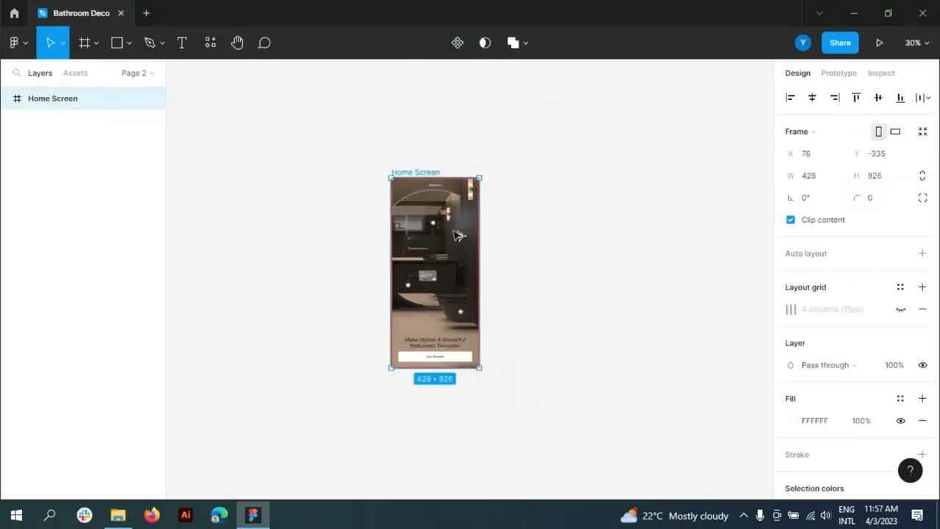
left_click_drag(450, 236, 556, 237)
scroll(617, 229, "up", 1)
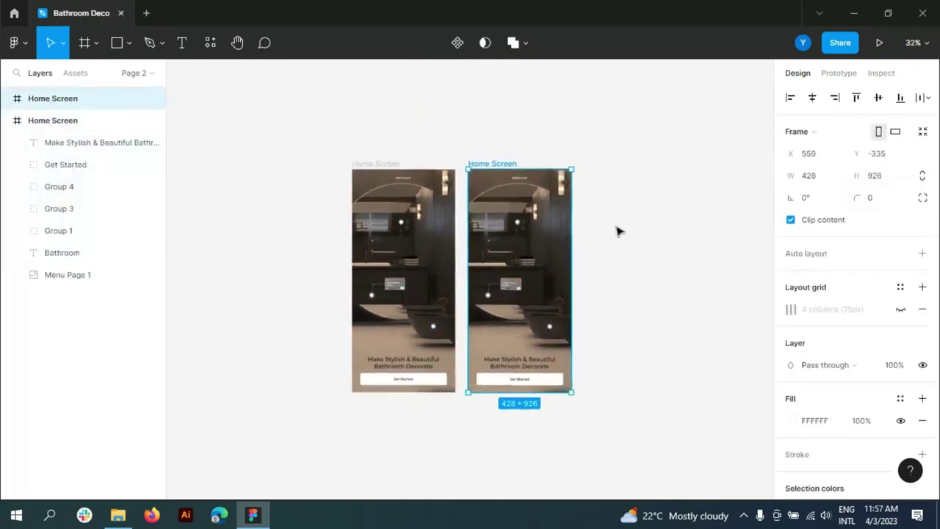
scroll(617, 229, "up", 4)
scroll(524, 192, "down", 1)
Delete the title, button, heading, Groups 1, 3, 4 and background photo from the copy
left_click(62, 230)
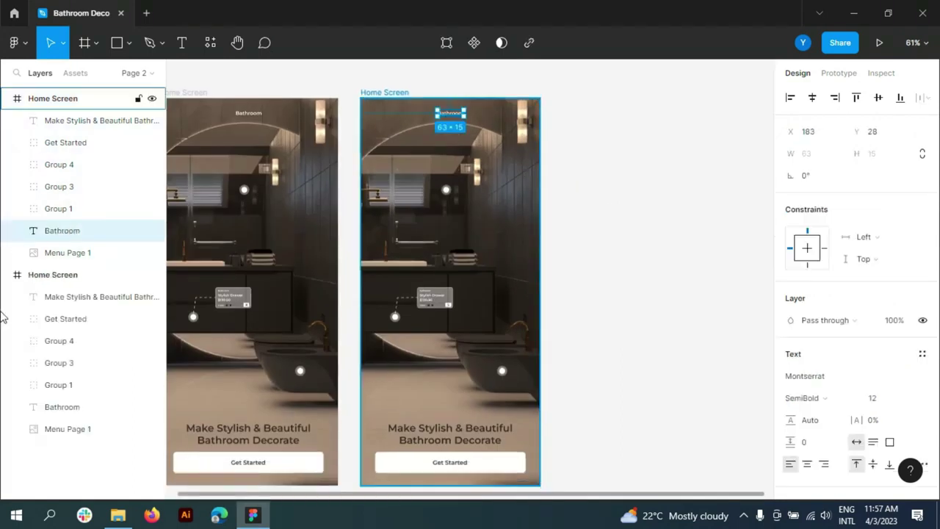
left_click(456, 463, "shift")
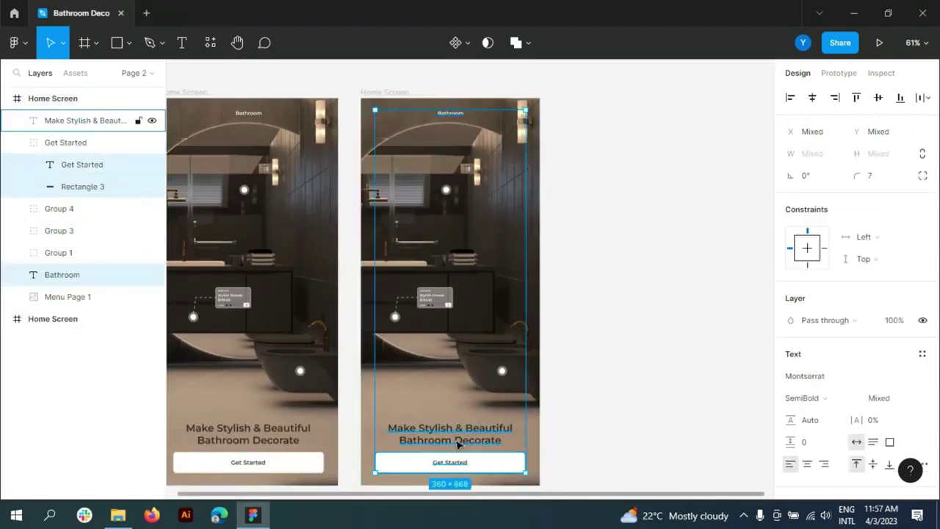
left_click(457, 439, "shift")
left_click(59, 209, "shift")
left_click(59, 230, "shift")
left_click(62, 253, "shift")
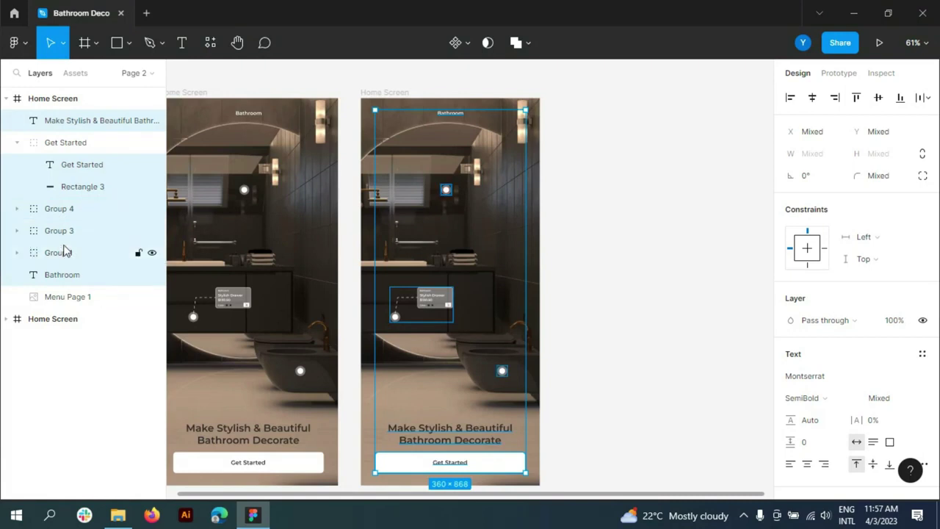
key("Delete")
left_click(61, 130)
key("Delete")
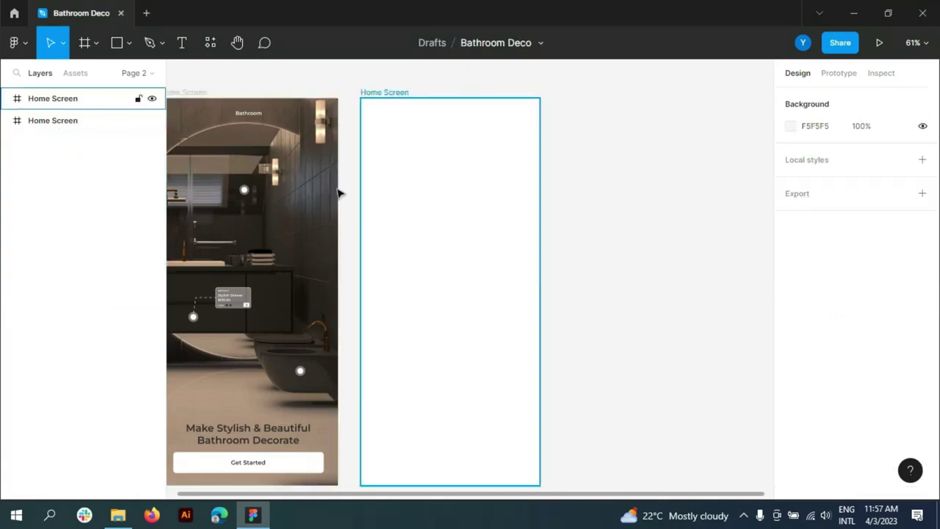
Rename the copied frame 'Main Menu' and show its 4-column layout grid
left_click(82, 100)
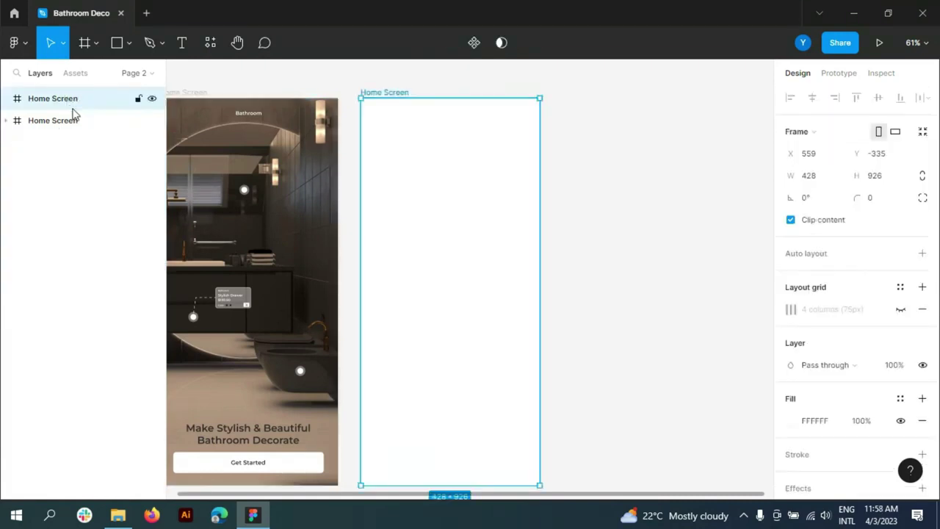
double_click(49, 101)
type("Main")
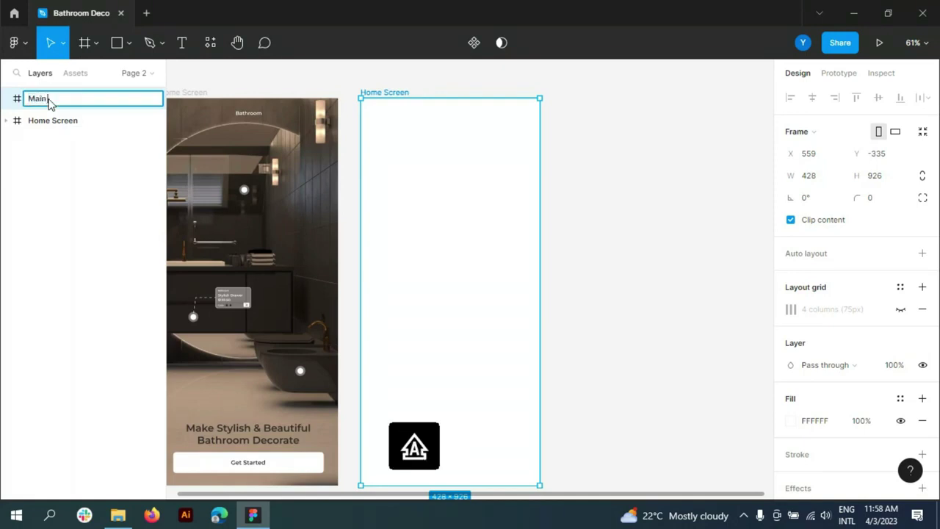
left_click(663, 164)
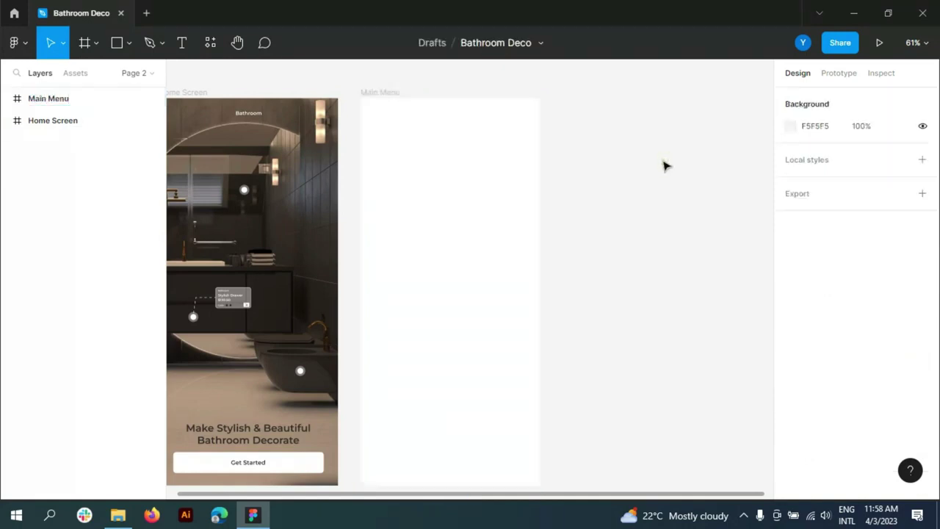
left_click(457, 201)
left_click(900, 308)
Draw a short horizontal line at the frame's top left with a 2-weight 312C28 stroke
left_click(129, 43)
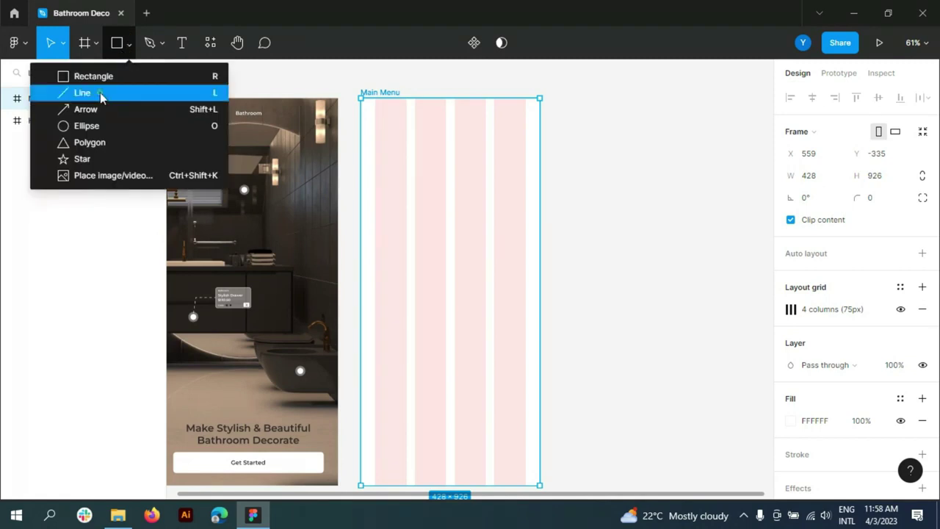
left_click(98, 93)
scroll(399, 103, "up", 3)
scroll(337, 128, "up", 2)
scroll(323, 121, "up", 3)
left_click_drag(287, 156, 327, 157)
left_click_drag(869, 432, 881, 445)
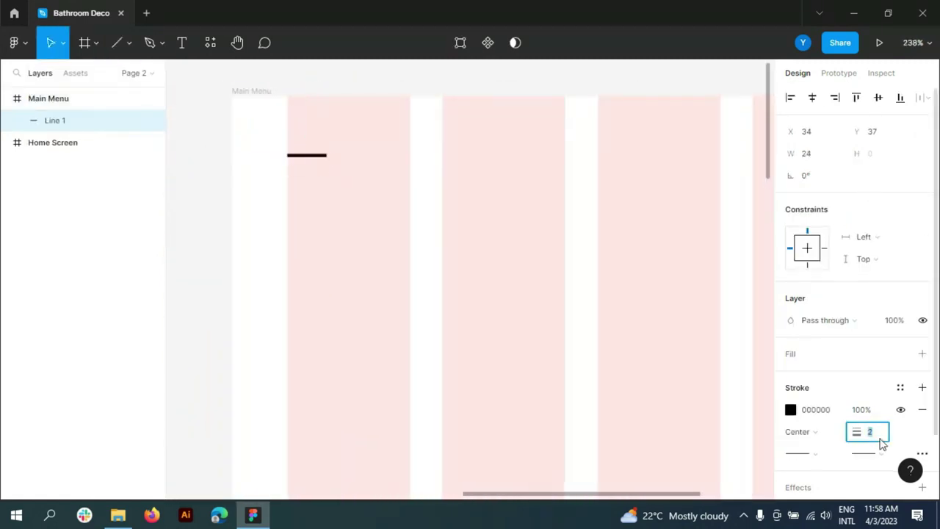
left_click(791, 409)
left_click(642, 433)
key("Escape")
Duplicate the line to make three stacked lines and shorten the middle one
scroll(271, 157, "up", 3)
mouse_move(346, 213)
left_mouse_down("alt")
mouse_move(349, 247)
mouse_move(351, 230)
mouse_move(340, 231)
left_mouse_up("alt")
left_click(362, 229)
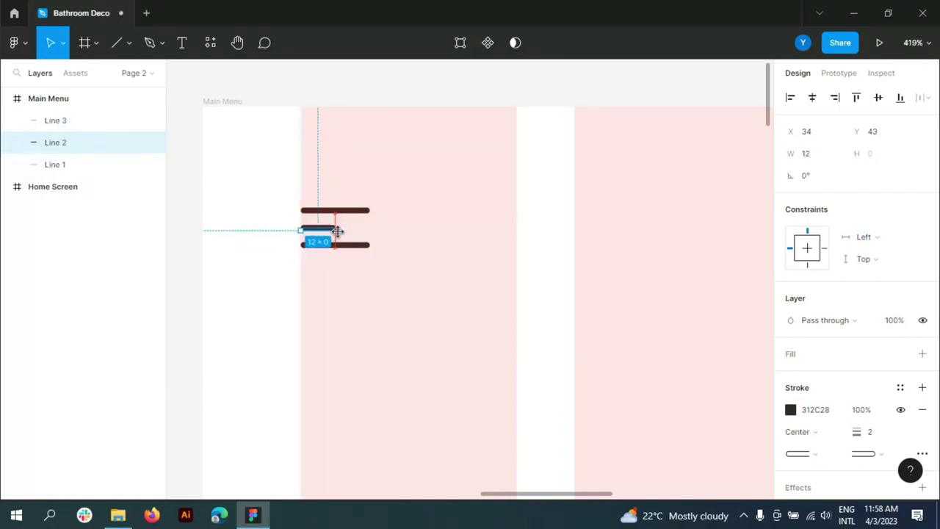
left_click(409, 91)
scroll(269, 223, "down", 5)
scroll(218, 115, "down", 2)
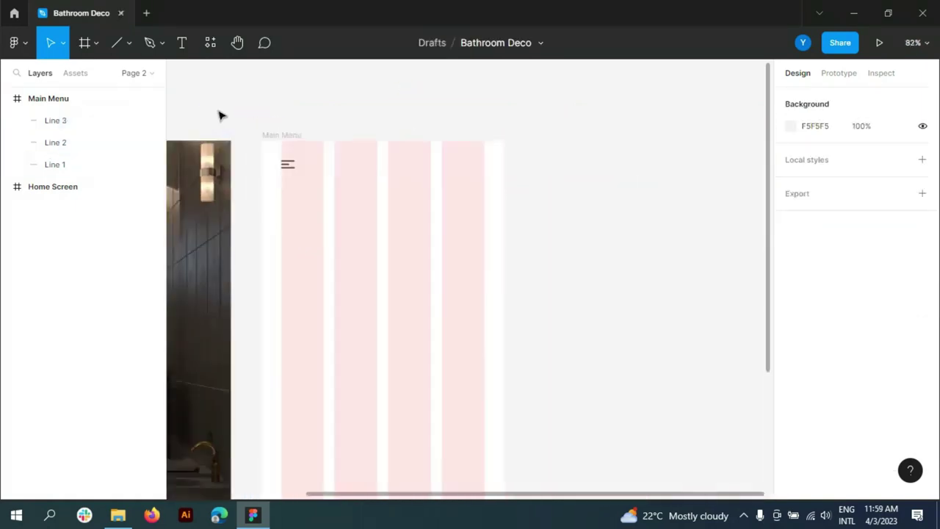
scroll(218, 115, "up", 1)
left_click(129, 42)
Draw a circle at the frame's top right and bring the profile photo into the design
key("o")
mouse_move(538, 172)
left_mouse_down()
mouse_move(571, 206)
mouse_move(563, 184)
left_mouse_up()
left_click(923, 153)
left_click(693, 159)
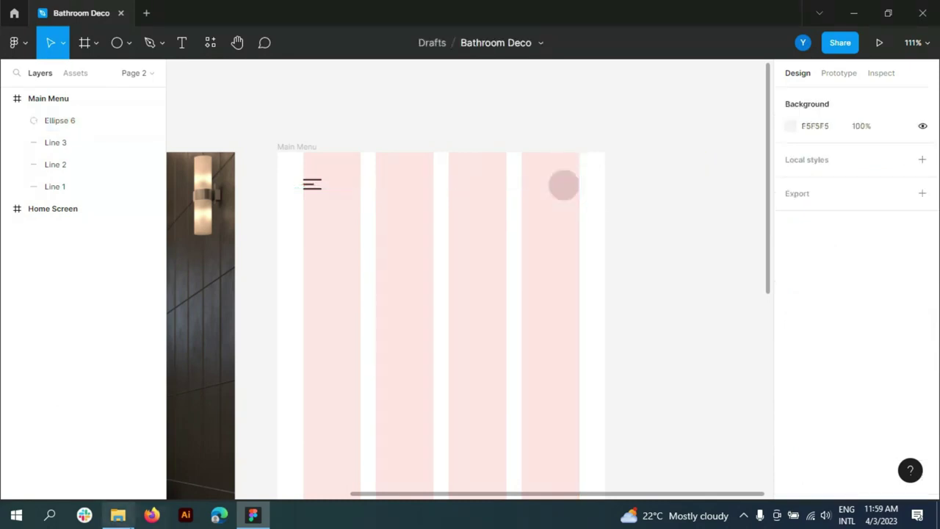
left_click(117, 514)
mouse_move(372, 103)
left_mouse_down()
mouse_move(257, 492)
mouse_move(460, 235)
left_mouse_up()
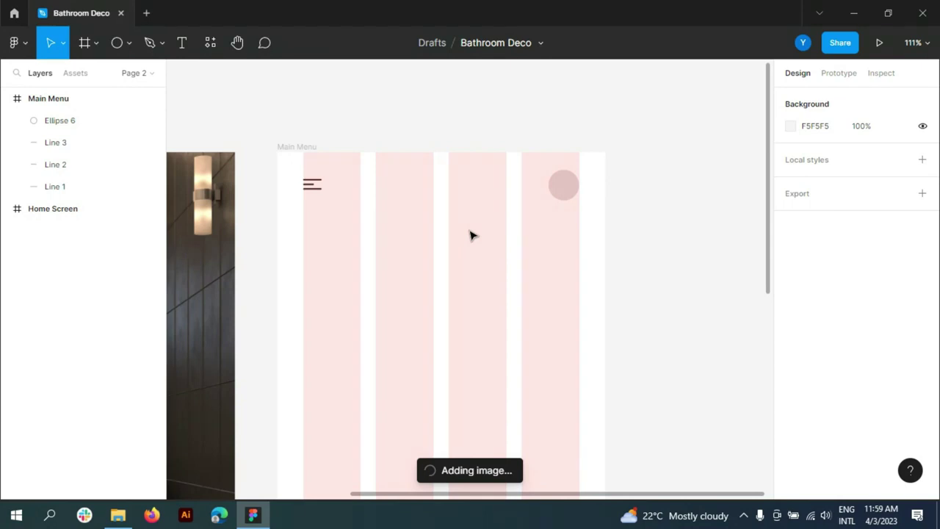
Resize the photo to about the circle's size and move it over the circle
scroll(472, 235, "down", 3)
mouse_move(367, 193)
left_mouse_down()
mouse_move(500, 280)
mouse_move(532, 135)
left_mouse_up()
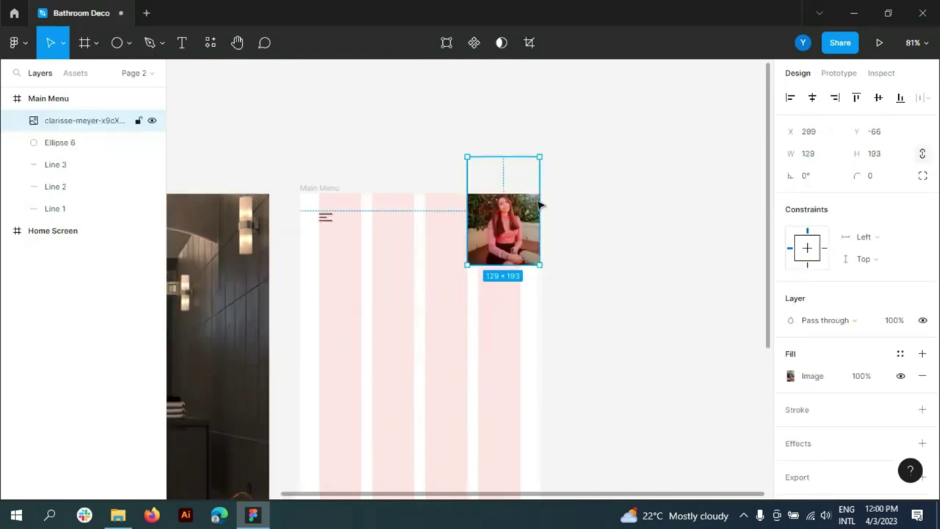
scroll(526, 184, "up", 3)
scroll(526, 183, "up", 5)
left_click_drag(340, 437, 435, 297)
left_click_drag(521, 169, 497, 288)
left_click(60, 144, "shift")
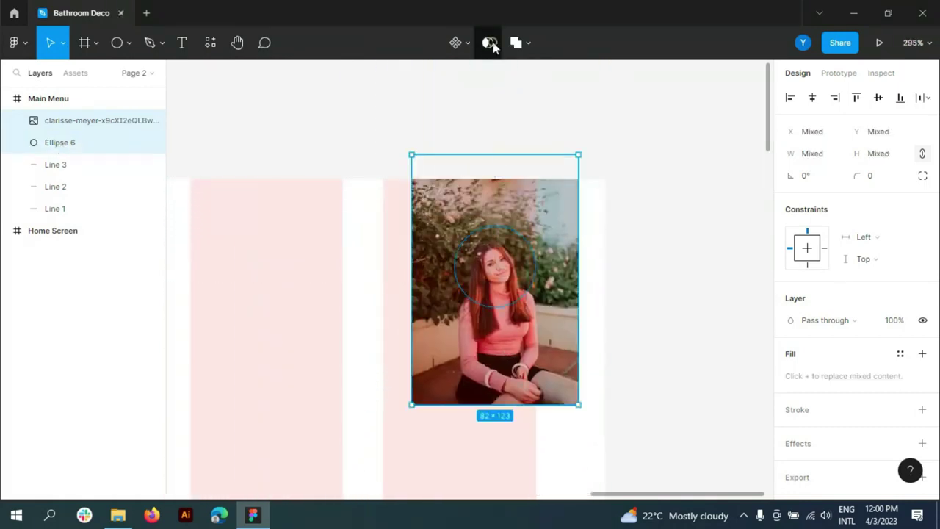
Mask the photo with the circle and name the group 'Account'
left_click(489, 41)
left_click(689, 139)
scroll(691, 141, "down", 5)
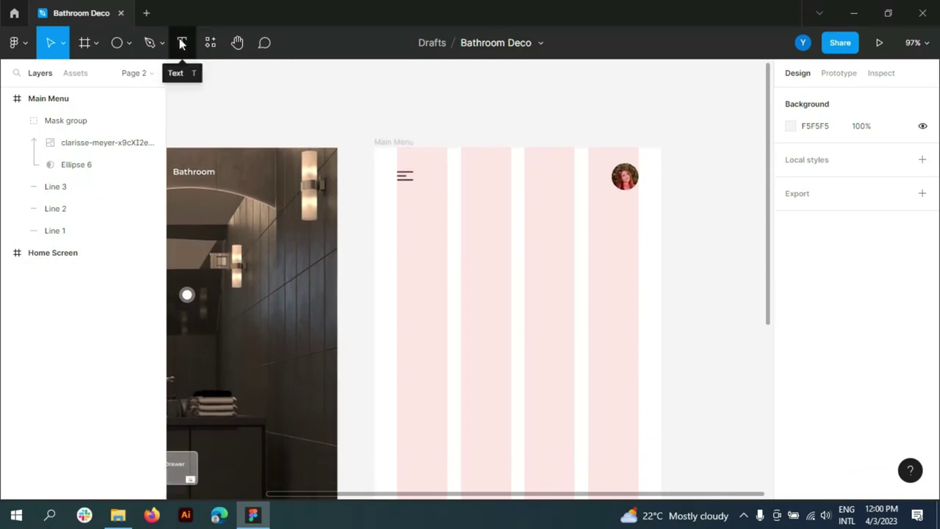
left_click(47, 121)
double_click(52, 121)
type("Acc")
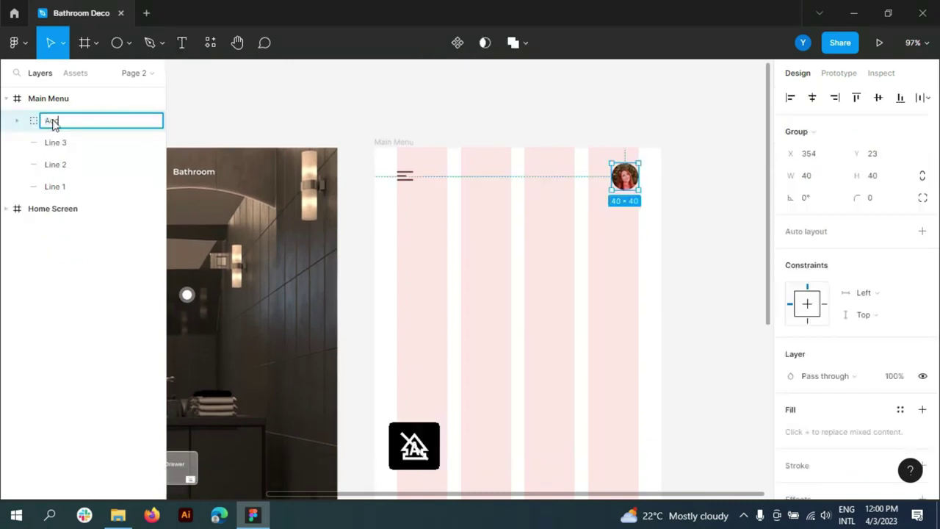
type("ount")
Group the three menu lines with Ctrl+G and name the group 'Menu'
left_click(59, 142)
left_click(64, 187, "shift")
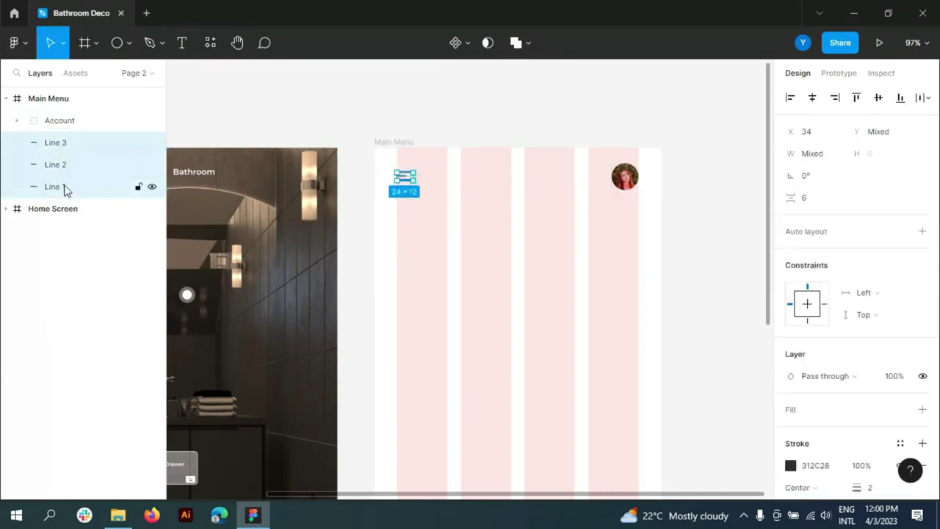
key("ctrl+g")
double_click(56, 143)
type("Me")
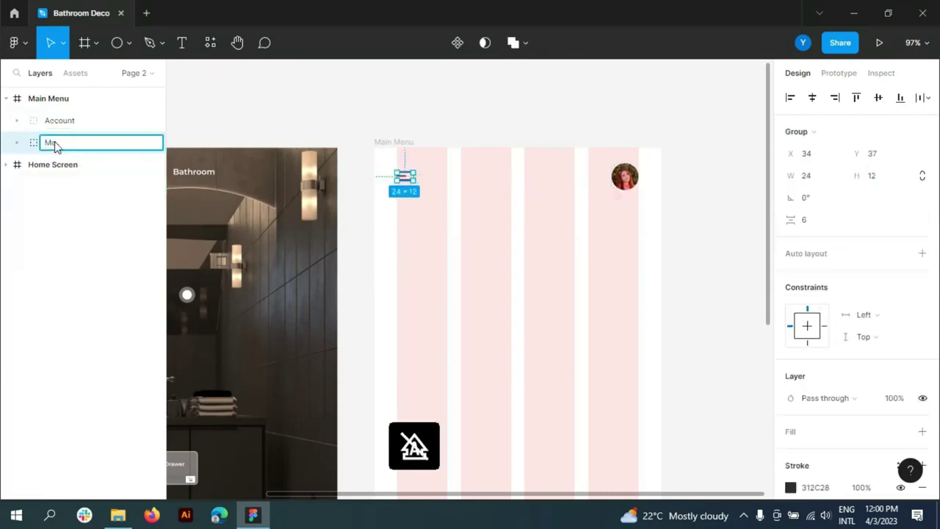
type("nu")
left_click(357, 109)
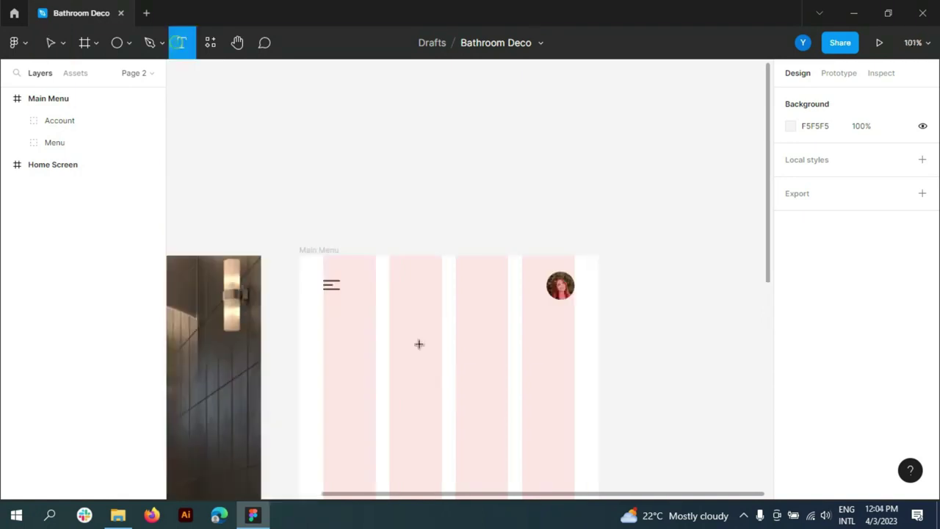
Type the two-line heading 'Let's find best bathroom deco' and colour it 312C28
left_click(330, 327)
type("L")
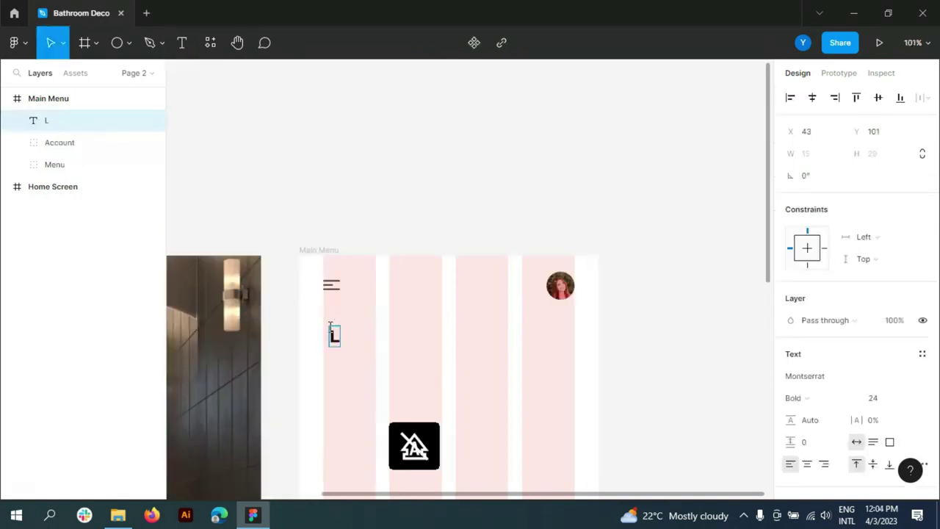
type("et’s find best")
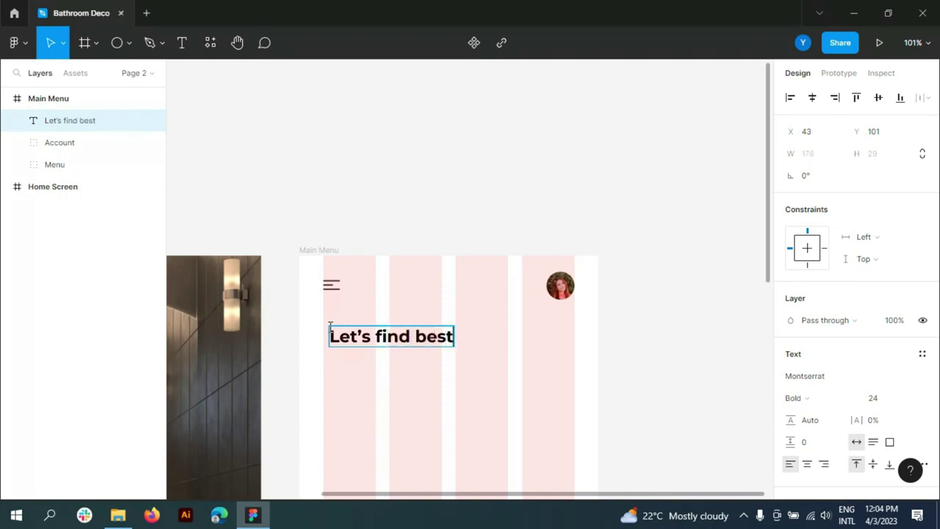
key("Return")
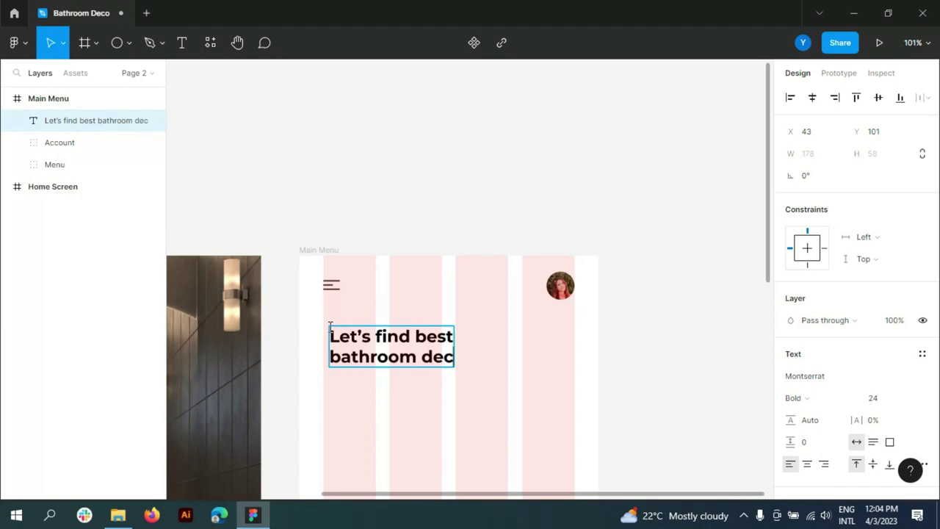
key("ctrl+a")
scroll(845, 294, "down", 3)
left_click(791, 387)
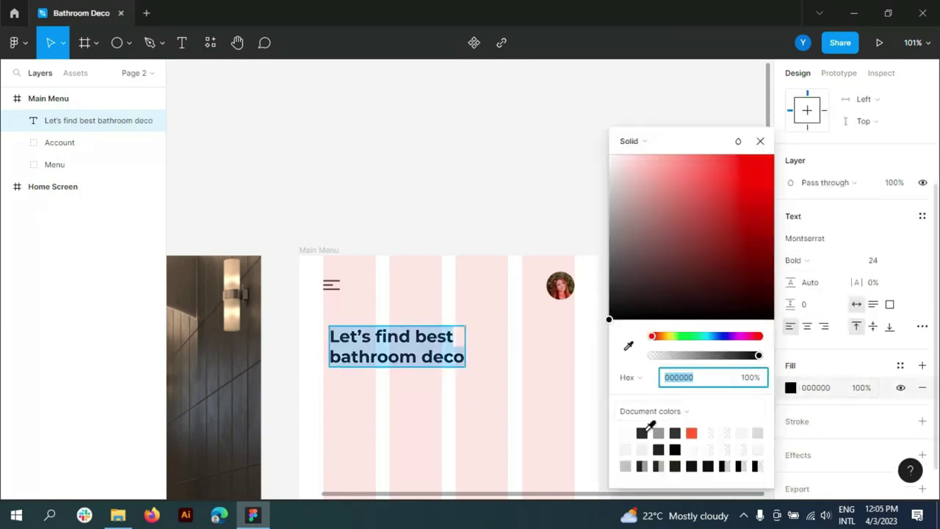
key("Escape")
Align the 24-pt heading with the menu icon's left edge
key("ctrl+a")
left_click(882, 260)
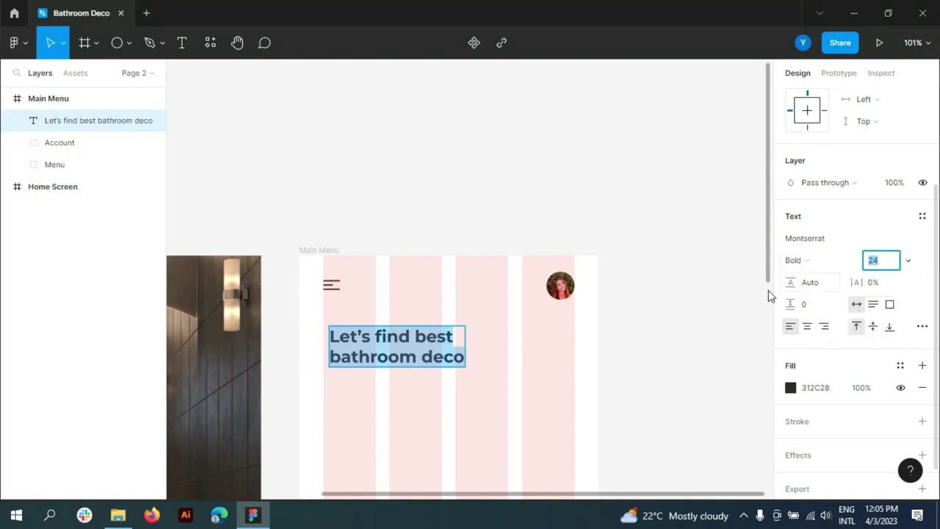
left_click_drag(384, 331, 369, 336)
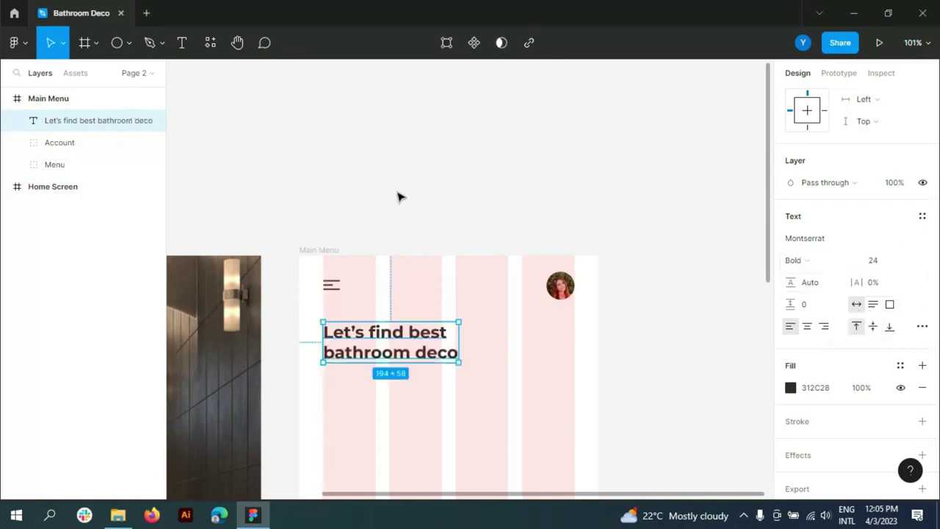
left_click(398, 196)
scroll(412, 220, "down", 3)
scroll(470, 235, "down", 3, "ctrl")
Change the heading's weight to Montserrat SemiBold
left_click(438, 190)
scroll(870, 368, "down", 3)
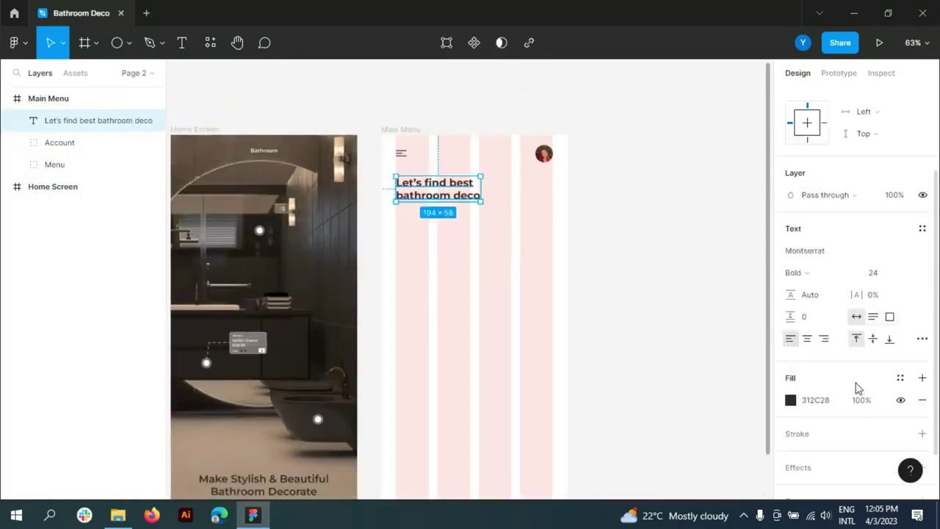
left_click(846, 263)
left_click(846, 246)
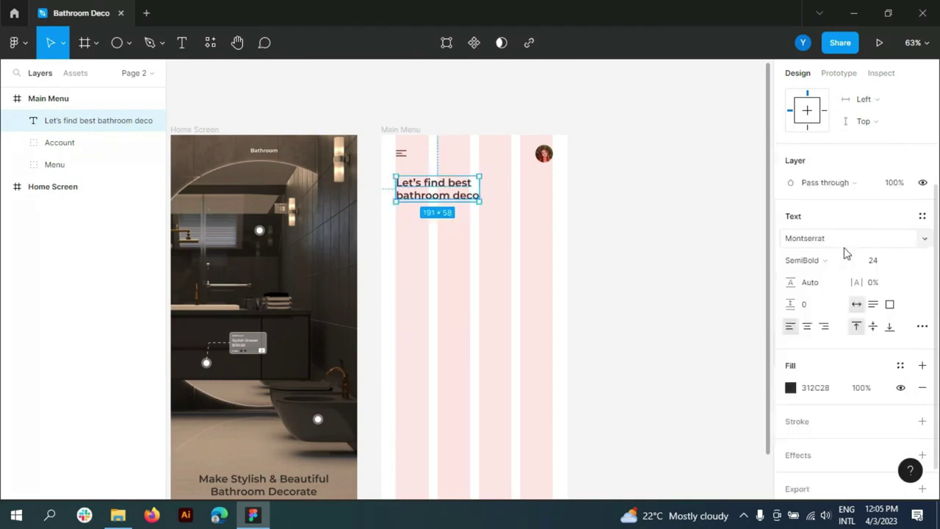
left_click(682, 147)
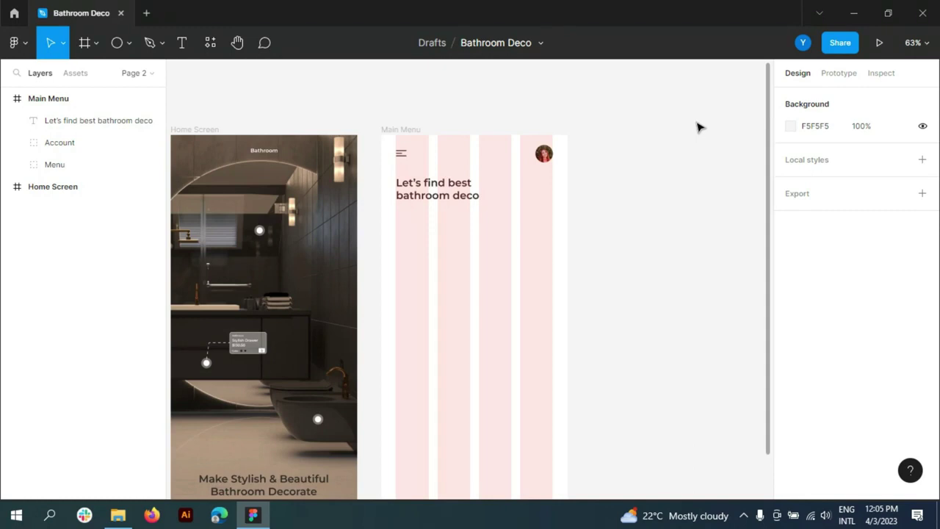
scroll(470, 184, "up", 3, "ctrl")
Hide the Main Menu frame's layout grid
left_click(573, 220)
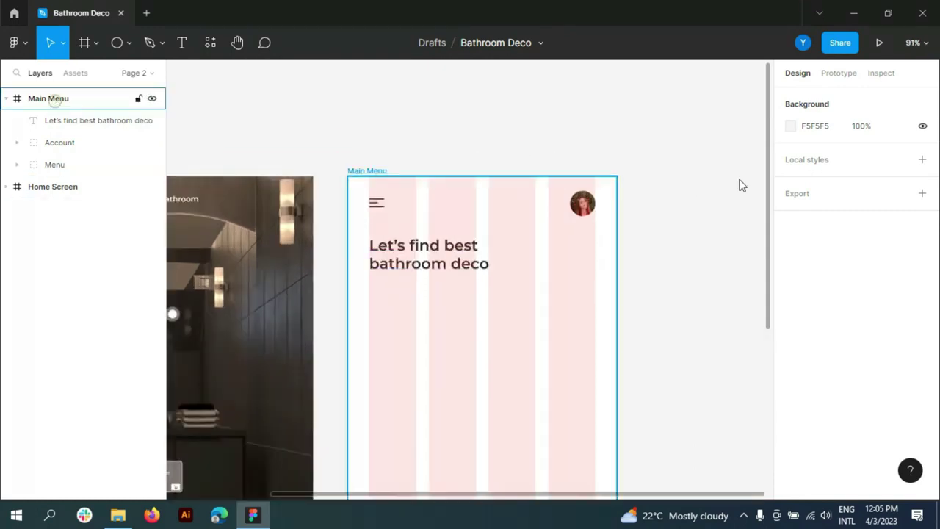
left_click(900, 331)
scroll(629, 206, "up", 3, "ctrl")
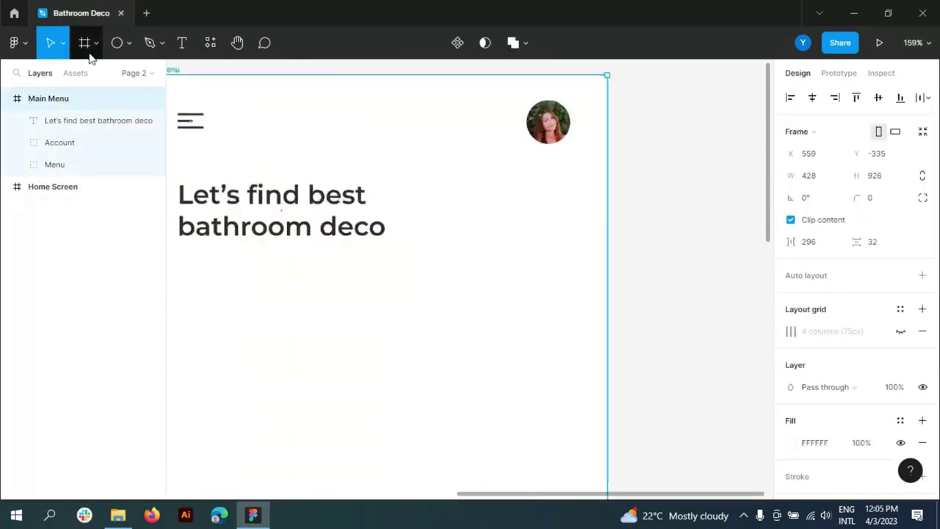
Draw a 125×35 rectangle beside the heading with 17.5 corner radius and FFFFFF fill
left_click(129, 43)
left_click_drag(447, 186, 569, 234)
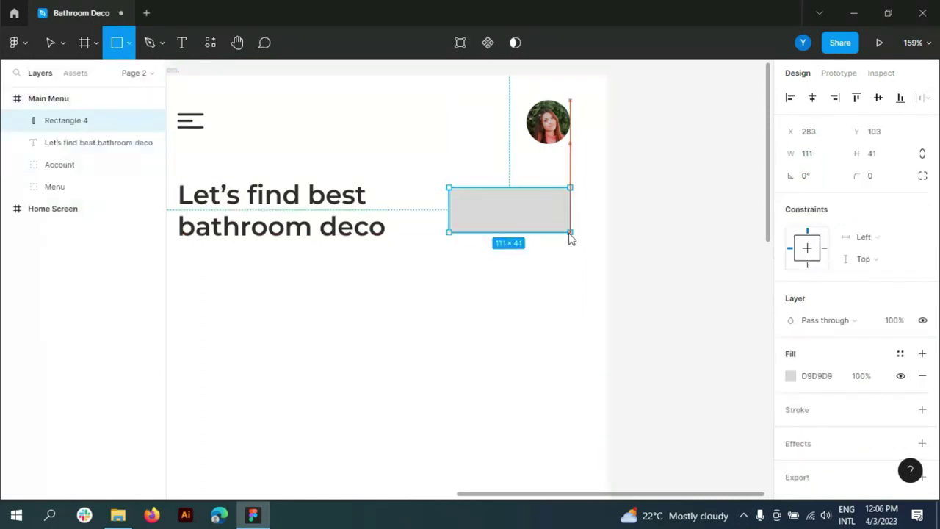
scroll(546, 208, "up", 2, "ctrl")
scroll(492, 255, "up", 2, "ctrl")
left_click_drag(492, 258, 490, 246)
mouse_move(357, 200)
left_mouse_down()
mouse_move(327, 204)
mouse_move(382, 196)
left_mouse_up()
left_click(816, 375)
type("FFFFFF")
key("Return")
Give the pill a soft drop shadow and place the Search icon from the Bathroom folder inside it
left_click(922, 443)
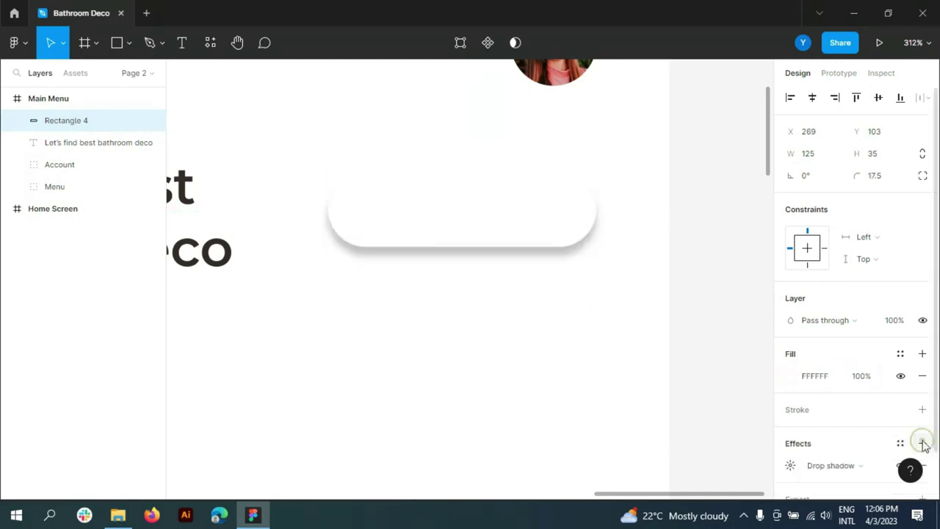
left_click(791, 465)
left_click(695, 472)
key("Down")
key("Down")
key("Down")
key("Down")
left_click(732, 429)
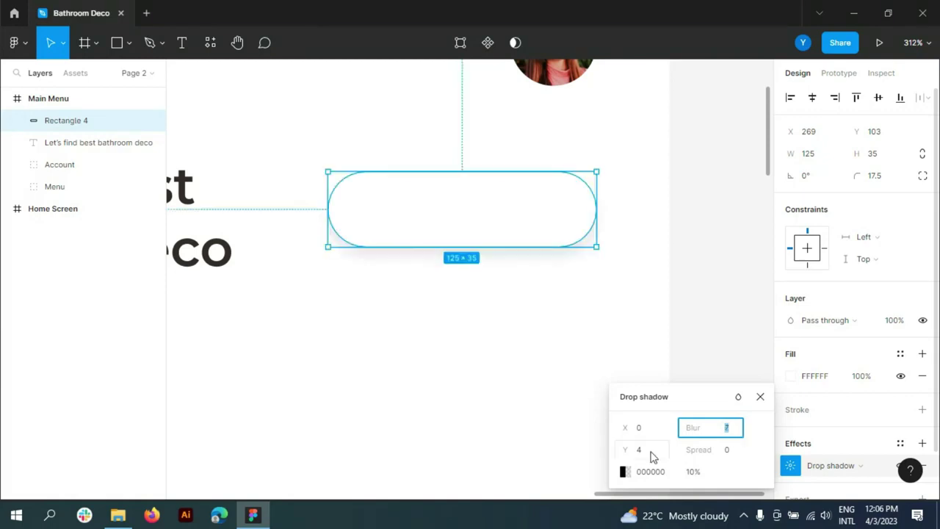
left_click(650, 456)
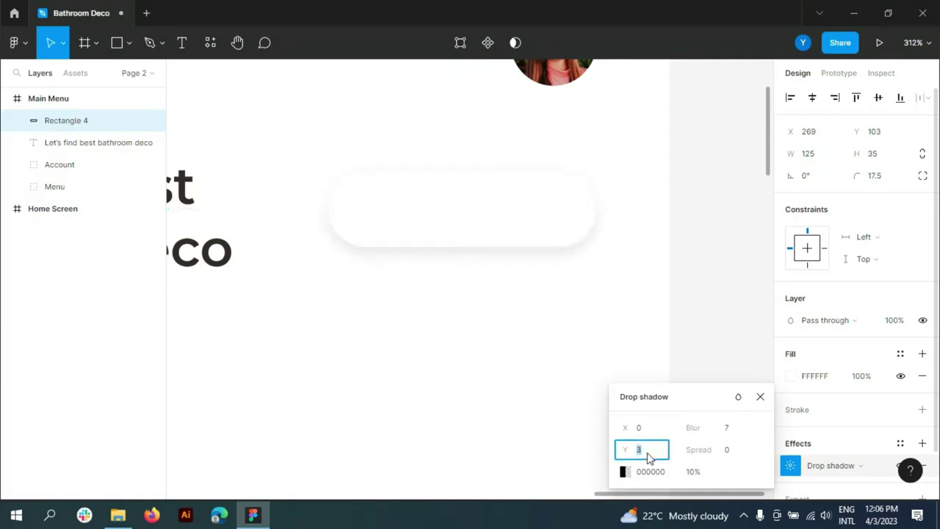
left_click(761, 398)
left_click(117, 514)
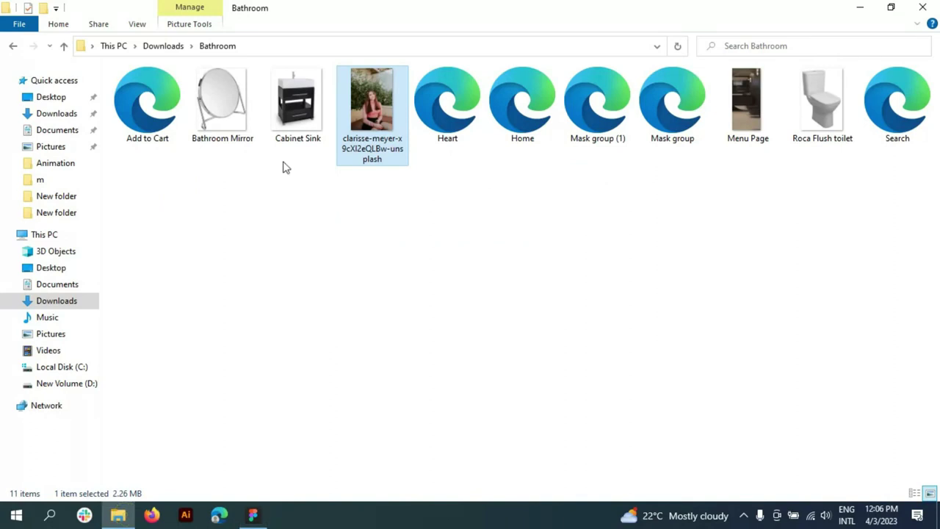
mouse_move(897, 103)
left_mouse_down()
mouse_move(386, 376)
mouse_move(376, 215)
left_mouse_up()
Add a 'Search' text label below the bar and colour it grey 989898
key("t")
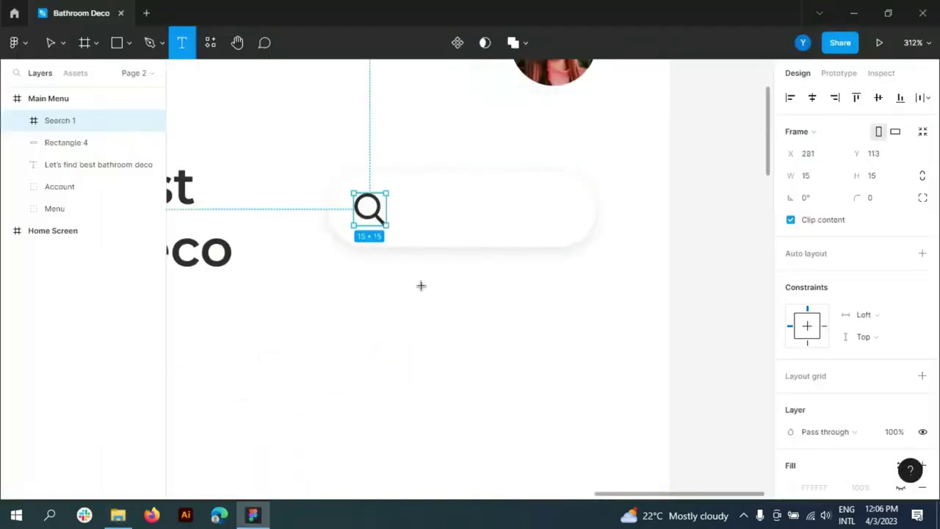
left_click(420, 287)
type("Searc")
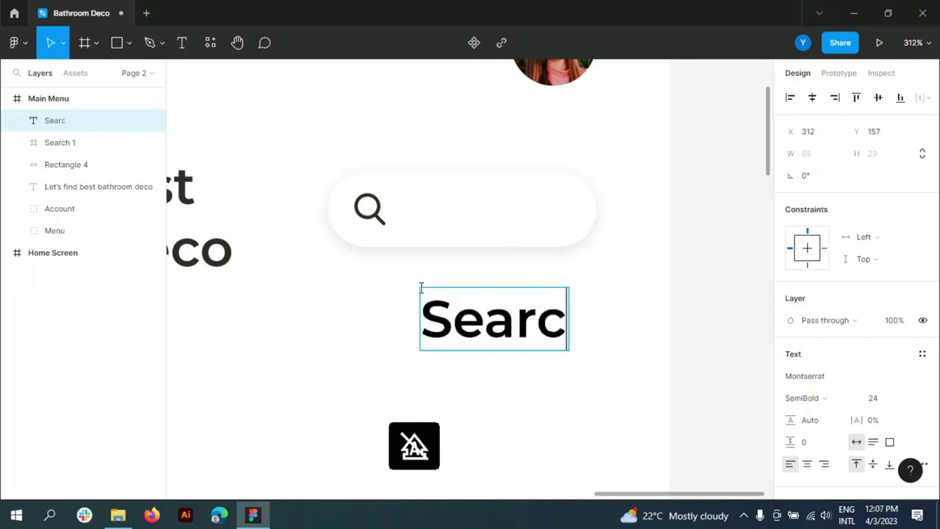
type("h")
key("ctrl+a")
scroll(798, 390, "down", 3)
left_click(791, 387)
left_click(666, 426)
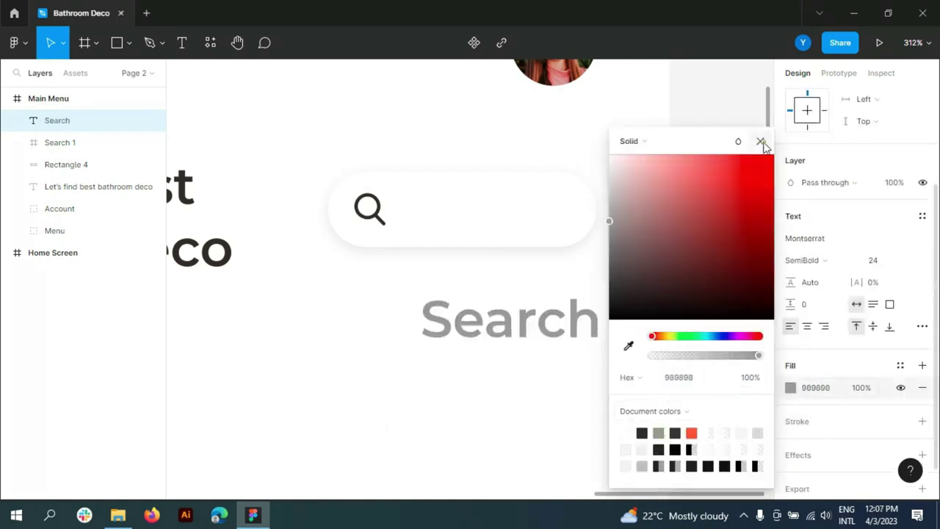
left_click(762, 142)
Shrink the Search text to size 10 and move it into the search bar
left_click(909, 260)
left_click(909, 226)
left_click(909, 260)
left_click(908, 192)
key("Escape")
left_click_drag(467, 304, 455, 209)
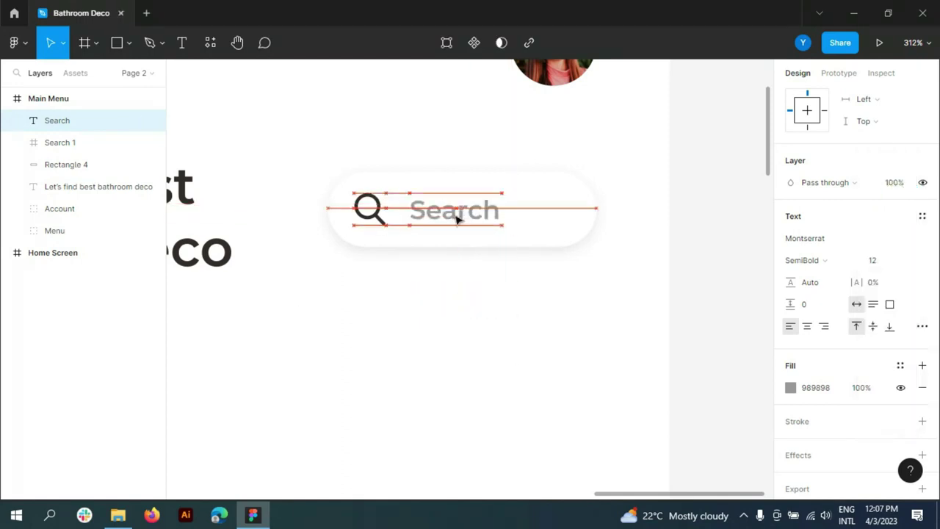
left_click(874, 260)
type("10")
key("Return")
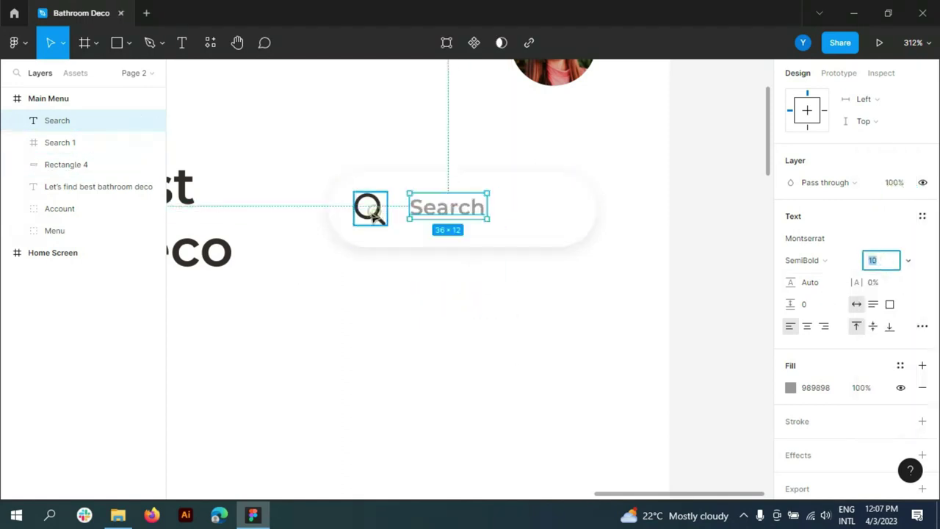
Resize the magnifier icon to 13×13 and line the Search text up beside it
left_click(369, 209, "ctrl")
left_click(20, 144)
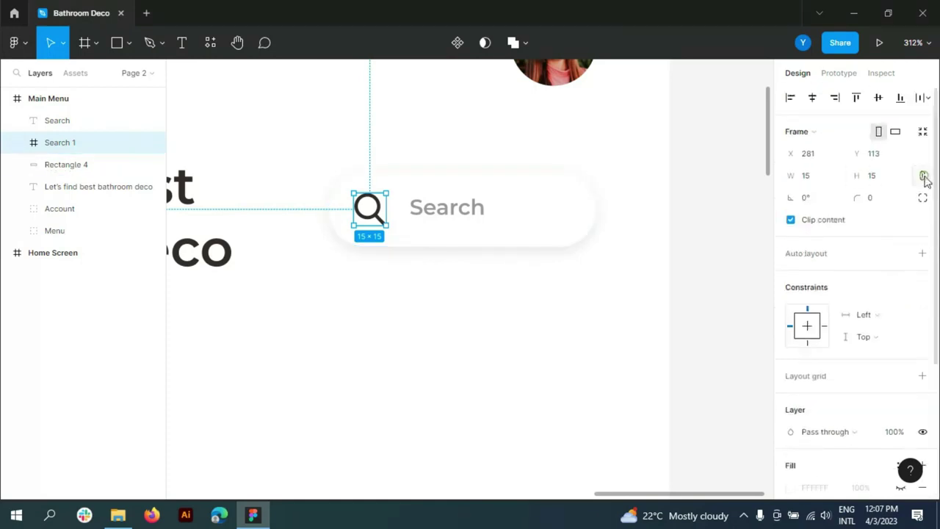
left_click(882, 176)
type("13")
key("Return")
left_click_drag(360, 205, 355, 207)
left_click_drag(450, 212, 437, 214)
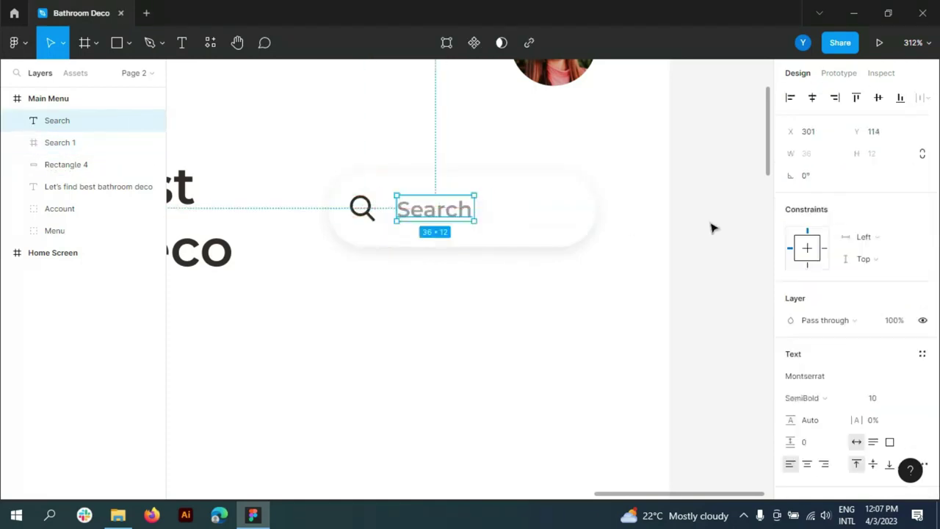
left_click(711, 224)
scroll(711, 224, "down", 5)
Set the search box drop shadow to Y offset 4 and 15% opacity
left_click(654, 226)
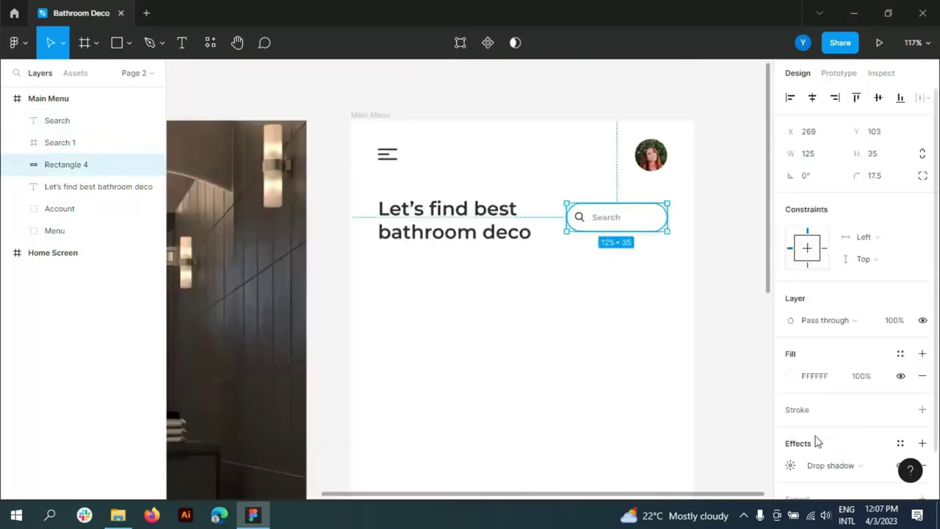
left_click(790, 414)
left_click(647, 449)
key("Up")
key("Up")
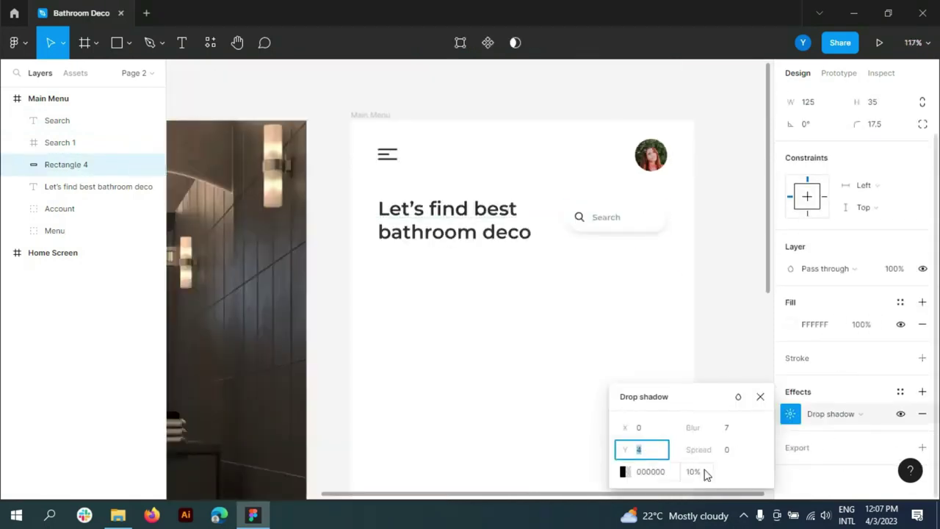
left_click(705, 472)
key("Up")
key("Up")
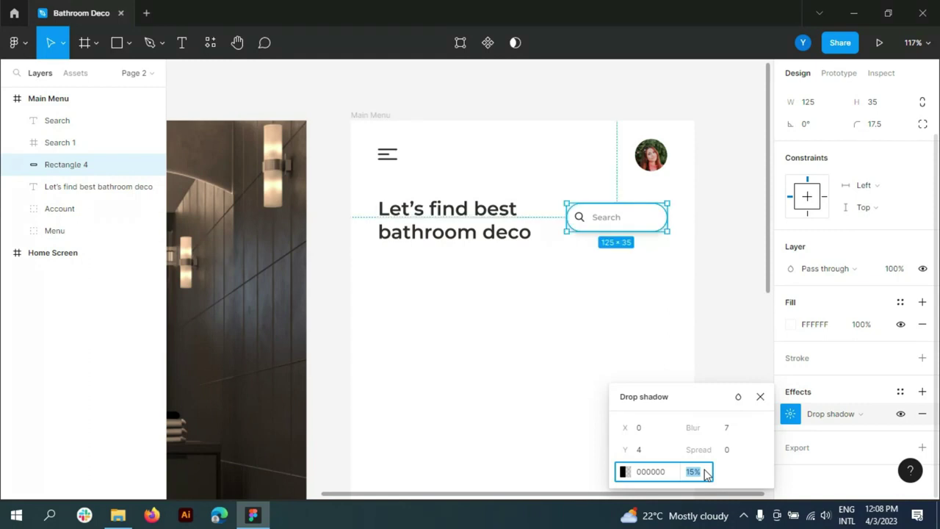
left_click(761, 397)
Add a very light F2F2F2 outline to the search box
left_click(923, 358)
left_click(812, 385)
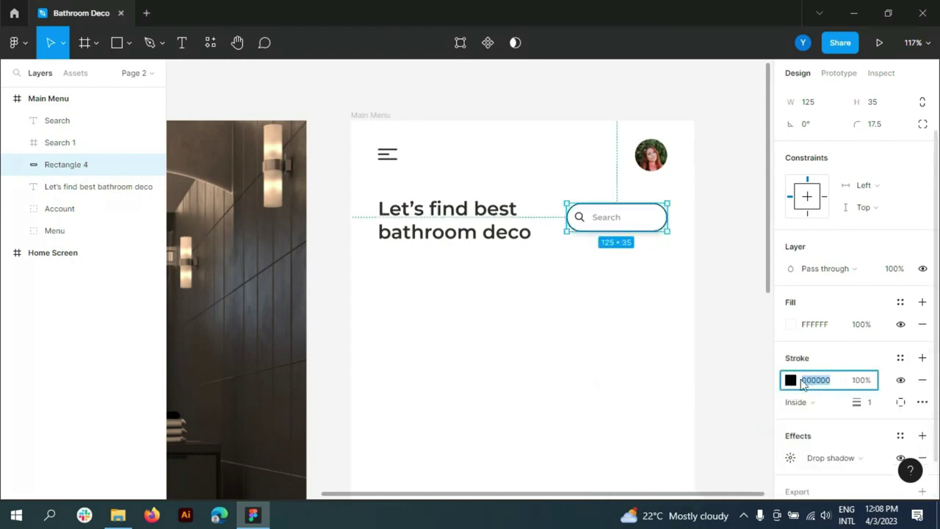
left_click(791, 381)
type("F2F2F2")
key("Return")
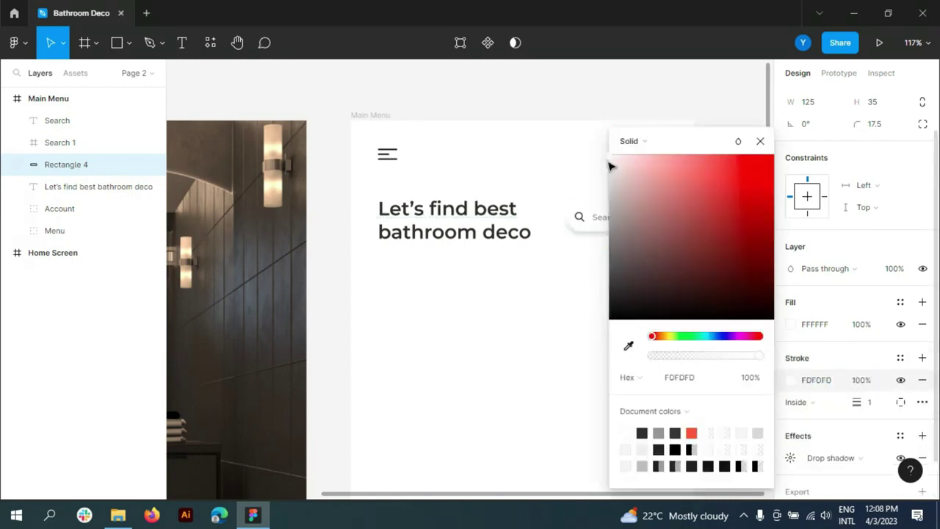
key("Escape")
left_click(732, 161)
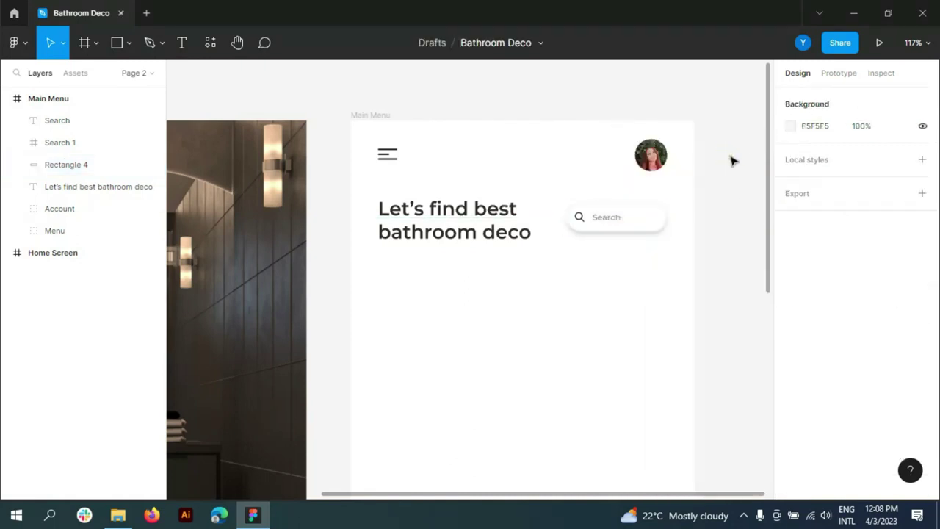
scroll(631, 309, "up", 5, "ctrl")
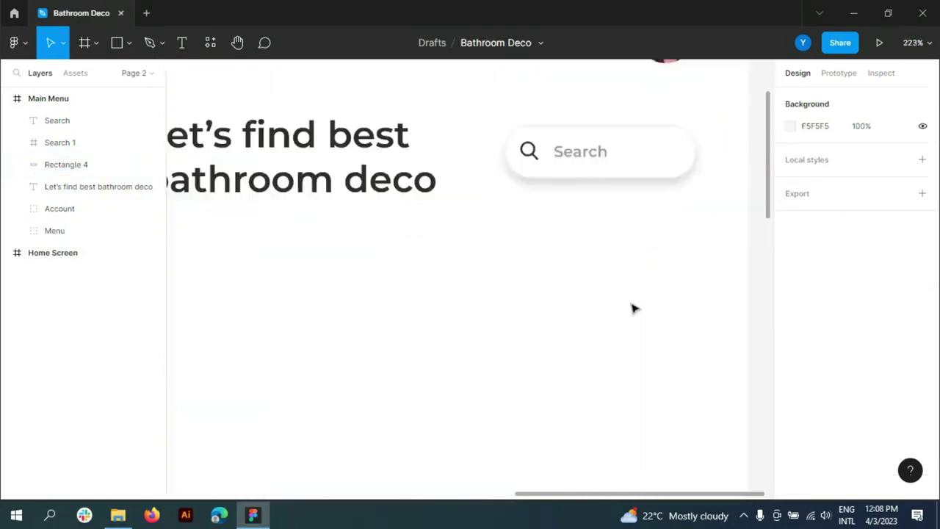
Review the search box shadow's blur and vertical offset values
left_click(678, 154)
scroll(829, 417, "down", 2)
left_click(790, 414)
left_click(728, 427)
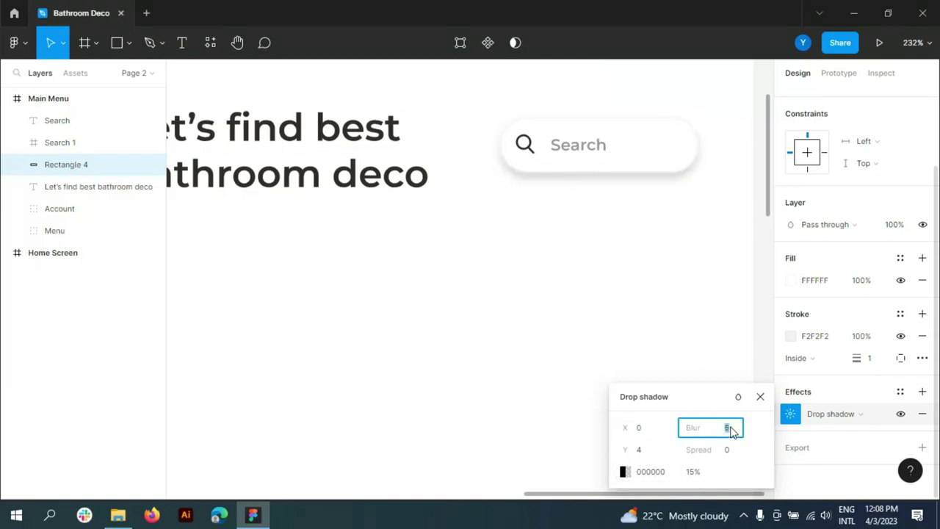
left_click(654, 454)
type("2")
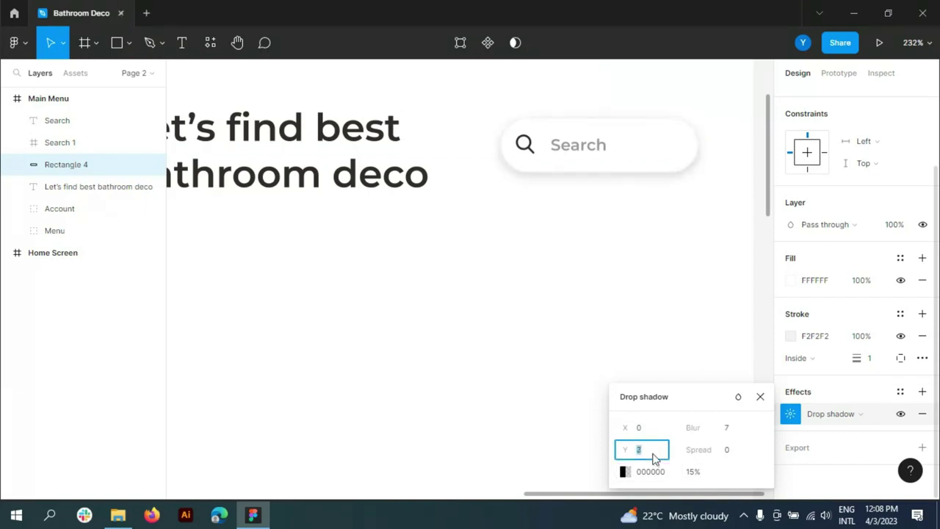
left_click(764, 325)
scroll(760, 329, "down", 3, "ctrl")
scroll(699, 235, "up", 2, "ctrl")
scroll(769, 311, "up", 3, "ctrl")
Remove the outline from the search box
left_click(661, 181)
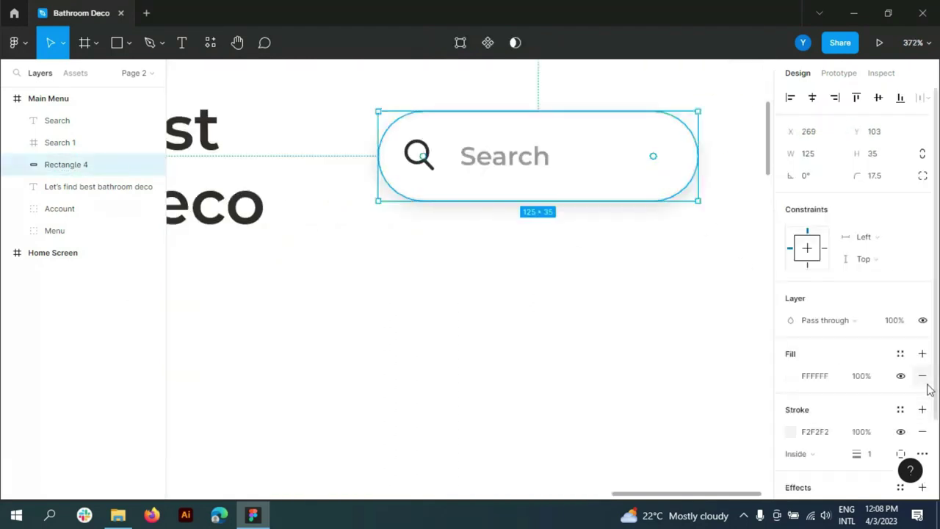
left_click(922, 432)
scroll(672, 373, "down", 5, "ctrl")
Type the category labels All, Toilet, Sink, Mirror, More as one size-14 line under the heading
scroll(745, 350, "down", 2)
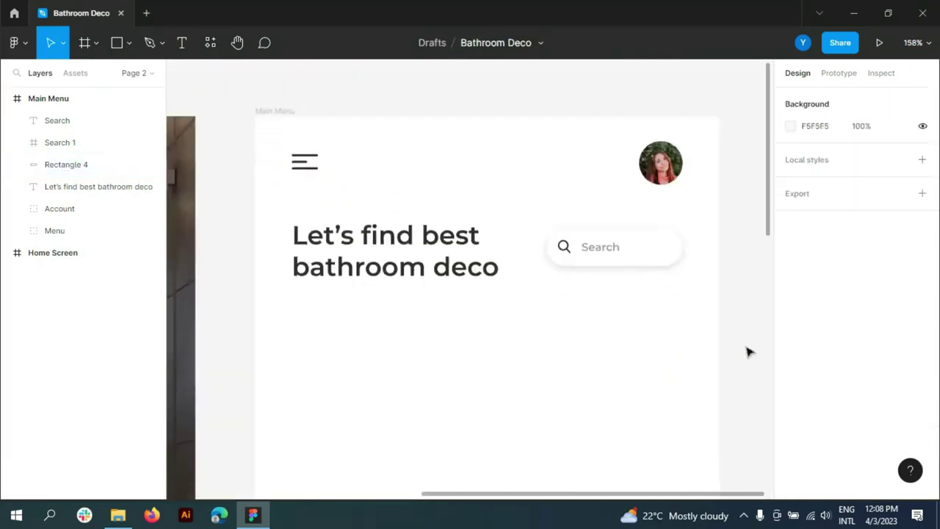
scroll(745, 350, "down", 2, "ctrl")
key("t")
left_click(376, 238)
type("A")
left_click(902, 397)
left_click(892, 301)
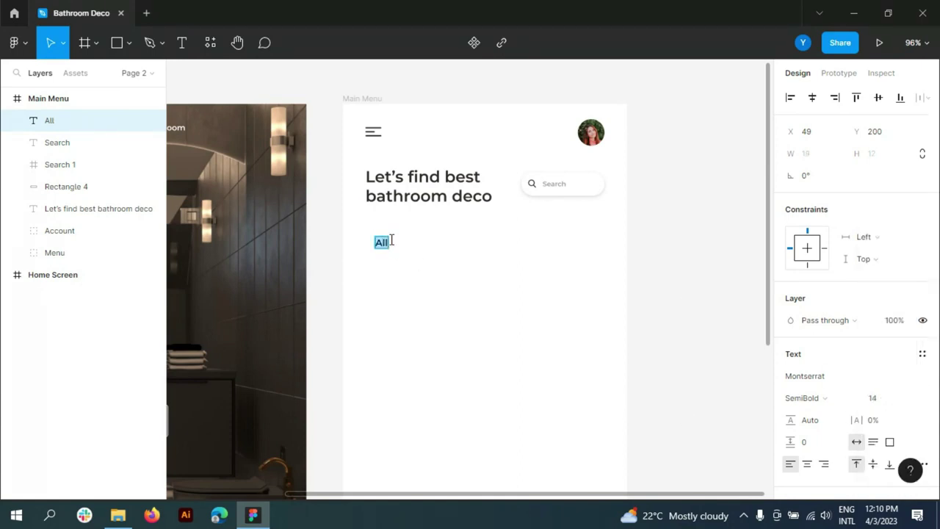
type("    Toi")
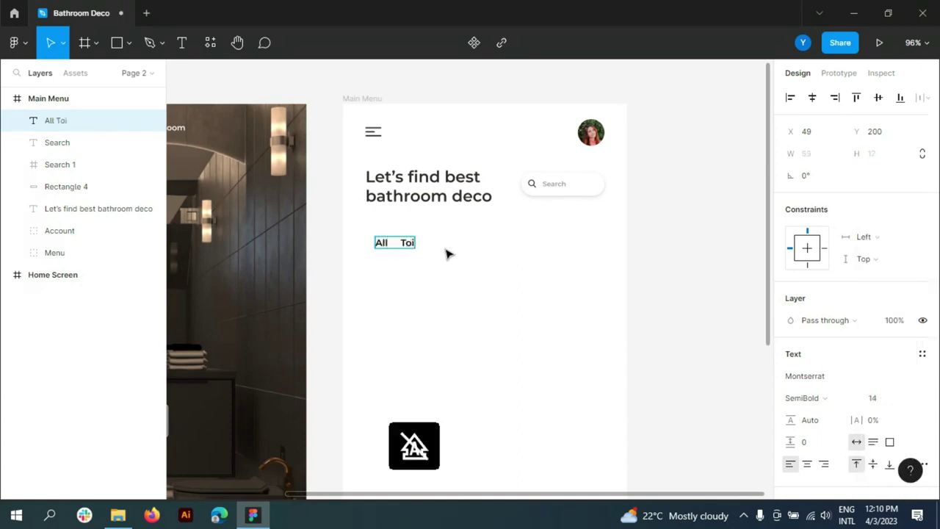
type("let")
type("Sink")
type("      M")
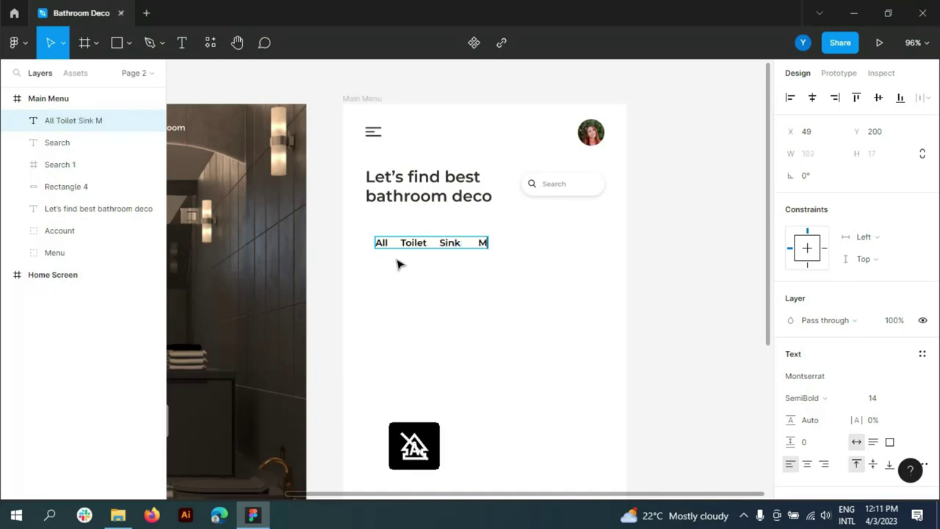
type("irror")
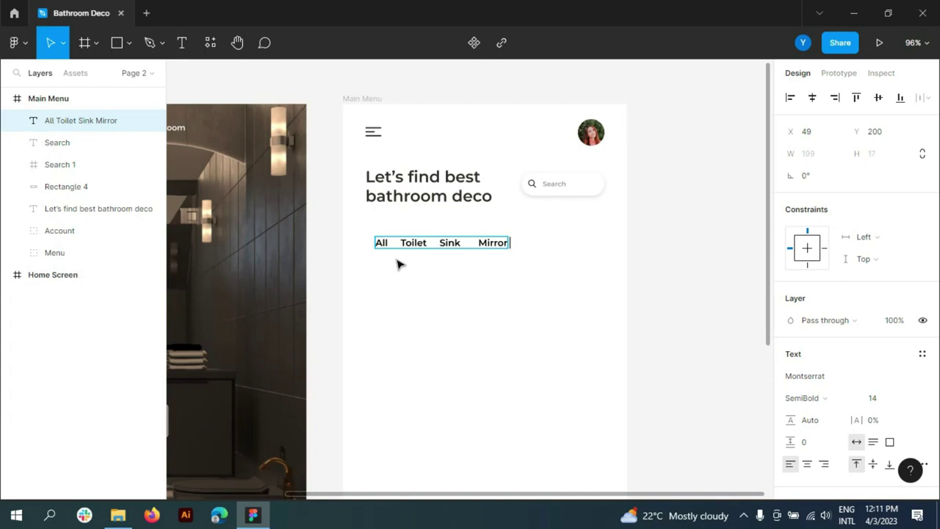
type("   More")
scroll(360, 241, "up", 3)
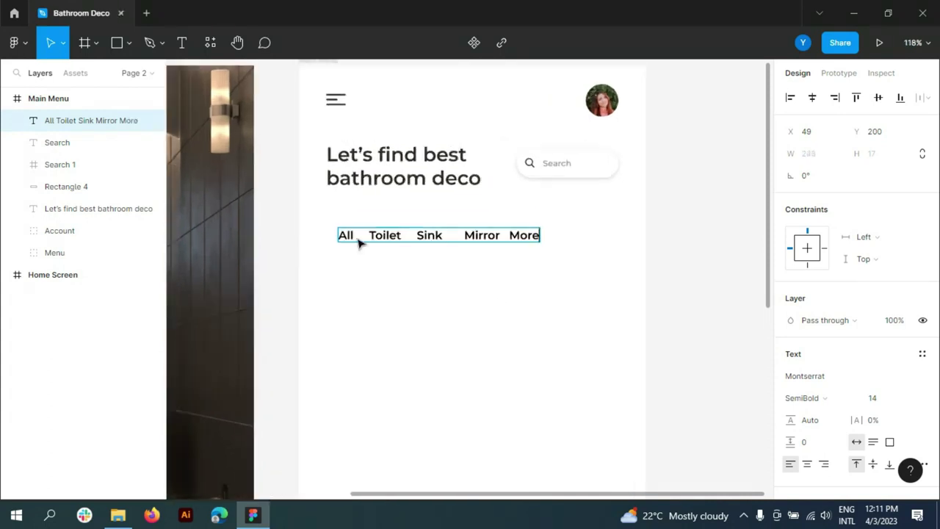
scroll(378, 245, "up", 1)
Show the Main Menu column grid and align the category row to its left column at size 16
left_click(56, 104)
left_click(900, 308)
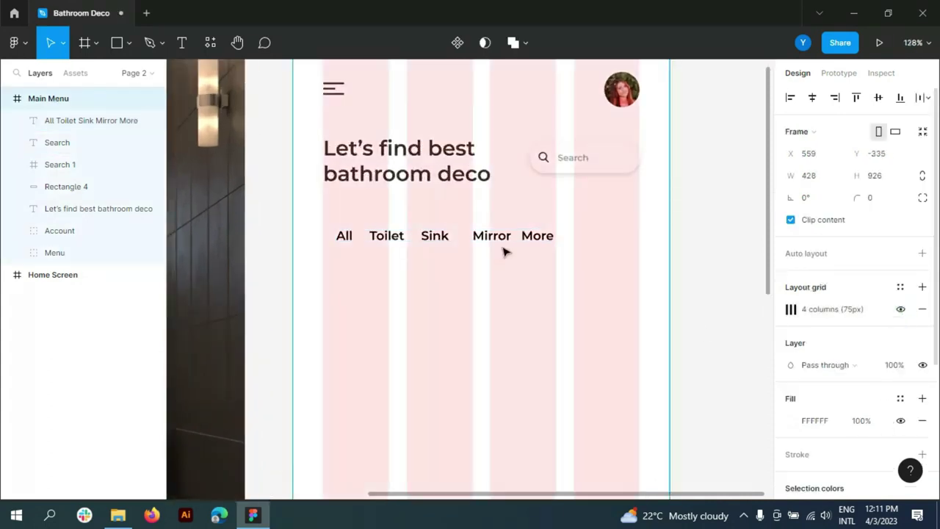
scroll(417, 233, "up", 1, "ctrl")
left_click(391, 237)
left_click_drag(391, 237, 380, 222)
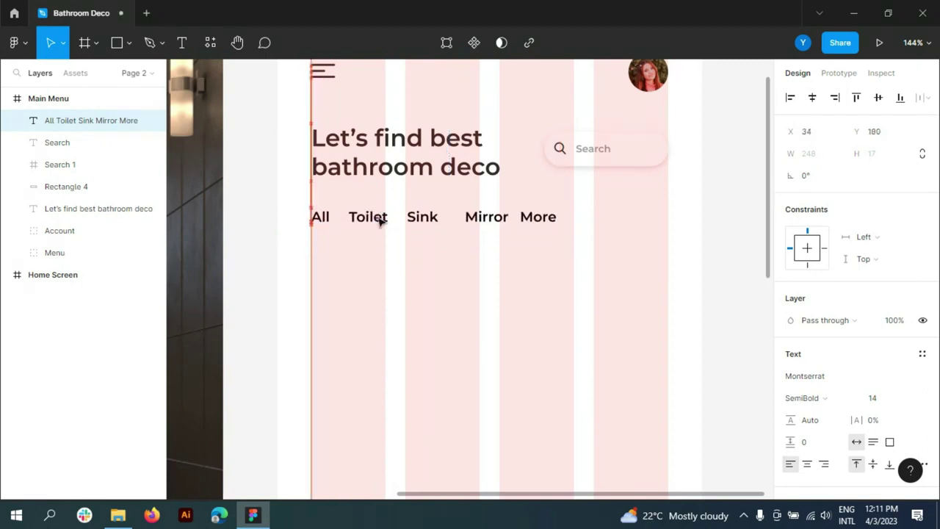
left_click(898, 398)
left_click(892, 331)
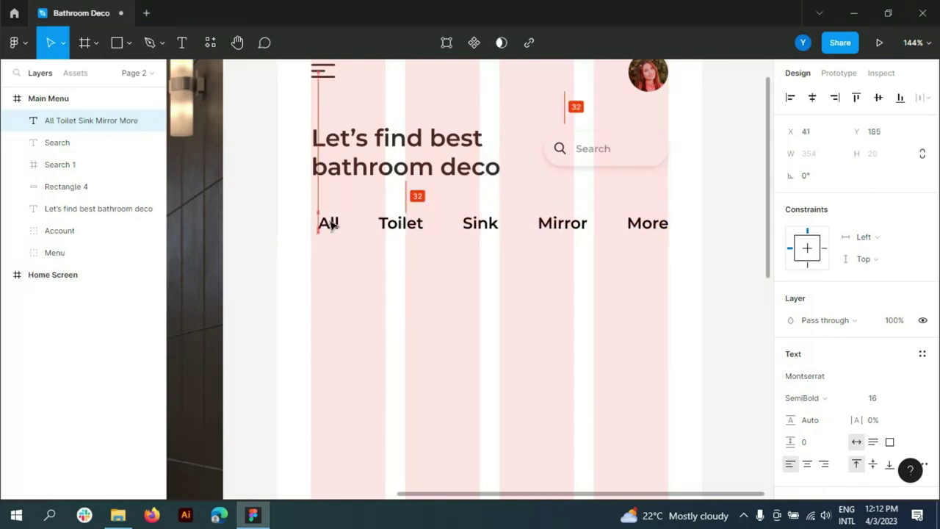
left_click_drag(329, 219, 395, 291)
Draw a radius-3, 30-high rectangle behind 'All', layered beneath the category text
key("r")
scroll(323, 209, "up", 5)
left_click(881, 174)
type("3")
key("Return")
left_click_drag(78, 130, 79, 164)
left_click(392, 272)
left_click(301, 284)
left_click_drag(301, 292, 297, 279)
left_click(874, 153)
type("30")
key("Return")
left_click(236, 229)
Nudge the rectangle up to centre it on All and fill it white FFFFFF
left_click(79, 141)
key("Up")
key("Up")
key("Up")
key("Up")
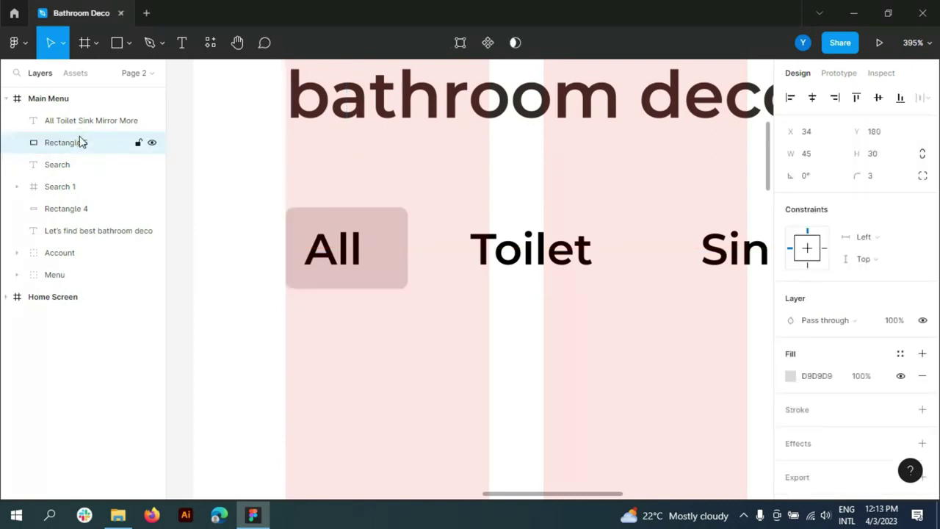
left_click(816, 376)
type("ffffff")
key("Return")
Give the All chip a drop shadow with offset 4 and blur 4, and shift the row slightly right
left_click(923, 443)
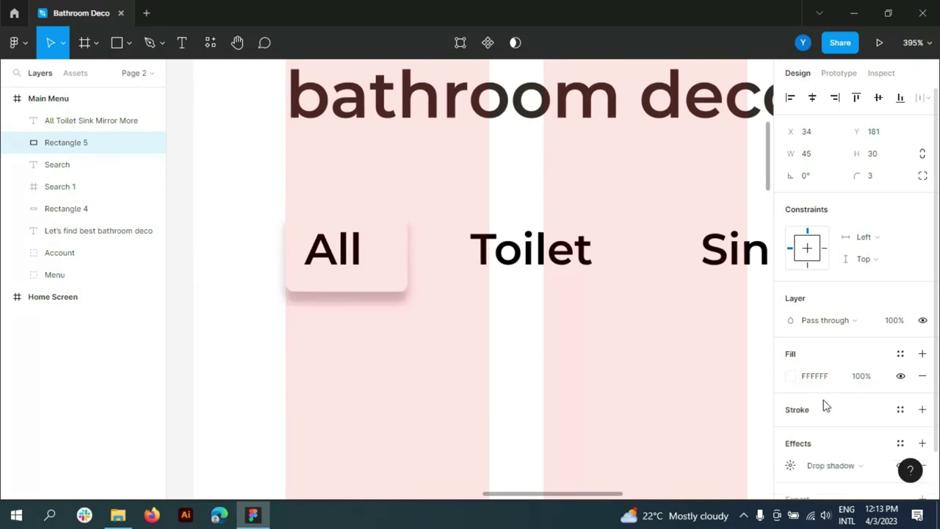
left_click(791, 414)
left_click(706, 477)
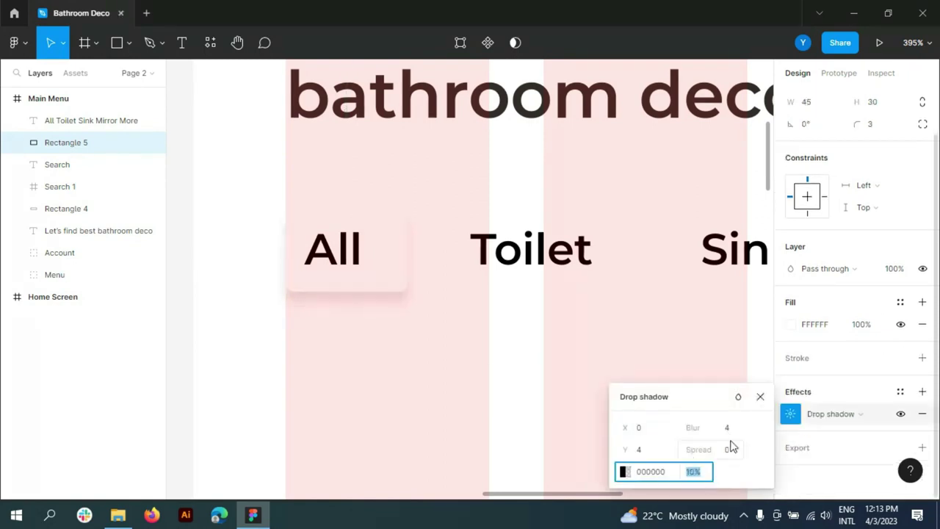
left_click(648, 451)
left_click(761, 396)
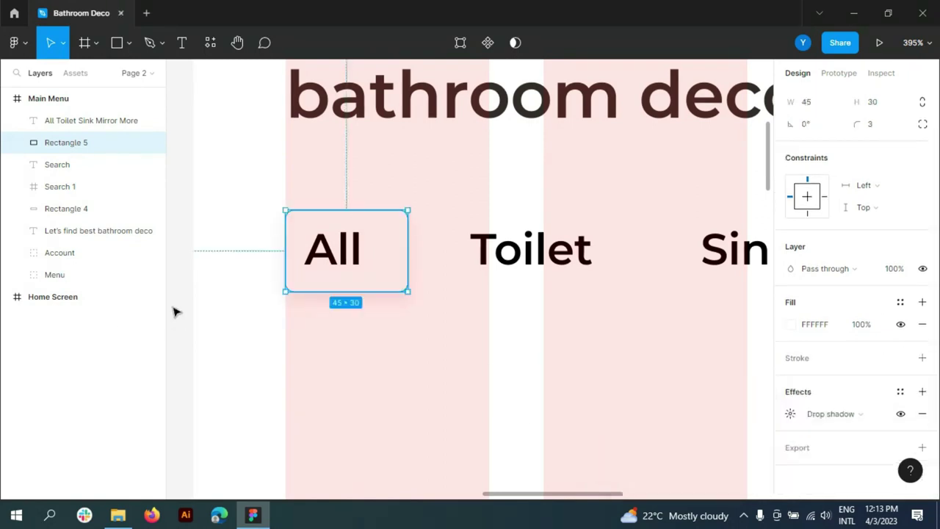
left_click(174, 310)
left_click_drag(335, 261, 343, 263)
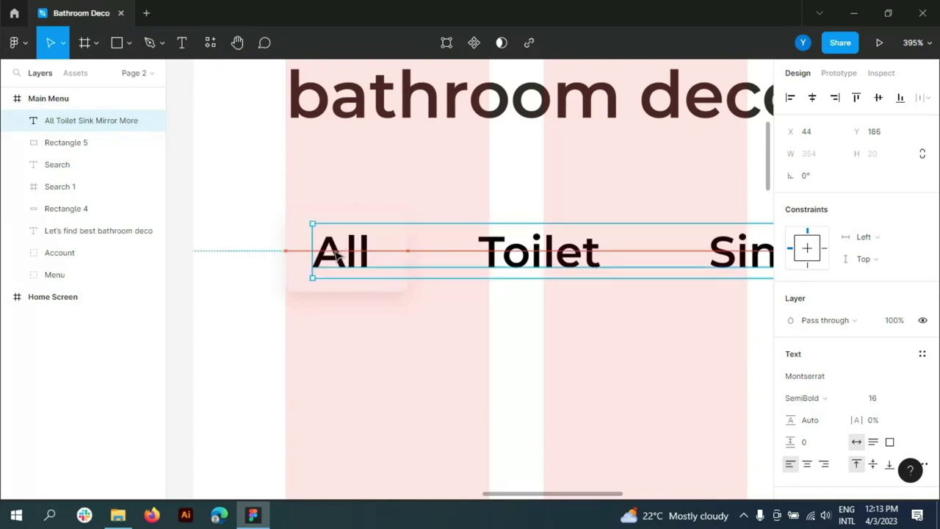
Hide the column grid, return the category labels to size 14 and nudge the row right
scroll(364, 258, "down", 2)
key("Escape")
left_click(900, 309)
scroll(304, 360, "down", 3)
scroll(433, 309, "up", 2)
scroll(445, 300, "down", 2)
scroll(445, 300, "up", 3)
left_click(550, 323)
left_click(903, 395)
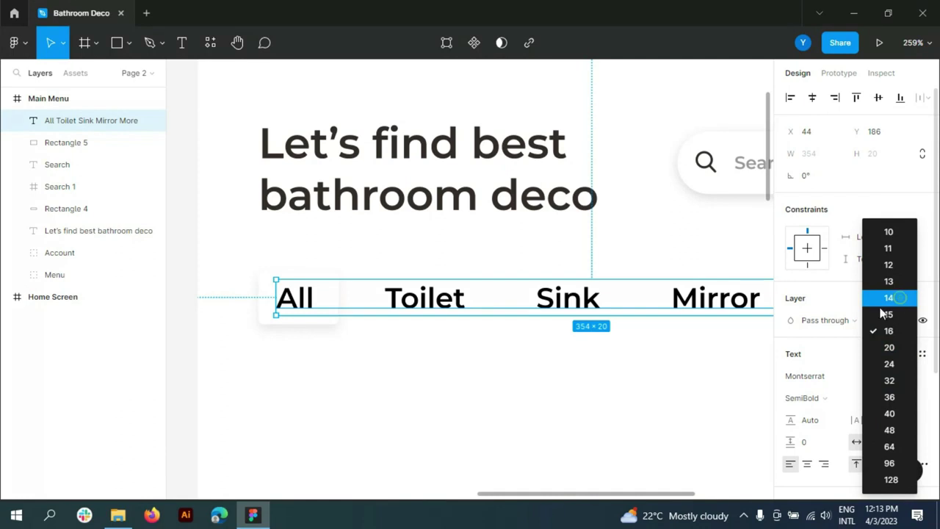
key("Escape")
scroll(297, 314, "up", 2)
scroll(297, 314, "up", 2)
key("Right")
key("Right")
key("Right")
Colour the Toilet, Sink and Mirror labels grey 989898, leaving All dark
key("Return")
scroll(852, 294, "down", 2)
left_click(791, 346)
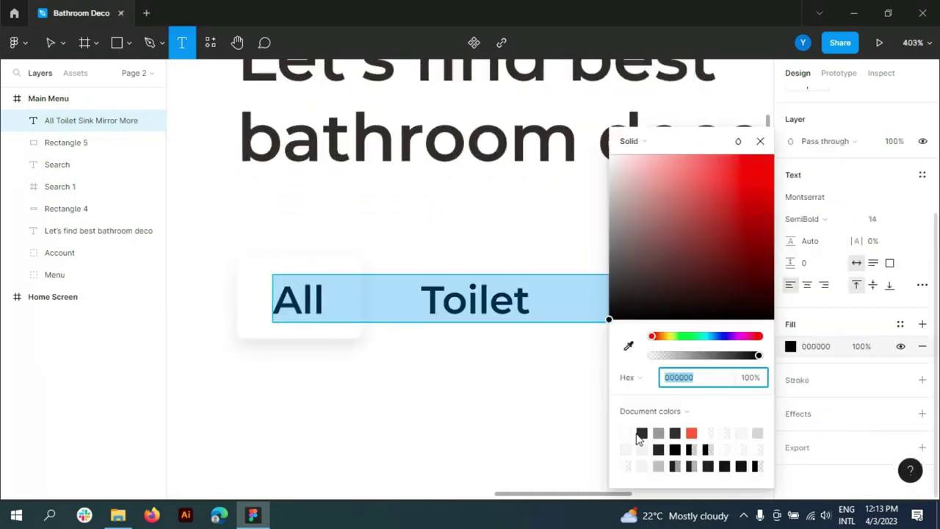
left_click(761, 141)
scroll(348, 325, "down", 3)
scroll(365, 311, "down", 3)
left_click(449, 312)
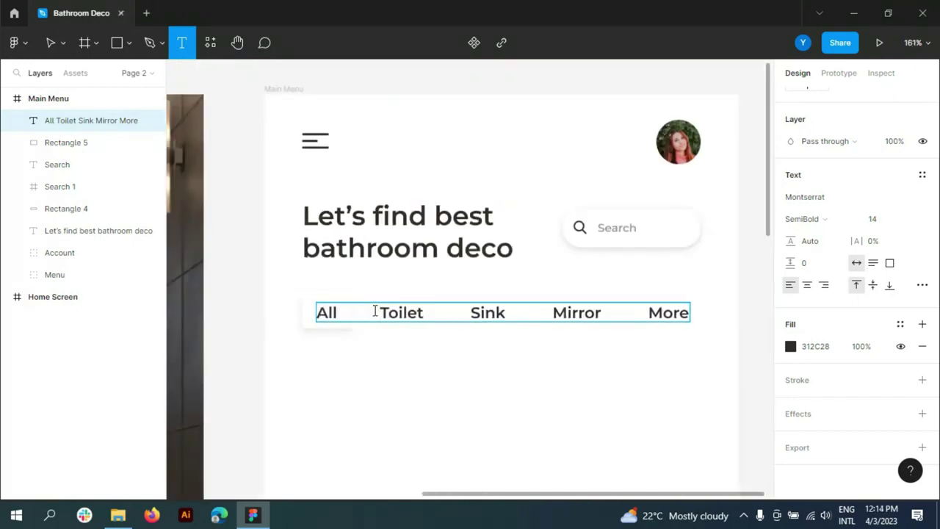
left_click_drag(385, 312, 609, 313)
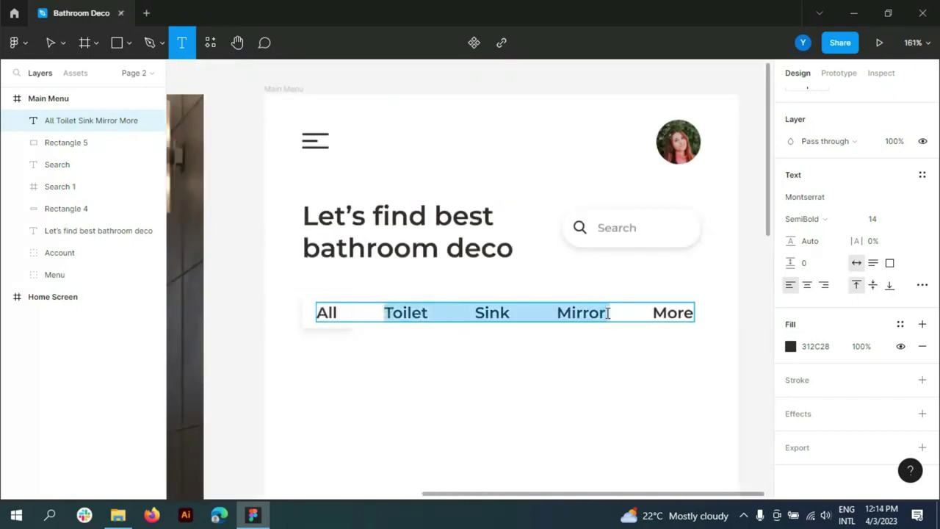
left_click(790, 346)
left_click(663, 430)
left_click(719, 342)
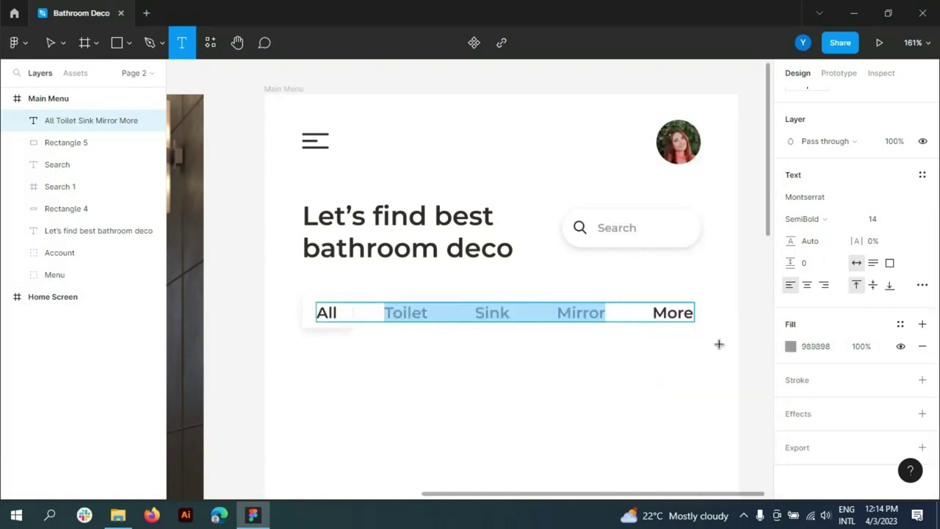
Set the All chip's drop shadow to offset 3, blur 7 and 15% opacity
left_click(790, 415)
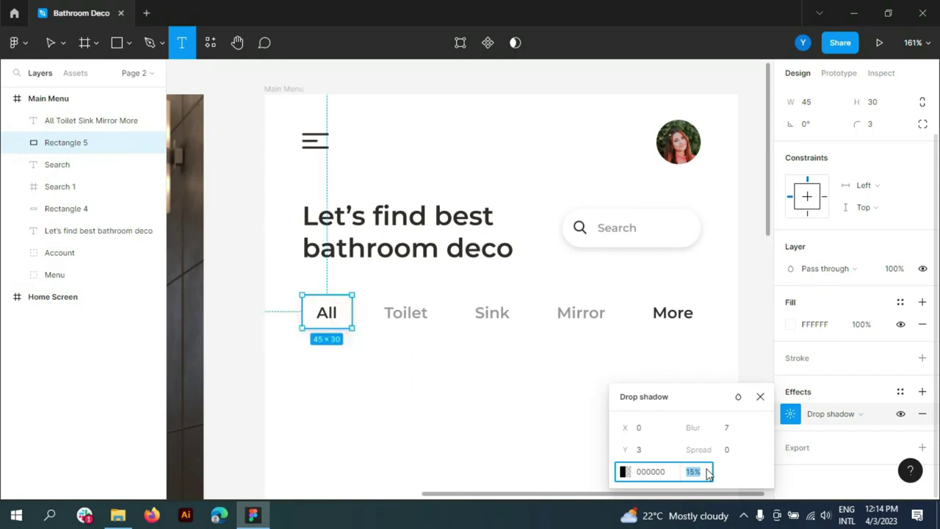
left_click(762, 398)
left_click(754, 359)
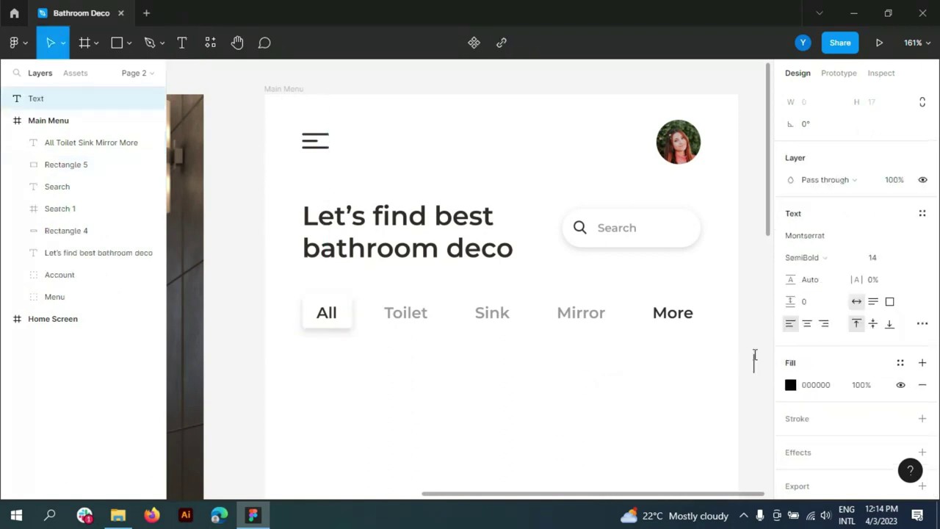
Group the Search text, Search 1 and Rectangle 4 layers into one group named Search
left_click(757, 342)
scroll(445, 260, "down", 3)
scroll(552, 273, "down", 2)
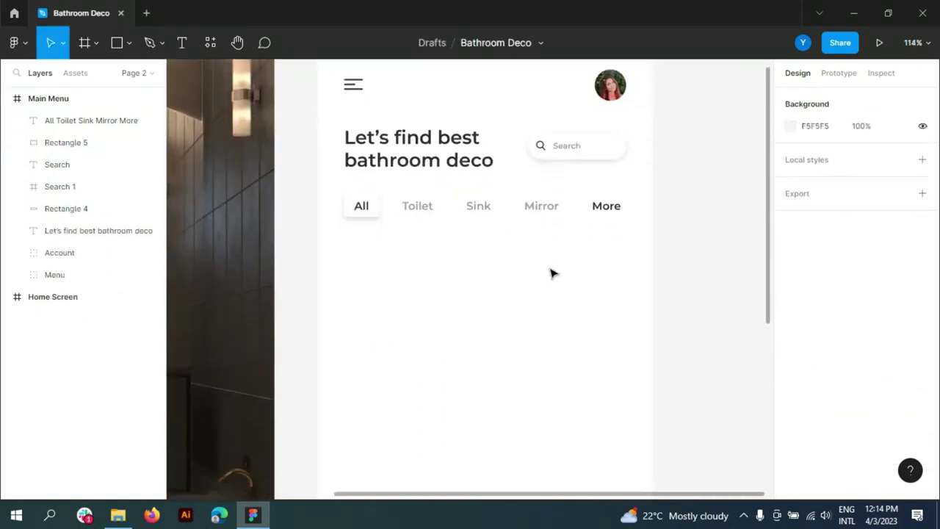
left_click(83, 163)
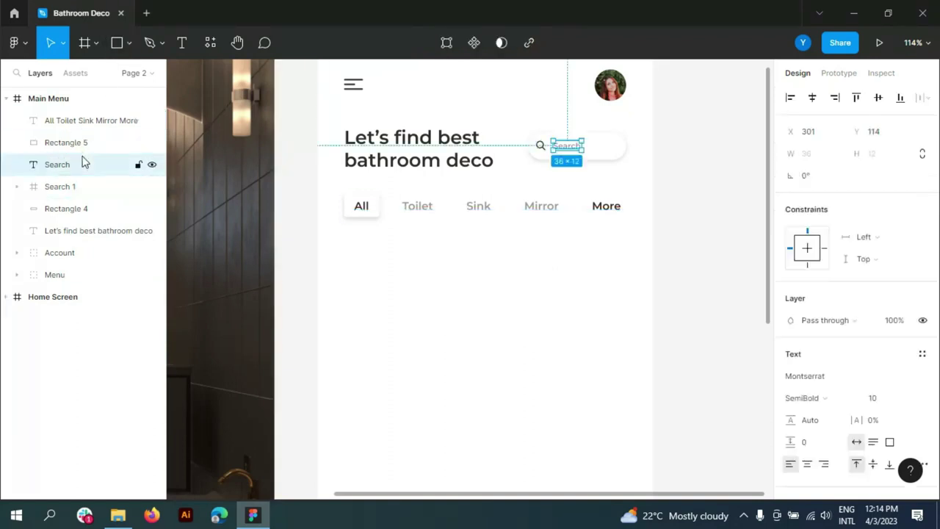
left_click(84, 207, "shift")
key("ctrl+g")
left_click(17, 164)
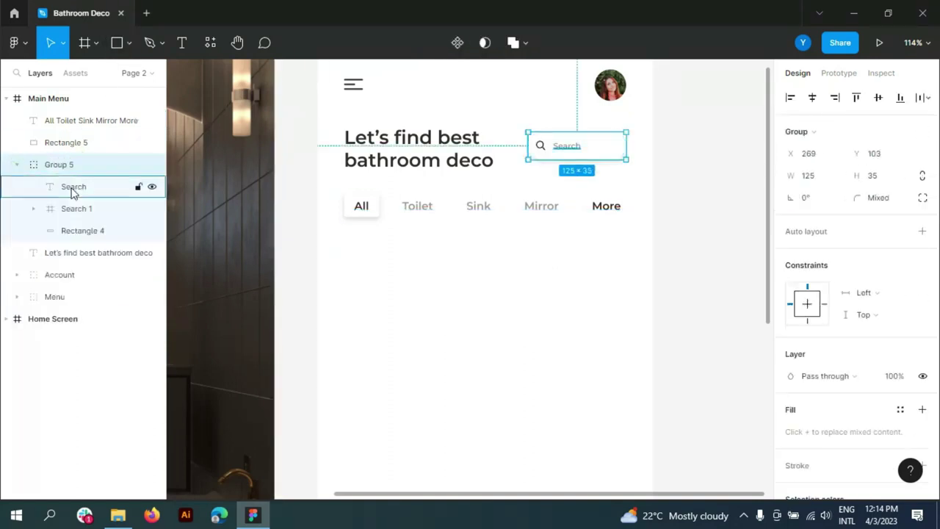
double_click(73, 188)
double_click(58, 164)
type("Search")
left_click(16, 165)
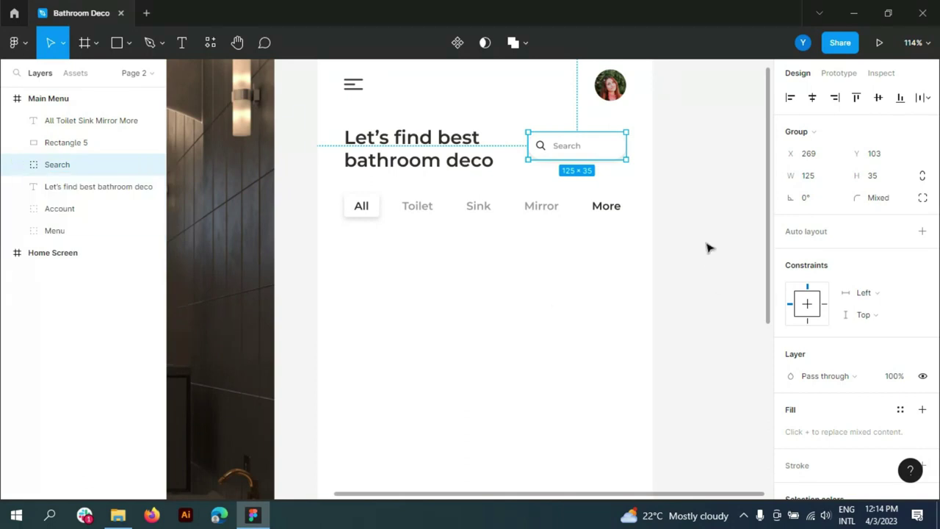
Draw a 348×117 grey D9D9D9 rectangle below the category tabs
left_click(707, 248)
left_click(117, 43)
left_click_drag(351, 243, 621, 334)
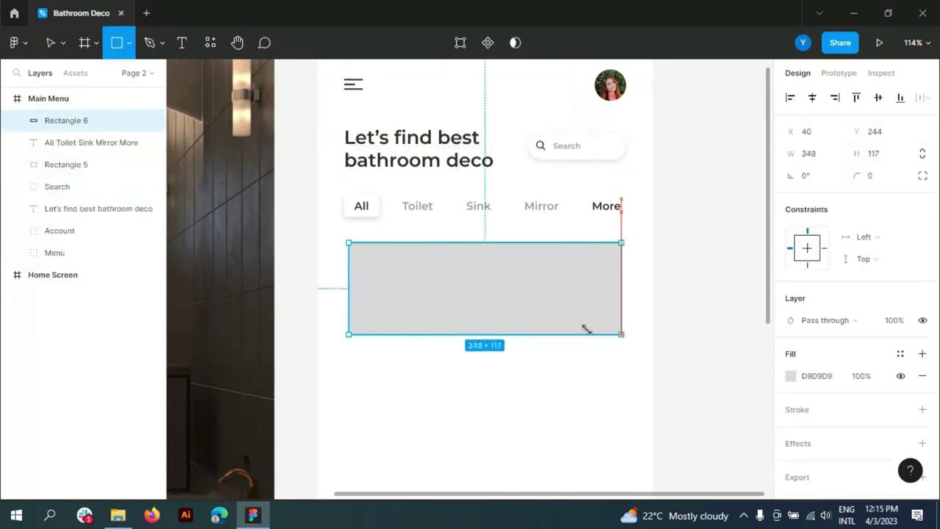
Stretch the rectangle to the grid's 360 width, make it 170 high with radius-20 corners
key("Escape")
left_click(900, 309)
left_click(404, 279)
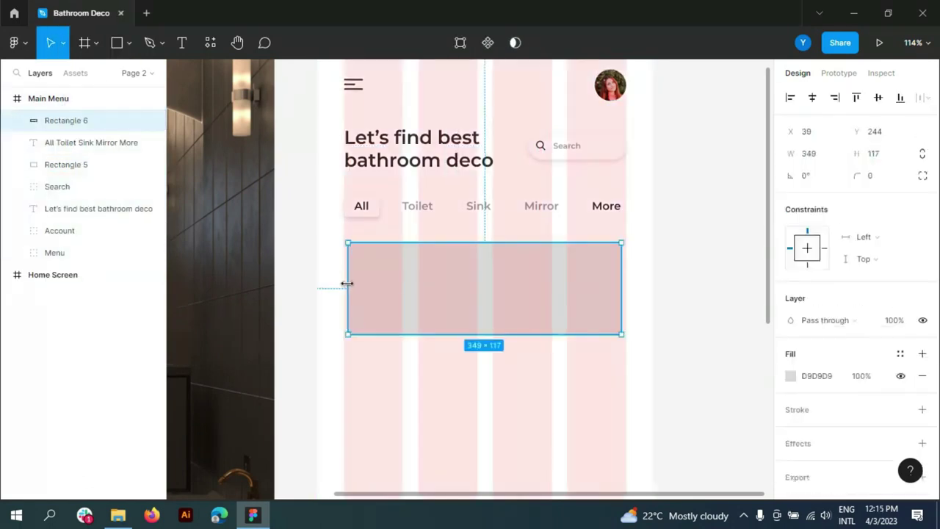
left_click_drag(349, 281, 344, 281)
left_click_drag(621, 275, 626, 275)
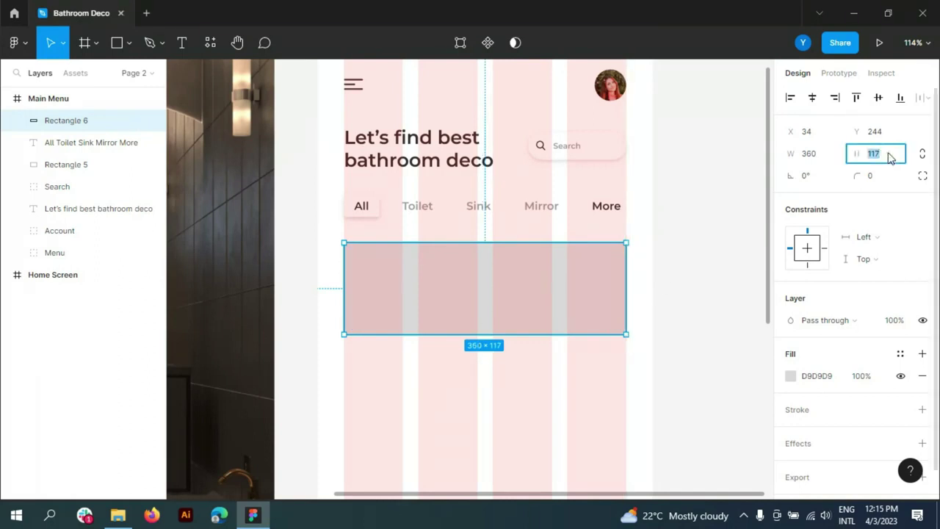
scroll(621, 293, "down", 5)
scroll(621, 294, "down", 3, "ctrl")
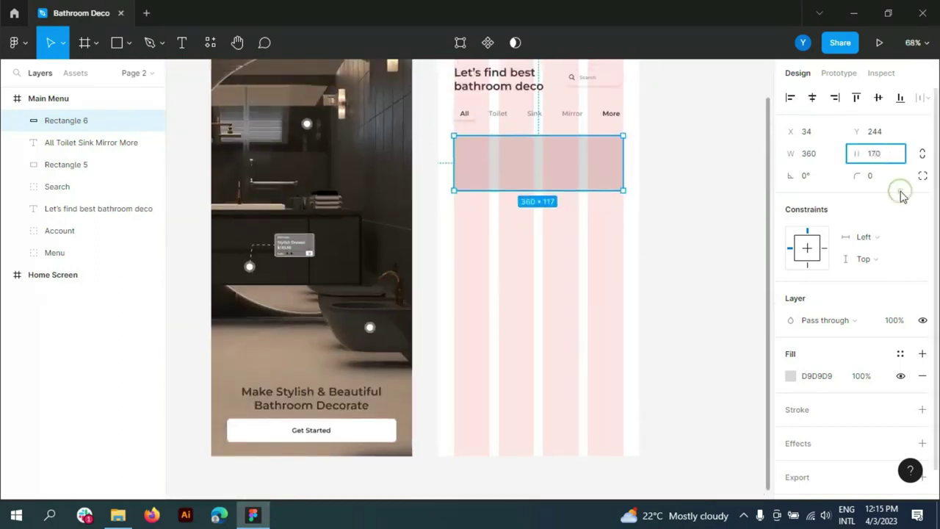
key("Return")
scroll(593, 135, "up", 2, "ctrl")
scroll(645, 147, "up", 4, "ctrl")
left_click_drag(644, 147, 633, 168)
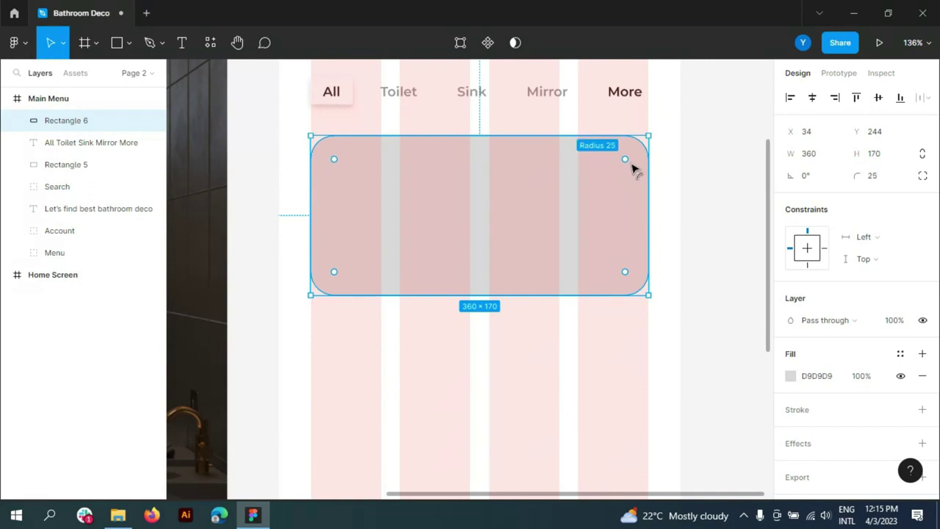
Fill the card light grey F1F1F1 and hide the layout grid
left_click(716, 166)
left_click(632, 220)
left_click(790, 375)
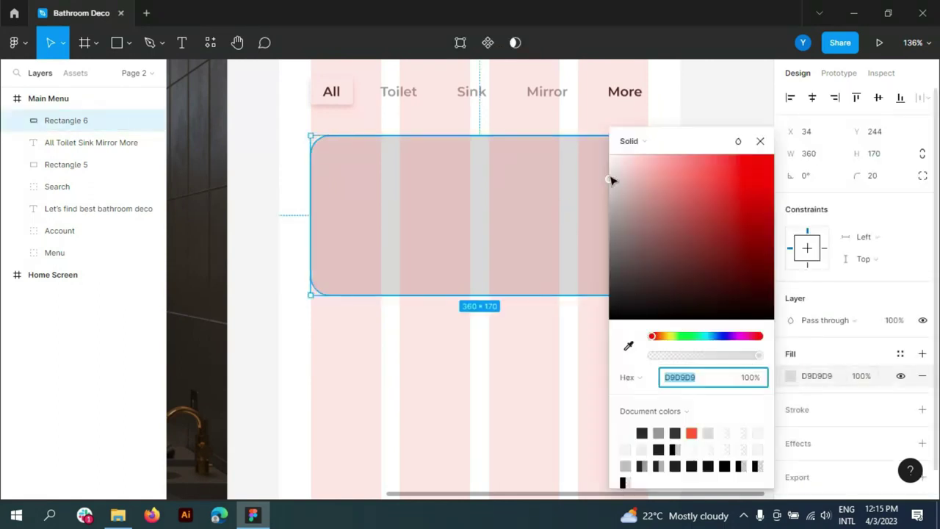
left_click_drag(612, 180, 609, 171)
key("Escape")
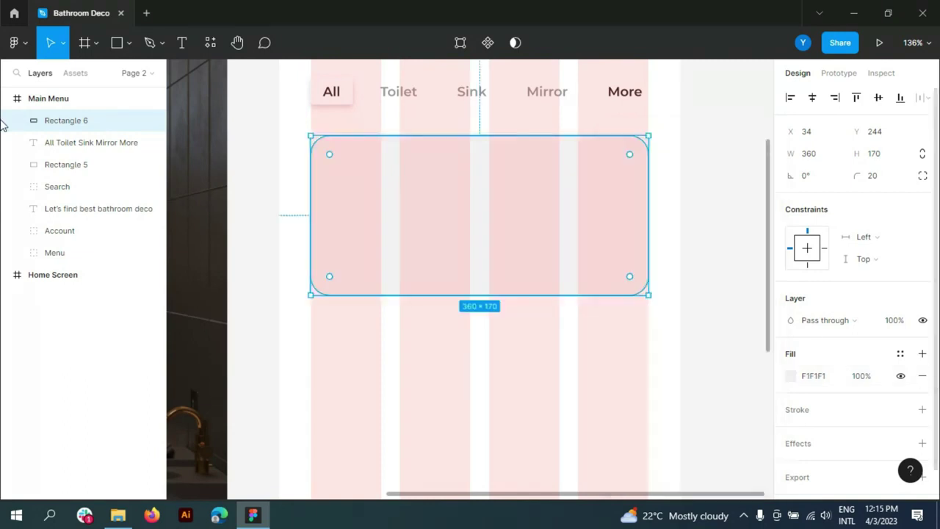
key("Escape")
left_click(900, 309)
scroll(704, 369, "down", 4, "ctrl")
Drag the Cabinet Sink image in from File Explorer and size it 120×147 at the card's left
scroll(704, 369, "up", 2, "ctrl")
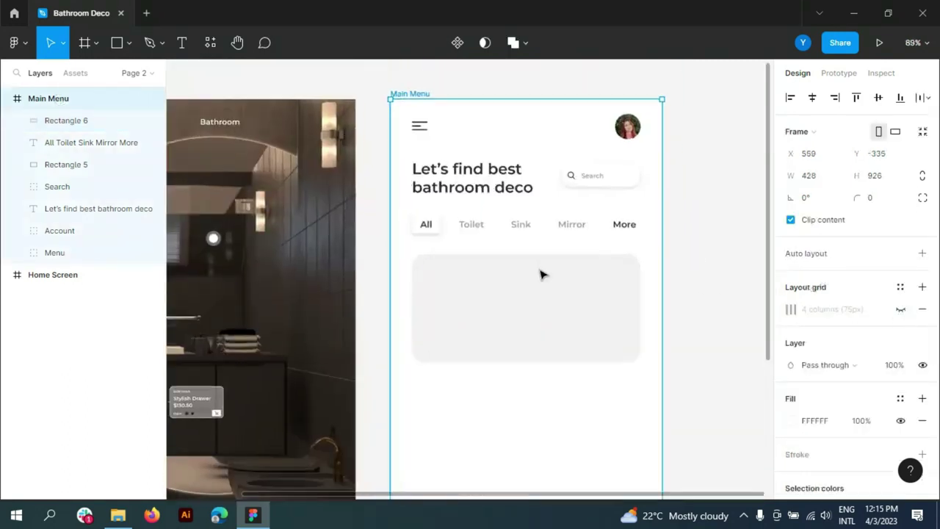
scroll(542, 272, "up", 3, "ctrl")
key("alt+Tab")
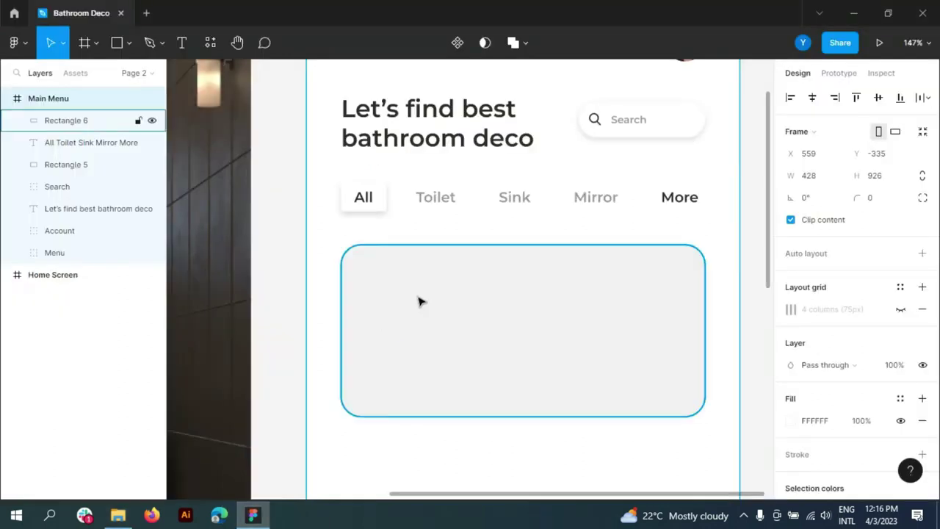
left_click_drag(298, 103, 428, 302)
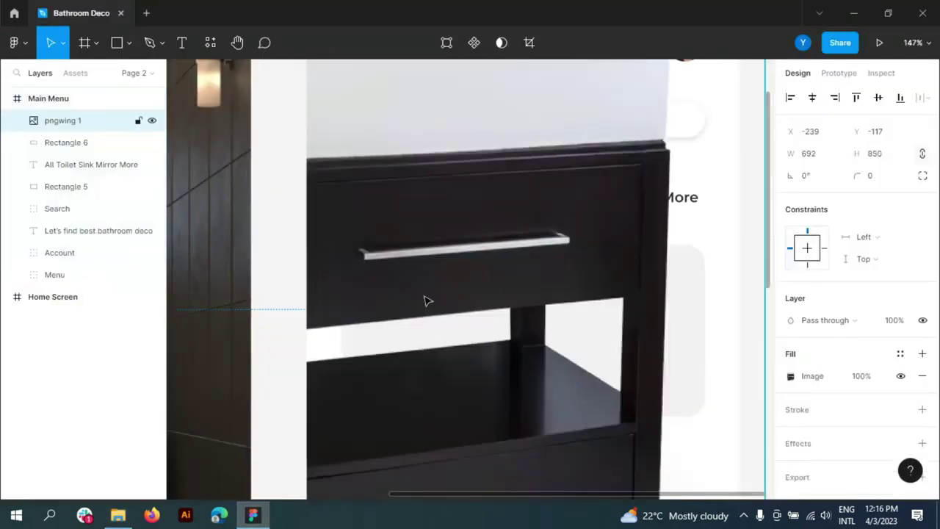
scroll(428, 301, "down", 5)
mouse_move(343, 404)
left_mouse_down()
mouse_move(480, 244)
mouse_move(441, 350)
left_mouse_up()
scroll(440, 346, "up", 5)
left_click_drag(512, 205, 479, 246)
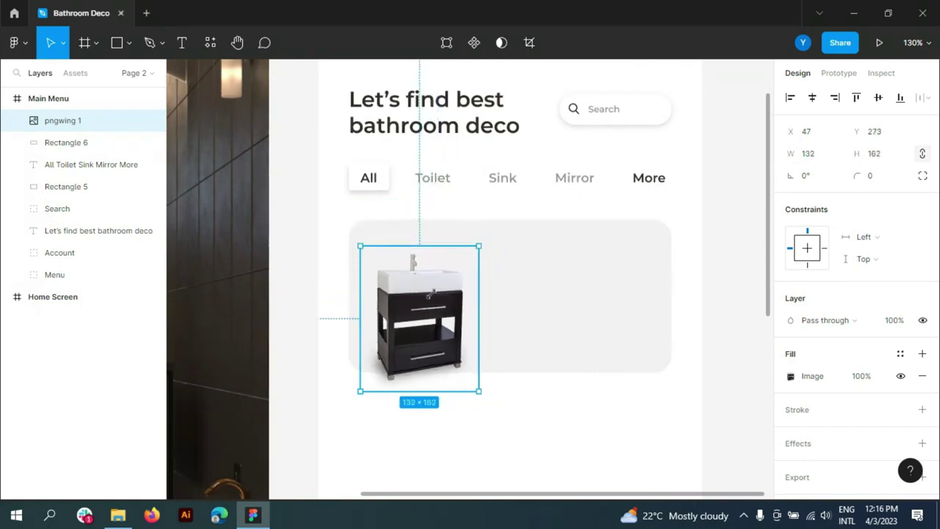
left_click_drag(431, 294, 429, 272)
left_click_drag(358, 225, 363, 232)
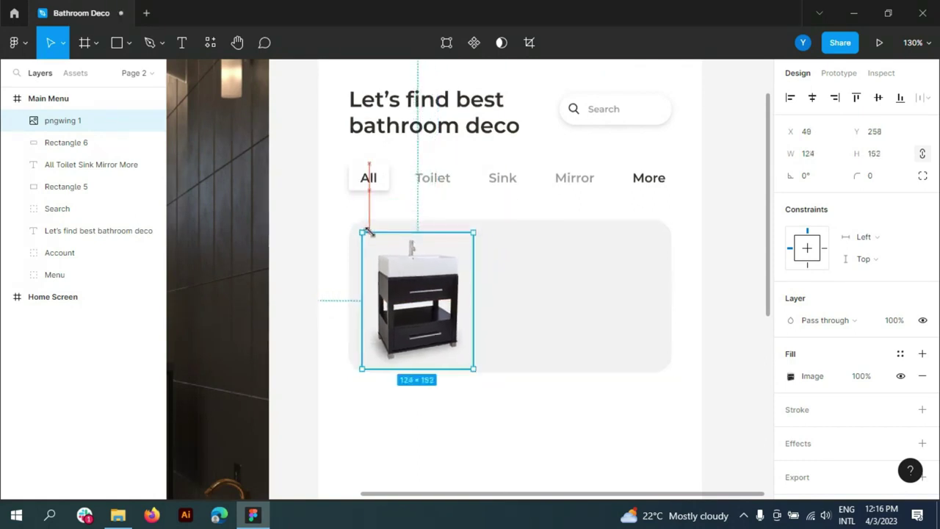
left_click_drag(417, 302, 407, 295)
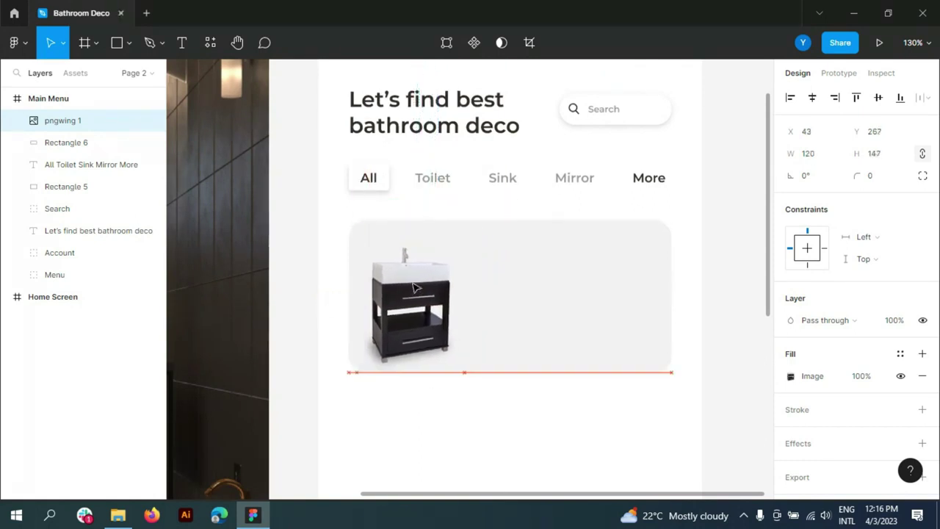
left_click(181, 43)
Type the 'Cabinet Sink' title at size 16 SemiBold and place it beside the photo
scroll(492, 243, "up", 5)
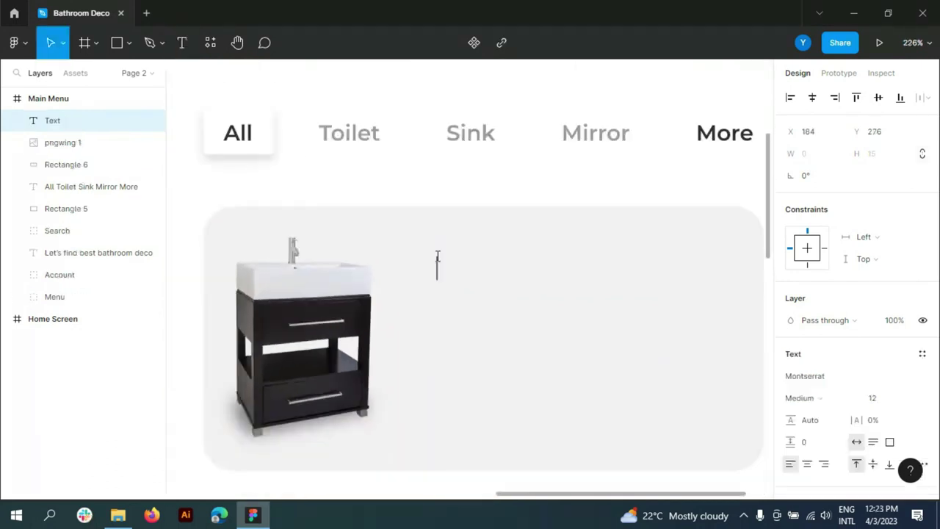
type("Cabinet")
key("ctrl+a")
scroll(852, 294, "down", 3)
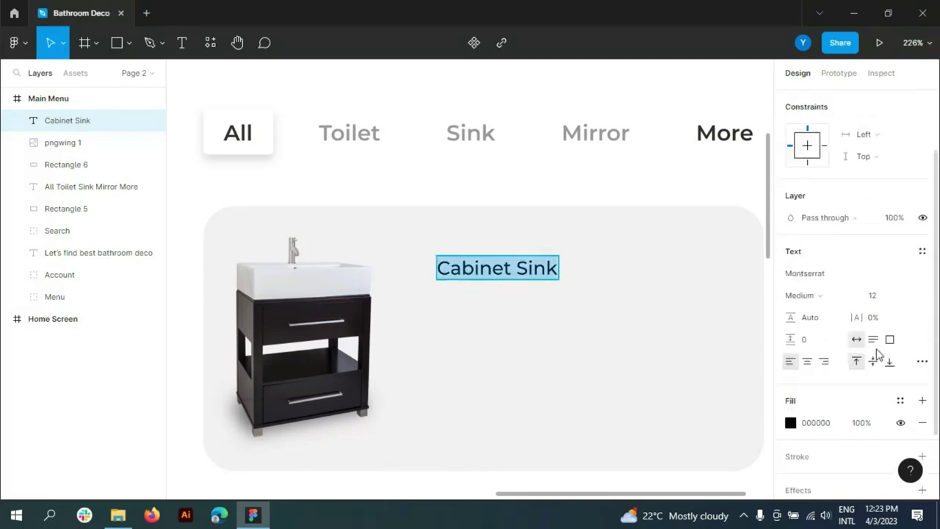
left_click(790, 387)
left_click(892, 274)
left_click(905, 261)
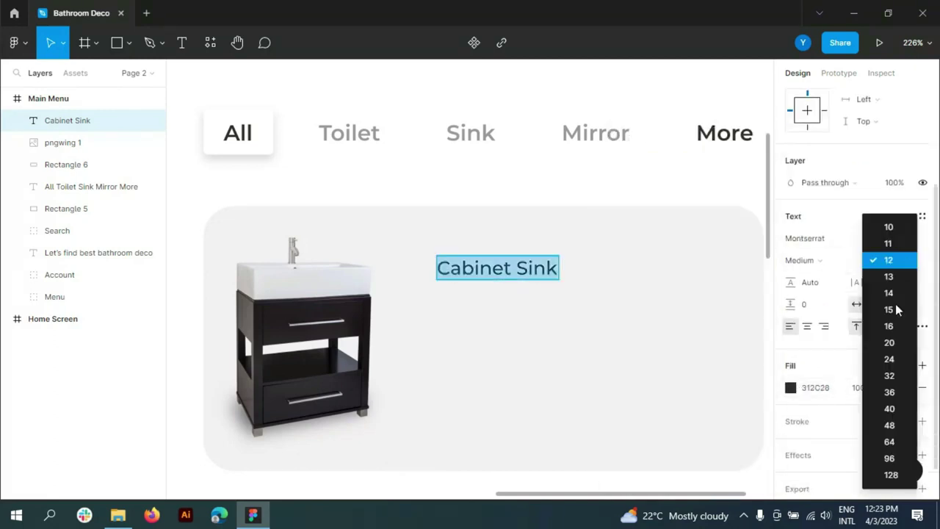
left_click(889, 327)
left_click(816, 260)
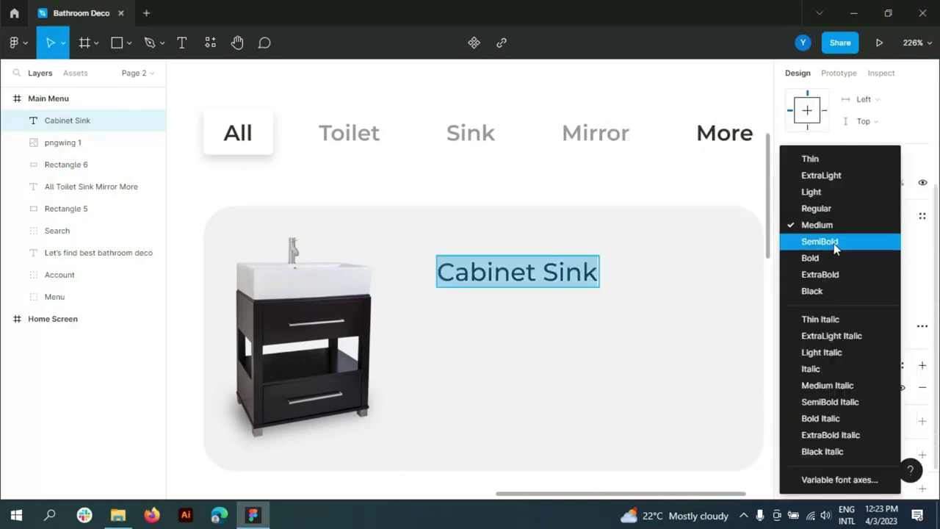
left_click(835, 241)
mouse_move(506, 277)
left_mouse_down()
mouse_move(468, 270)
mouse_move(478, 441)
left_mouse_up()
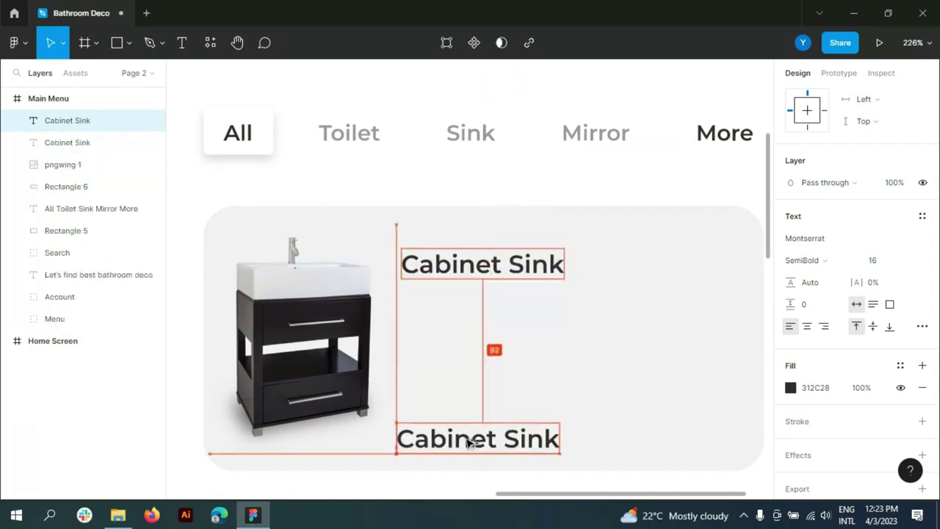
Turn the duplicated title into the $130.50 price and start a 'New Style of' description line
key("Return")
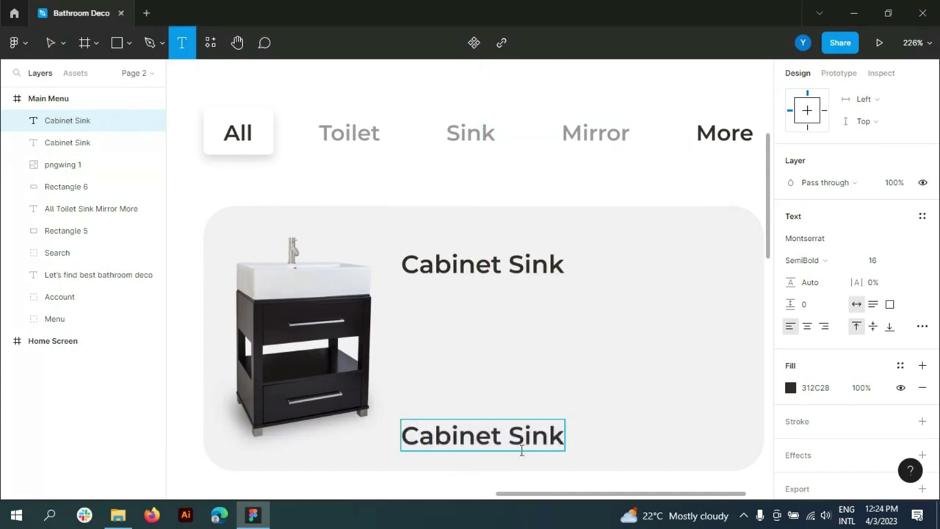
type("C")
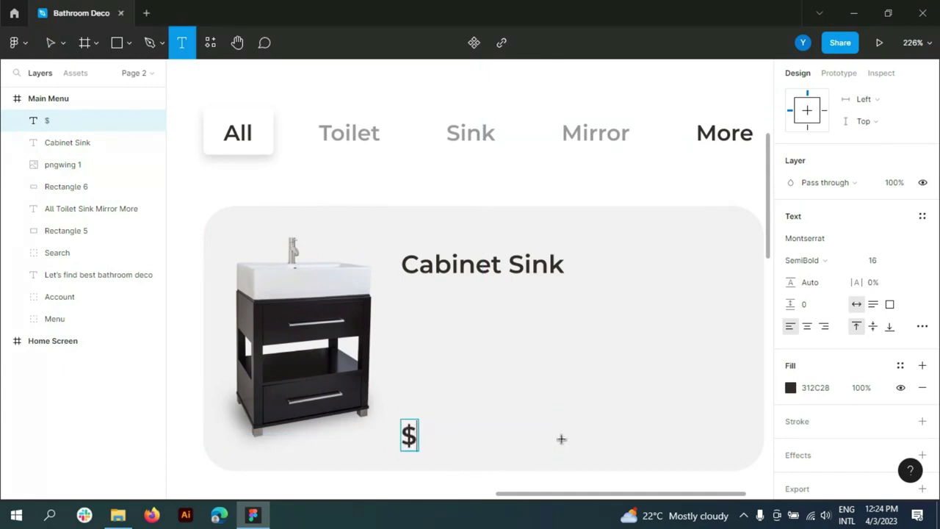
left_click(420, 304)
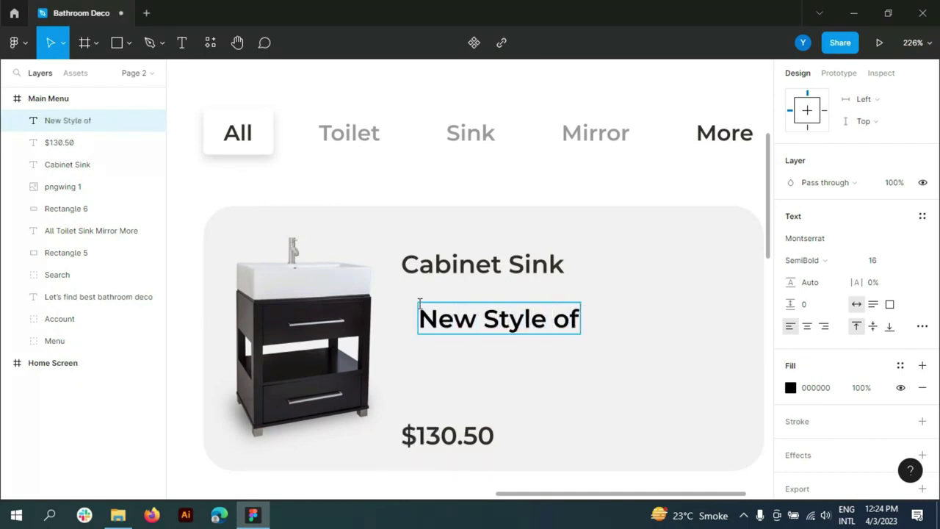
Finish typing the description through 'Home & Office', wrapped onto two lines at size 12
type("Cabinet S")
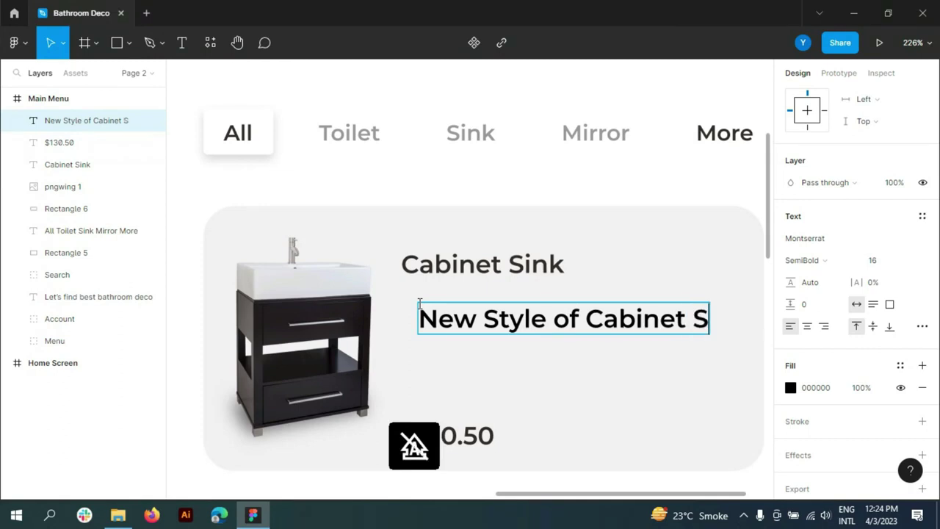
key("ctrl+a")
left_click(915, 261)
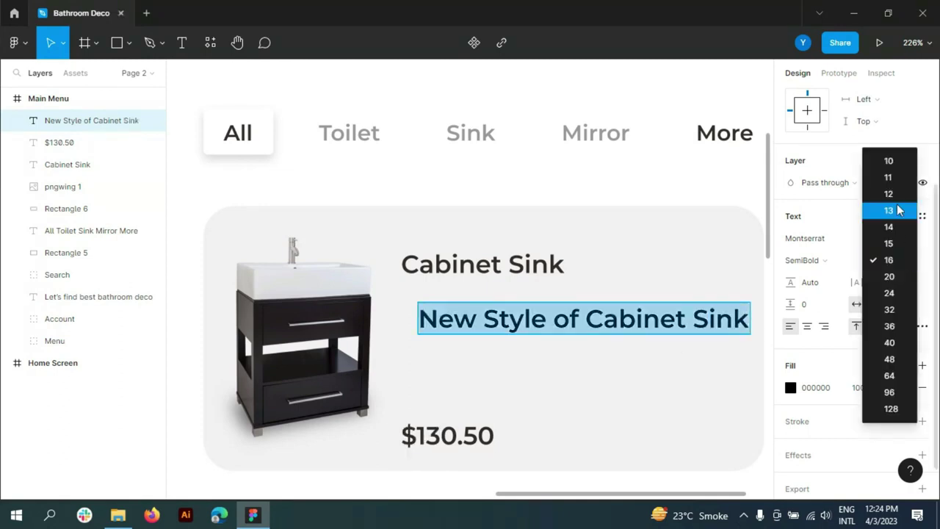
left_click(891, 192)
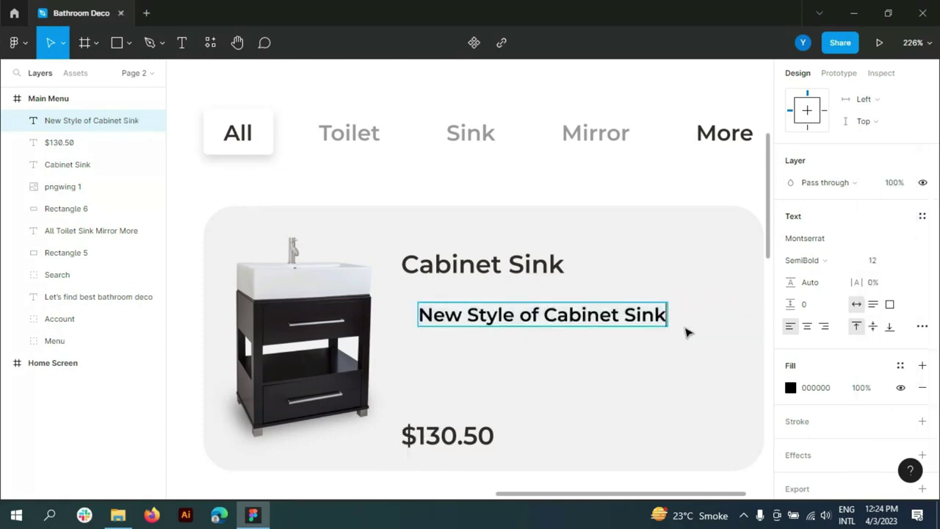
type("for your")
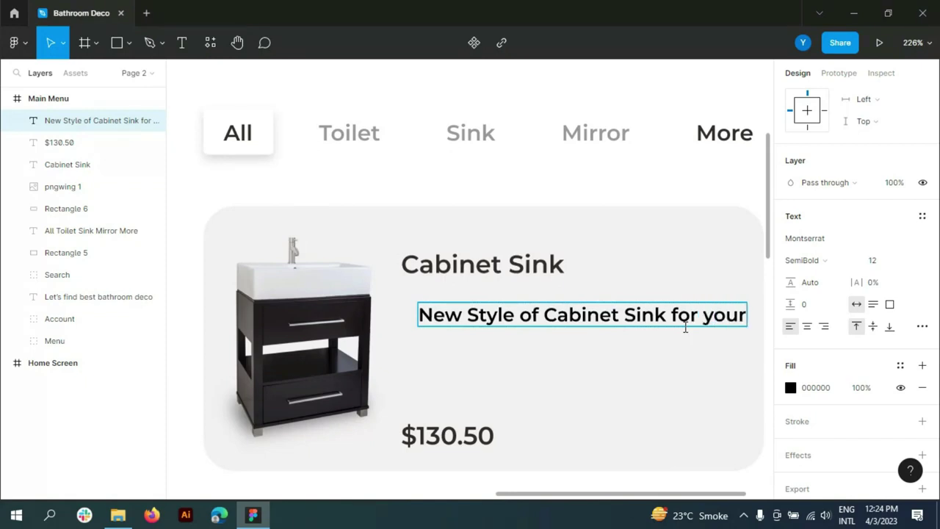
key("t")
key("Return")
left_click(704, 314)
key("Return")
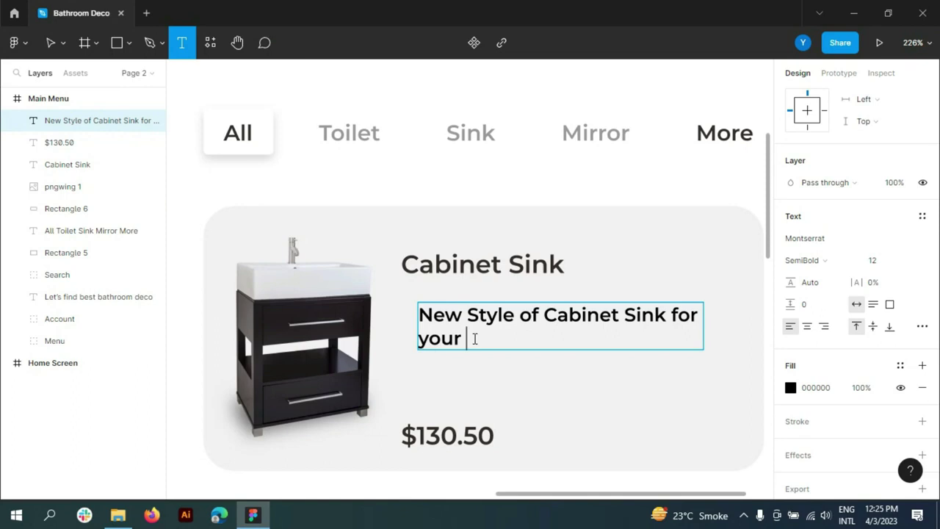
type("Home $")
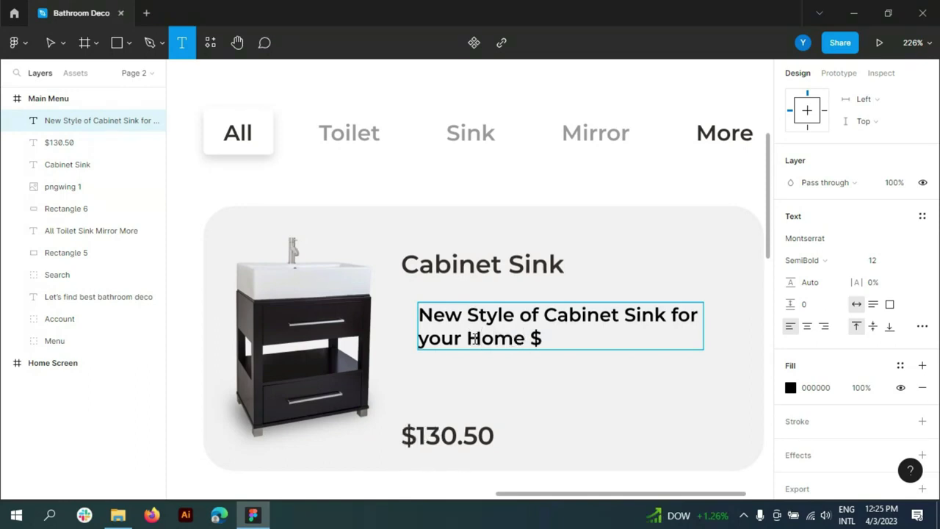
key("BackSpace")
type("& Off")
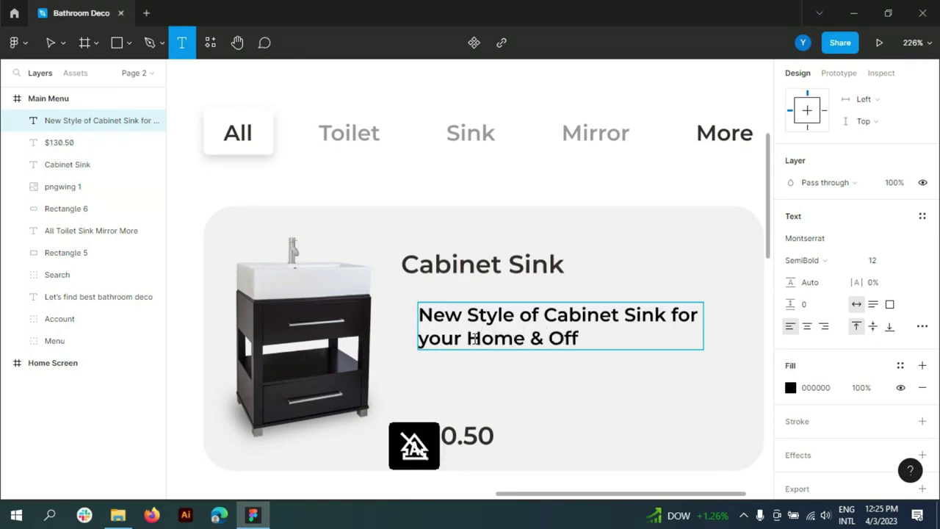
type("ice...")
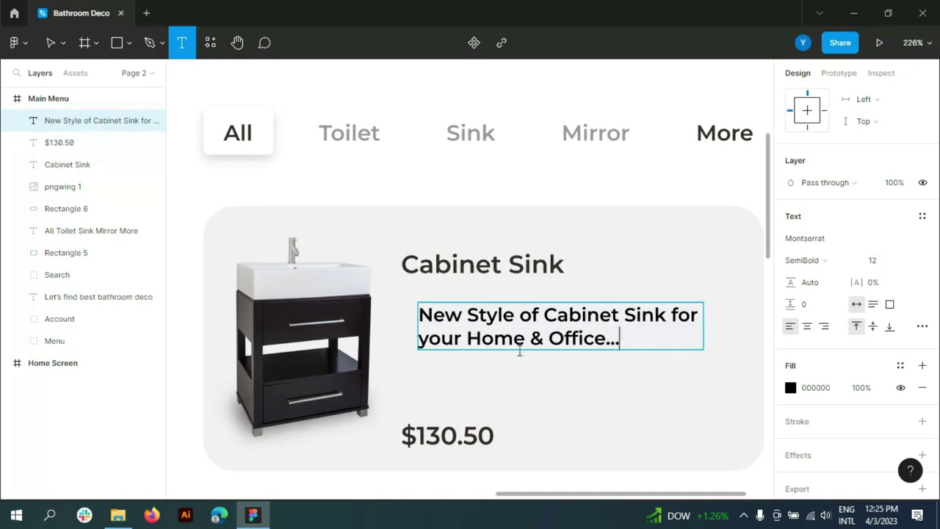
Style the whole description grey 989898, Medium weight, size 10
key("ctrl+a")
left_click(791, 387)
left_click(693, 430)
left_click(759, 142)
left_click(823, 260)
left_click(816, 225)
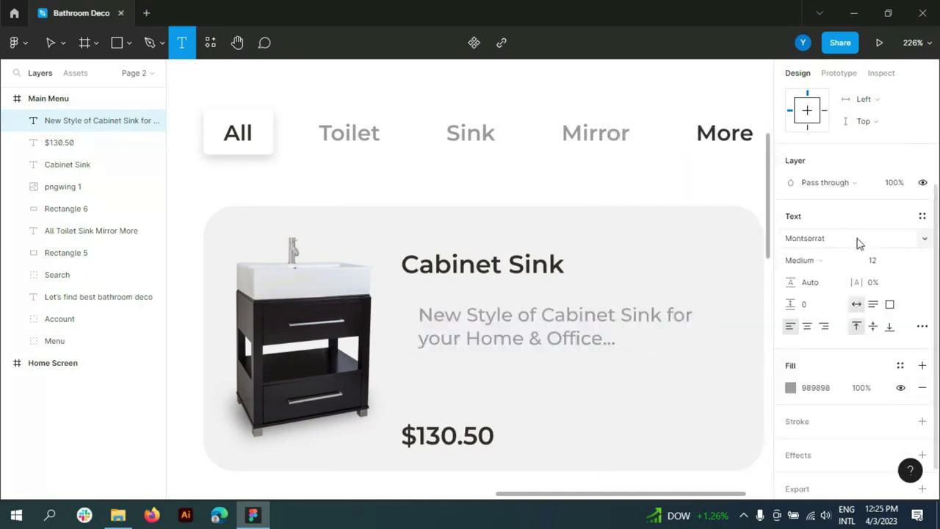
left_click(881, 260)
type("10")
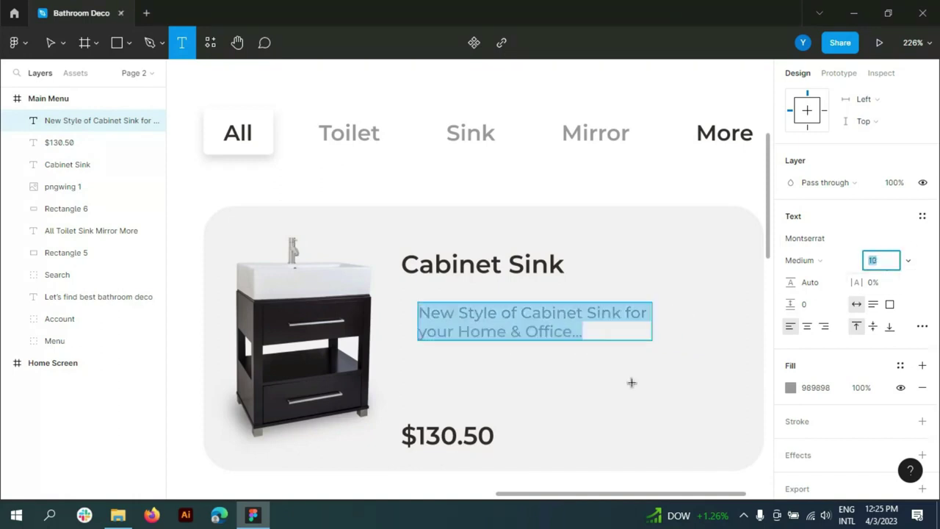
Align the description under the Cabinet Sink title's left edge and fit its text box
left_click_drag(462, 316, 445, 311)
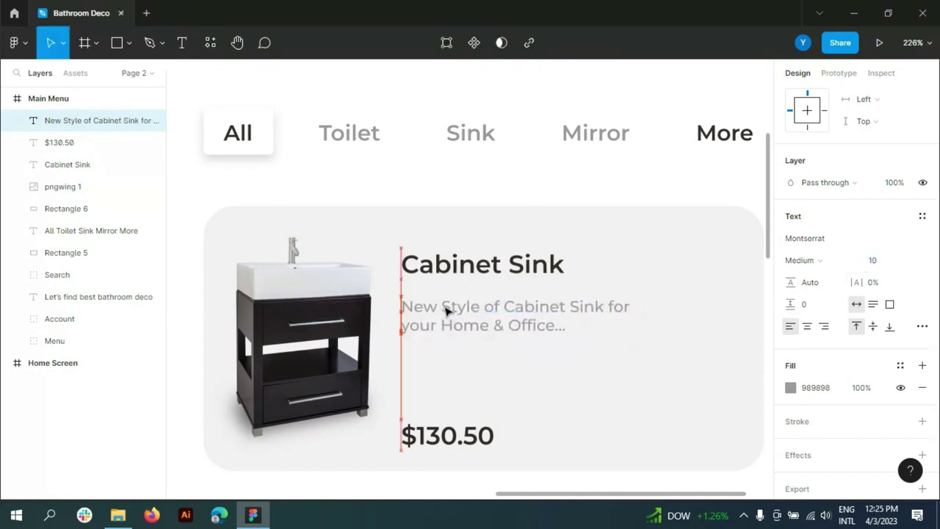
double_click(635, 316)
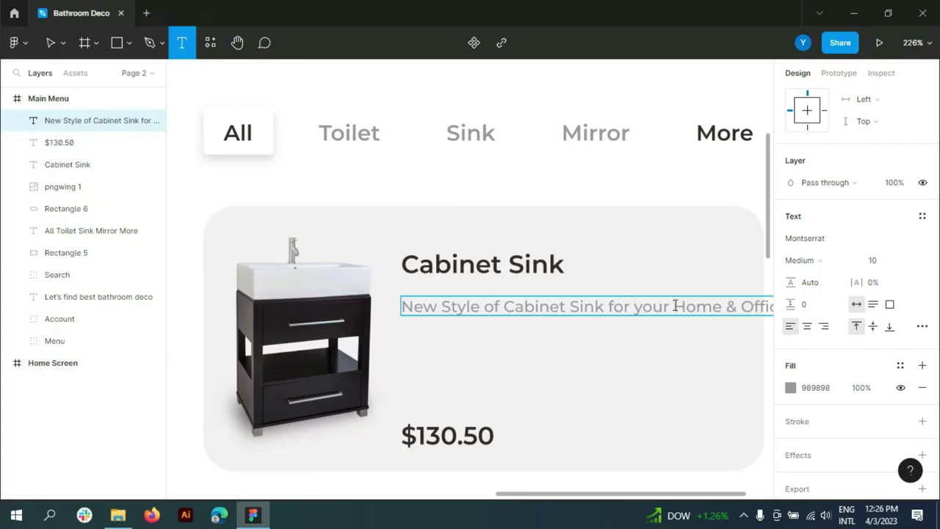
key("ctrl+z")
key("Escape")
left_click(581, 407)
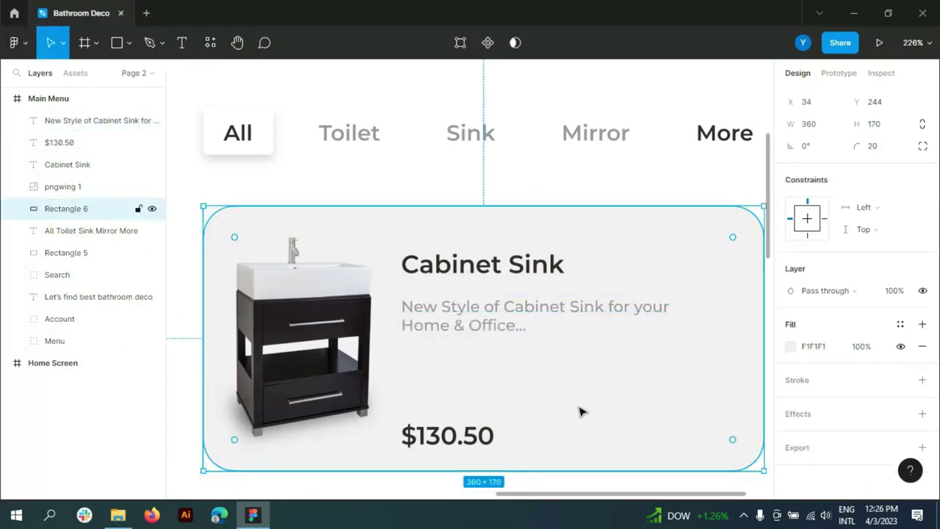
Rearrange the Cabinet Sink title, description and price spacing within the card
left_click_drag(458, 439, 458, 434)
left_click(500, 309)
left_click_drag(500, 309, 499, 332)
left_click_drag(494, 276, 493, 302)
left_click_drag(438, 446, 466, 433)
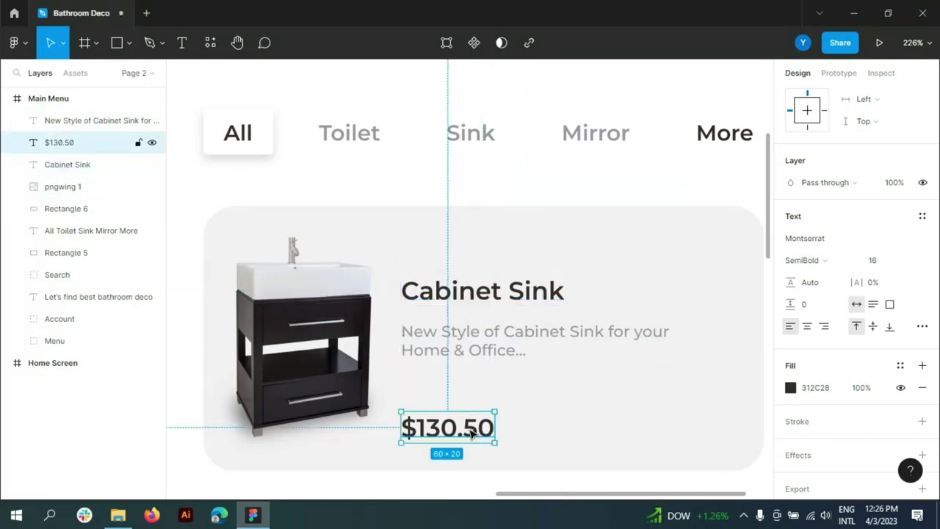
Draw a 5×5 ellipse dot in the card's top-right corner
left_click(128, 43)
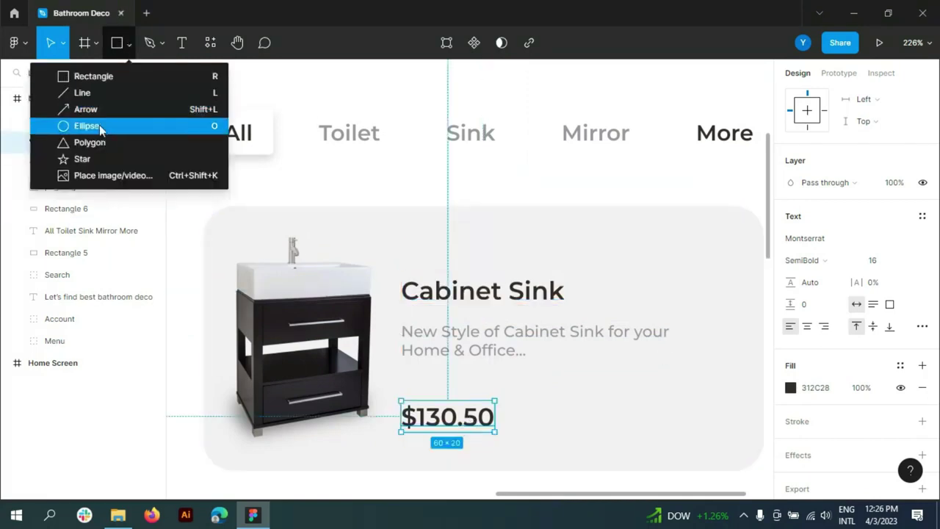
left_click(58, 124)
left_click_drag(738, 231, 744, 252)
left_click(871, 124)
type("5")
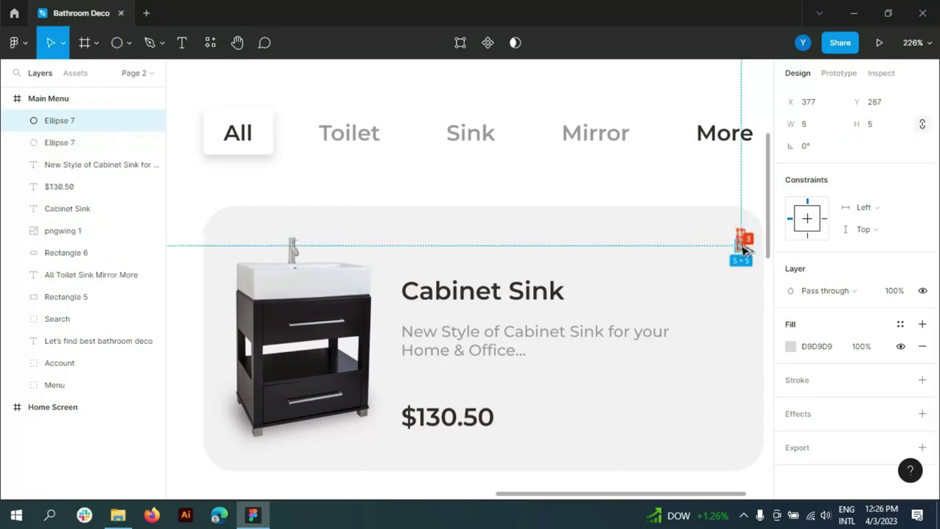
scroll(745, 254, "up", 5)
scroll(761, 254, "down", 2)
Fill both corner dots with dark 312C28
left_click(59, 142, "shift")
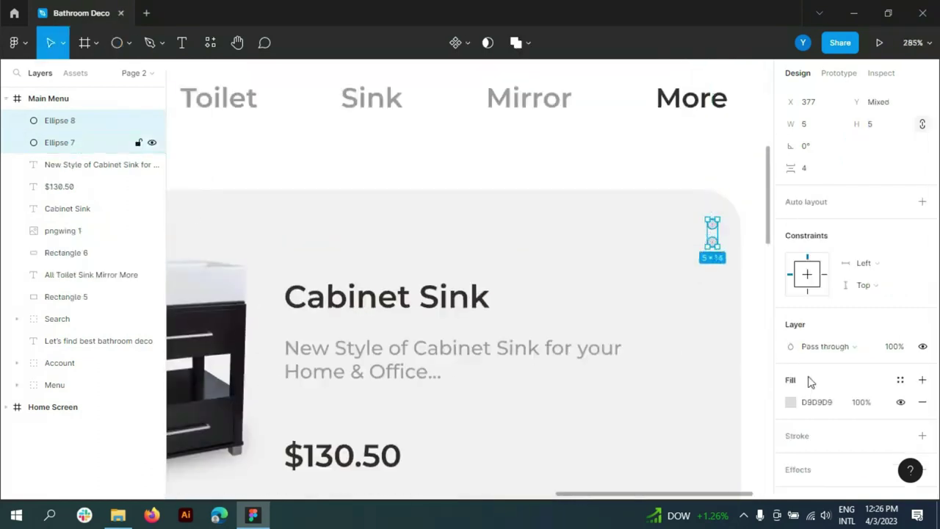
left_click(790, 402)
left_click(648, 431)
left_click(766, 145)
scroll(457, 319, "down", 5)
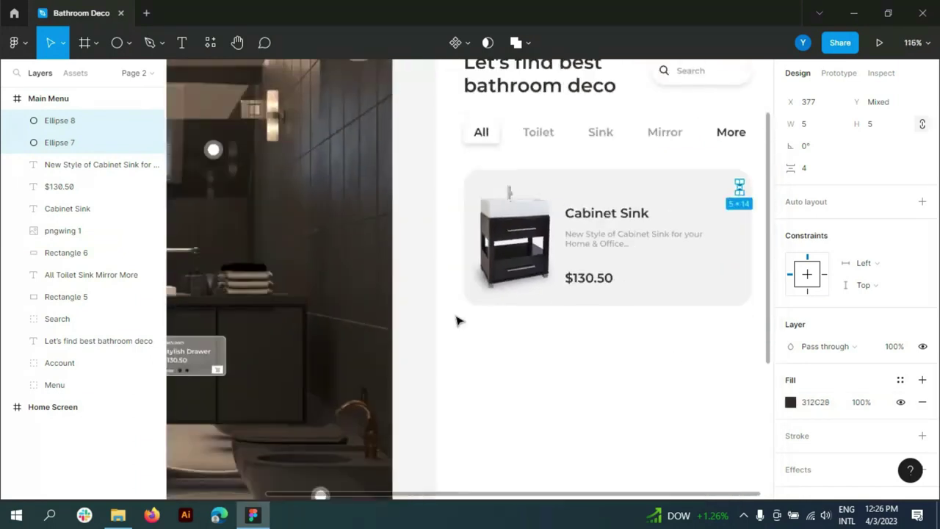
scroll(710, 262, "down", 3)
left_click(683, 336)
scroll(671, 312, "up", 3)
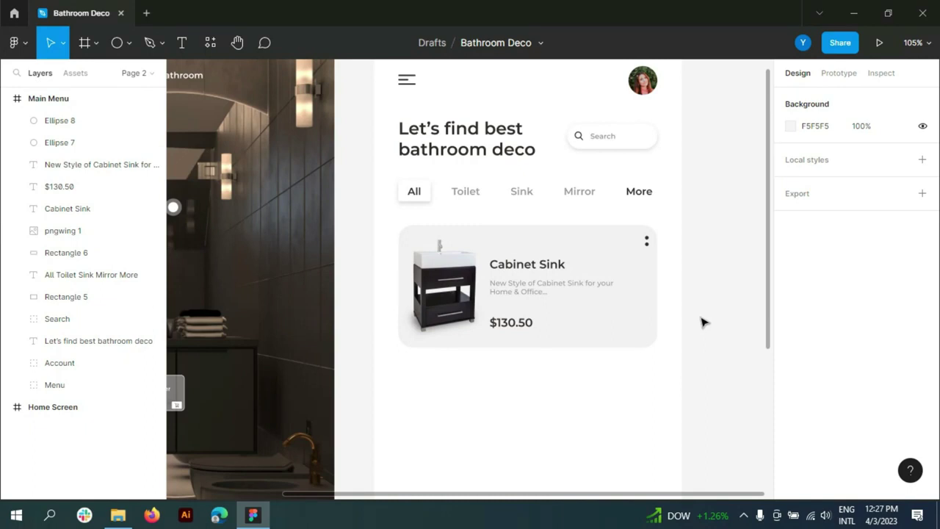
Move the $130.50 price about 12 px up toward the description
scroll(703, 321, "up", 1)
left_click(473, 324)
left_click(504, 277)
left_click(738, 302)
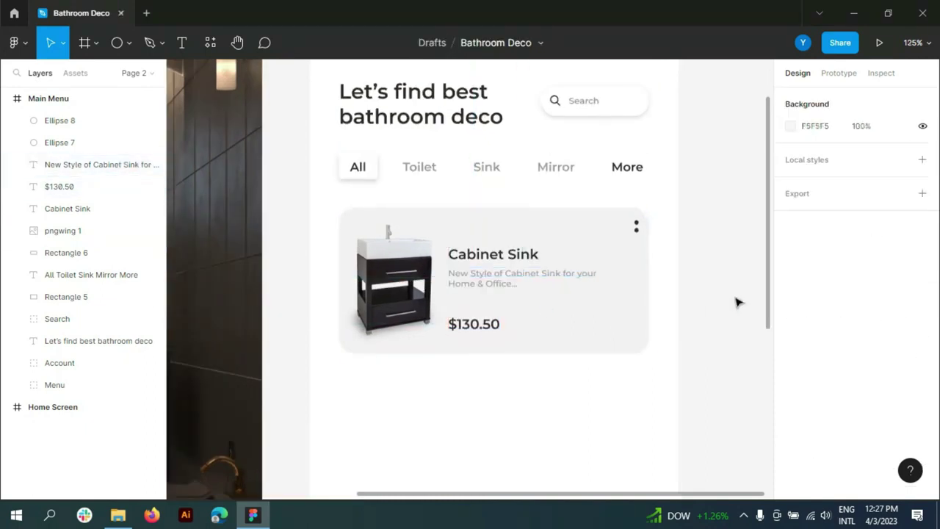
left_click_drag(460, 333, 458, 328)
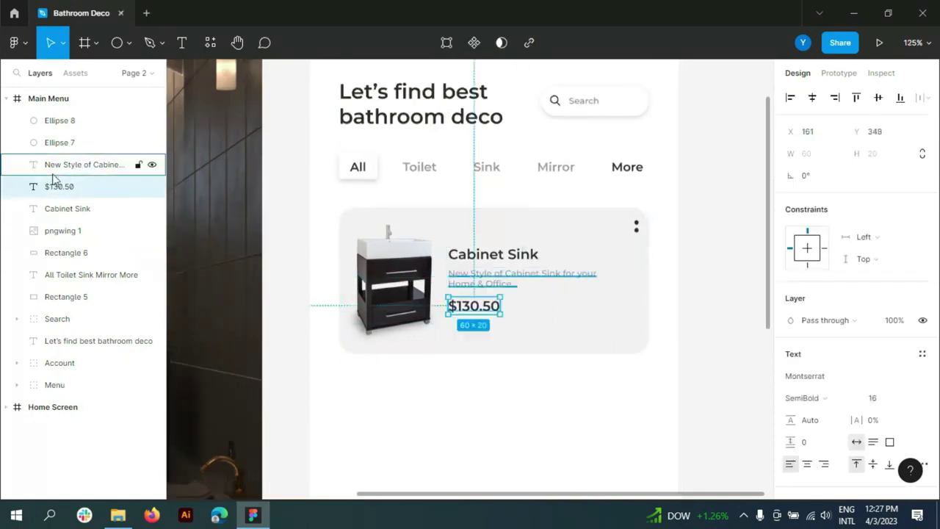
Shift the title, description and price together, then select all the card's layers
left_click(492, 254, "shift")
left_click(504, 277, "shift")
mouse_move(504, 277)
left_mouse_down()
mouse_move(501, 288)
mouse_move(505, 280)
left_mouse_up()
key("Escape")
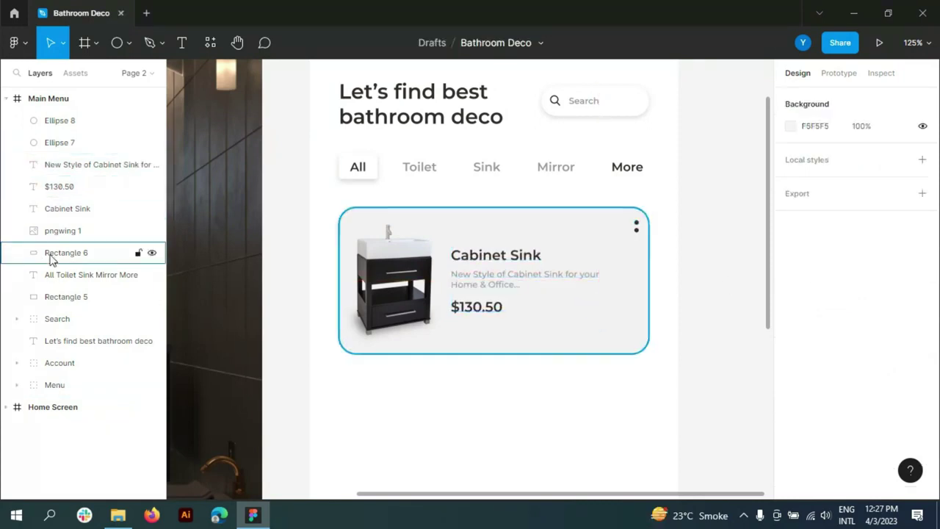
left_click_drag(51, 254, 62, 129)
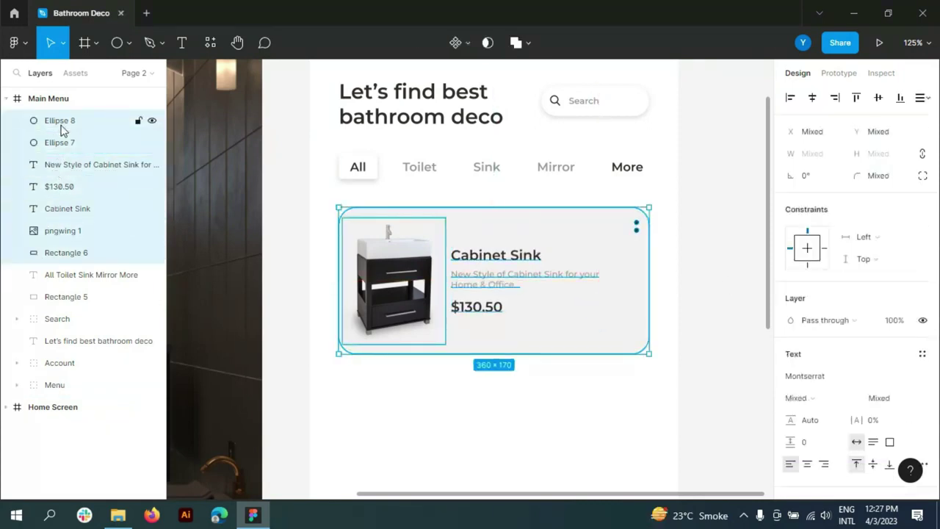
Group the card's layers and name the group 'Cabinet Sink'
key("ctrl+g")
left_click(17, 121)
double_click(92, 232)
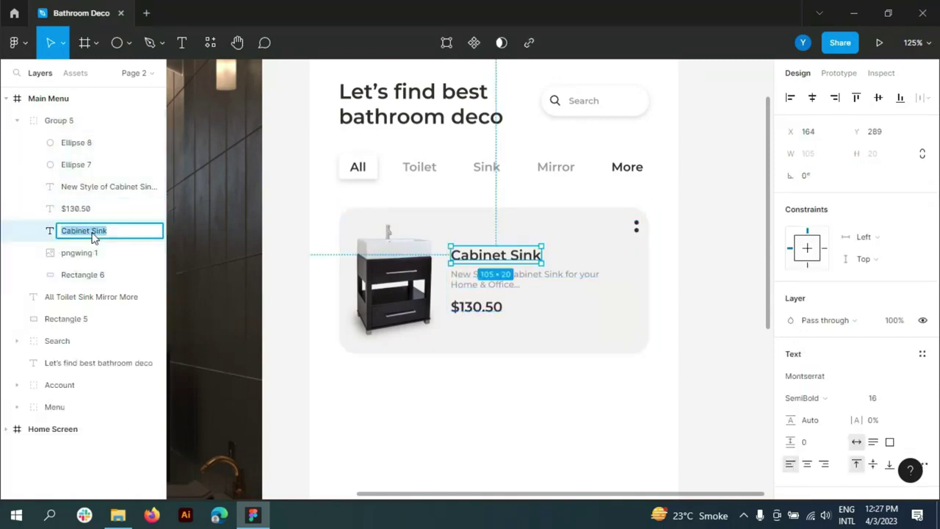
double_click(59, 120)
type("Cabinet Sink")
key("Return")
left_click(18, 121)
Duplicate the Cabinet Sink card below the original
scroll(542, 227, "down", 5)
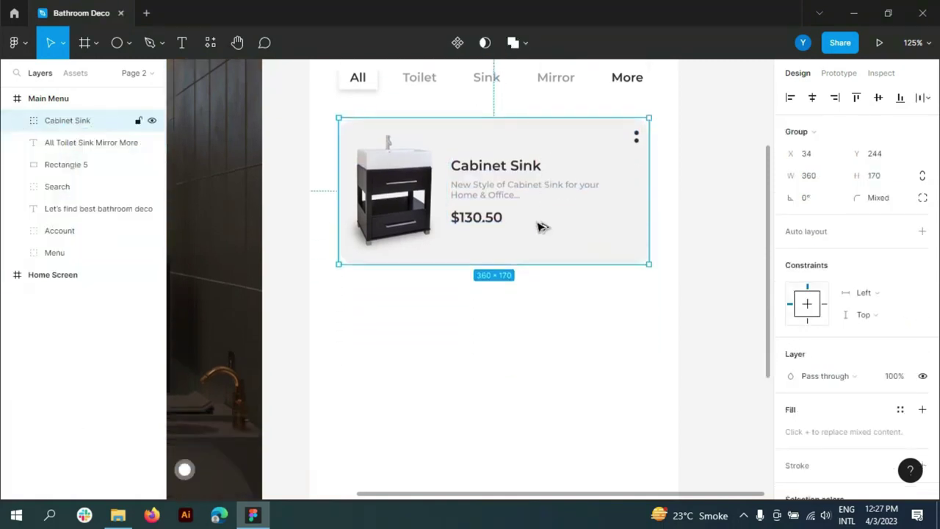
left_click_drag(542, 227, 547, 336)
left_click(718, 281)
scroll(719, 281, "down", 1)
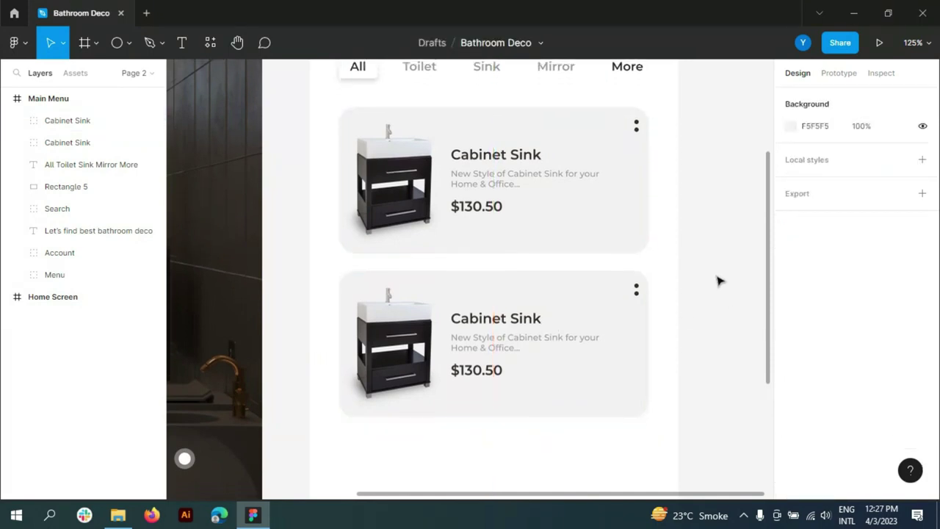
scroll(718, 281, "down", 1)
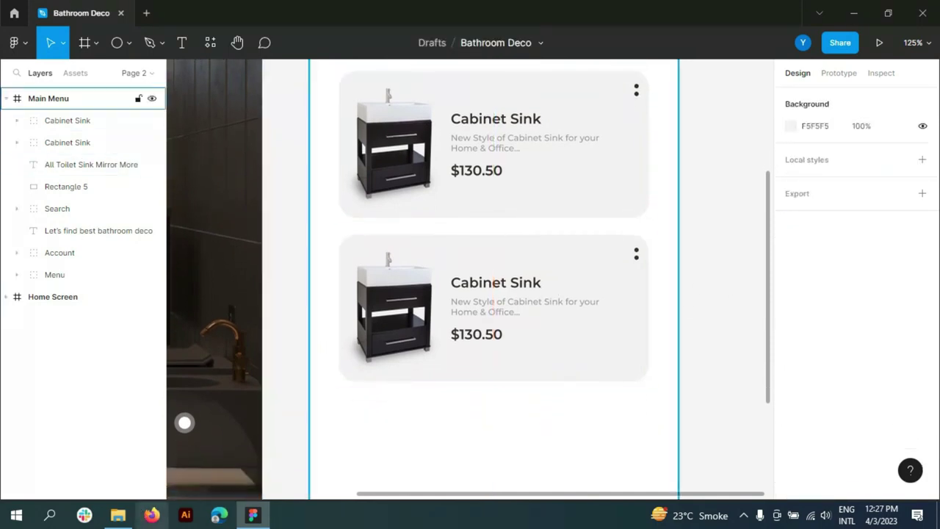
Replace the copy's sink photo with the Roca Flush toilet image inside its group
left_click(118, 514)
left_click(819, 106)
mouse_move(821, 103)
left_mouse_down()
mouse_move(540, 446)
mouse_move(490, 390)
left_mouse_up()
left_click_drag(466, 329, 444, 365)
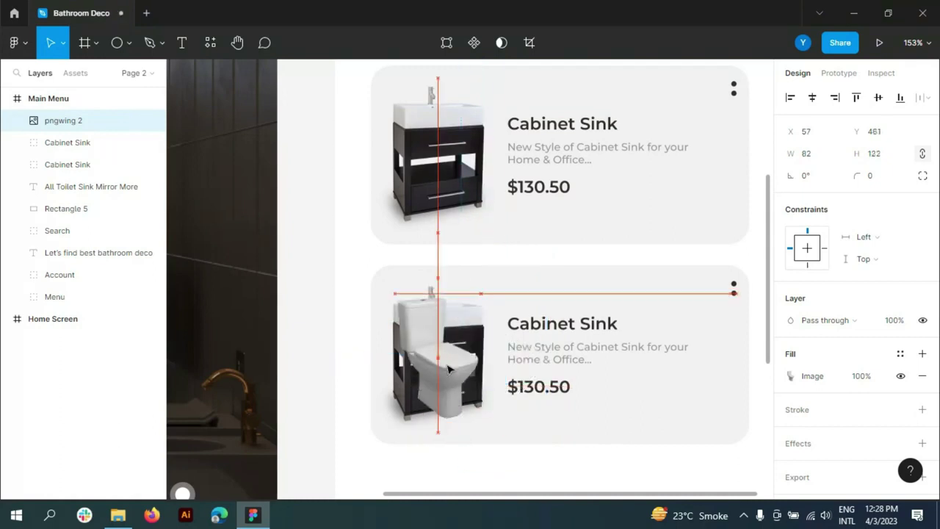
left_click_drag(482, 423, 488, 431)
left_click_drag(440, 352, 438, 347)
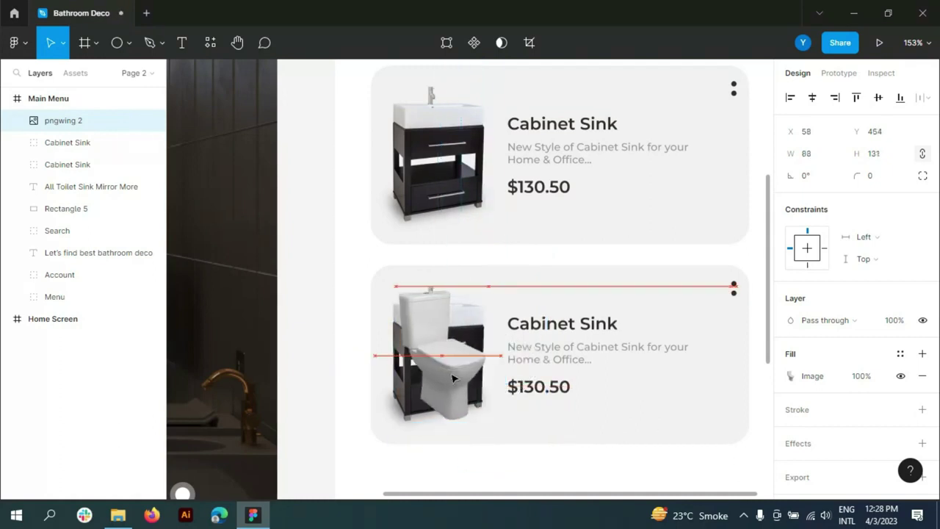
left_click_drag(43, 153, 40, 132)
left_click_drag(67, 262, 70, 264)
left_click(78, 274)
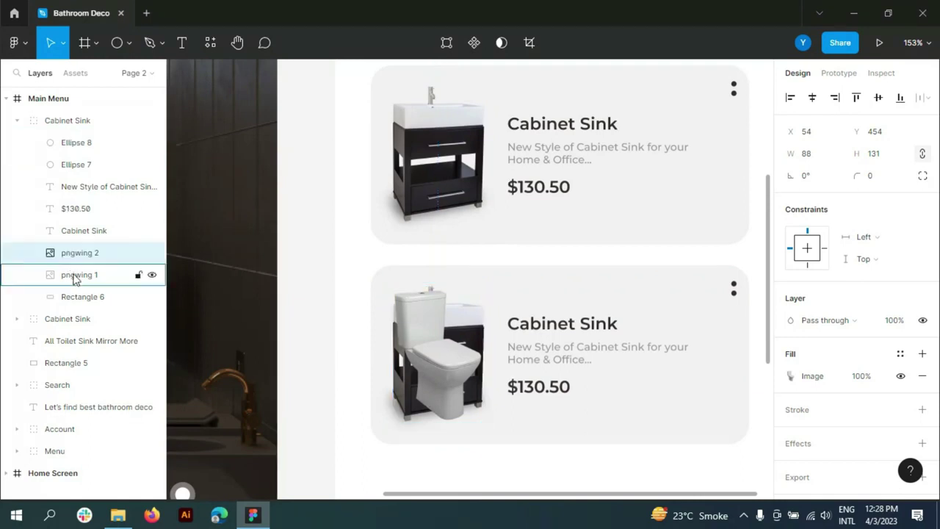
key("Delete")
Change the copy's title to 'Flush Toilet', price to $140.50, and description to mention Flush Toilet
double_click(558, 323)
key("BackSpace")
type("Flush Toilr")
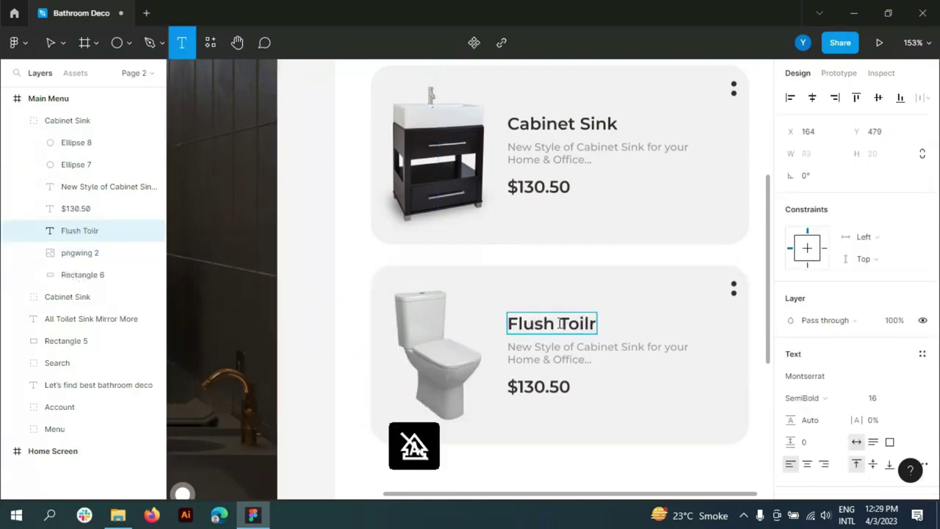
key("BackSpace")
type("et")
left_click(527, 384)
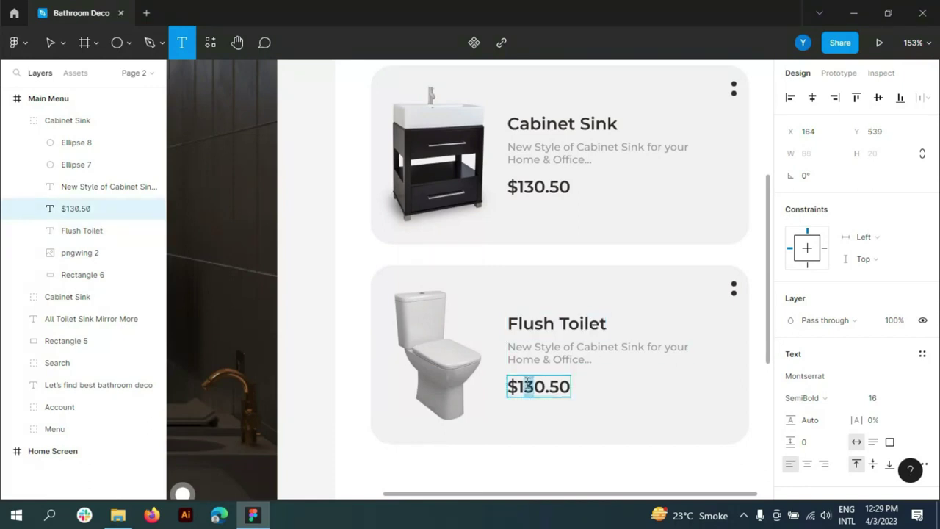
type("4")
scroll(663, 352, "up", 5)
left_click_drag(529, 338, 648, 342)
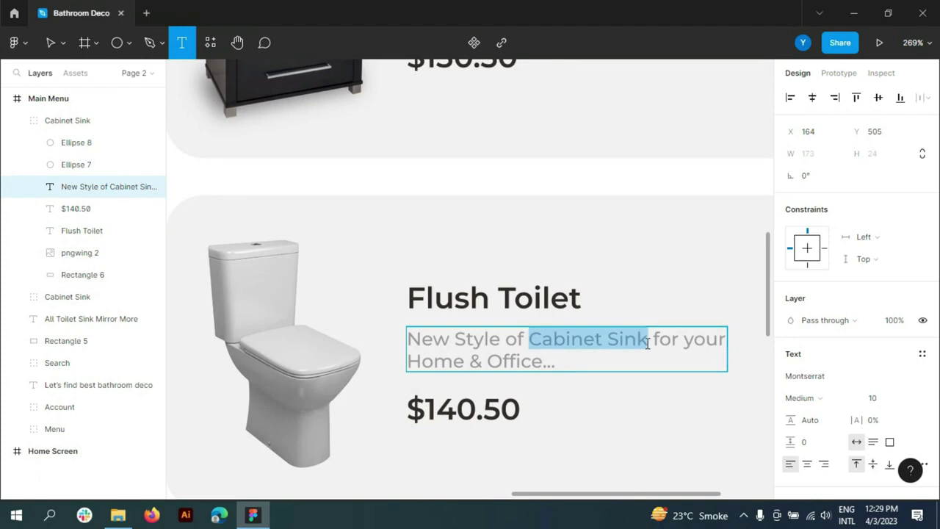
type("Fl")
type("ush Toil")
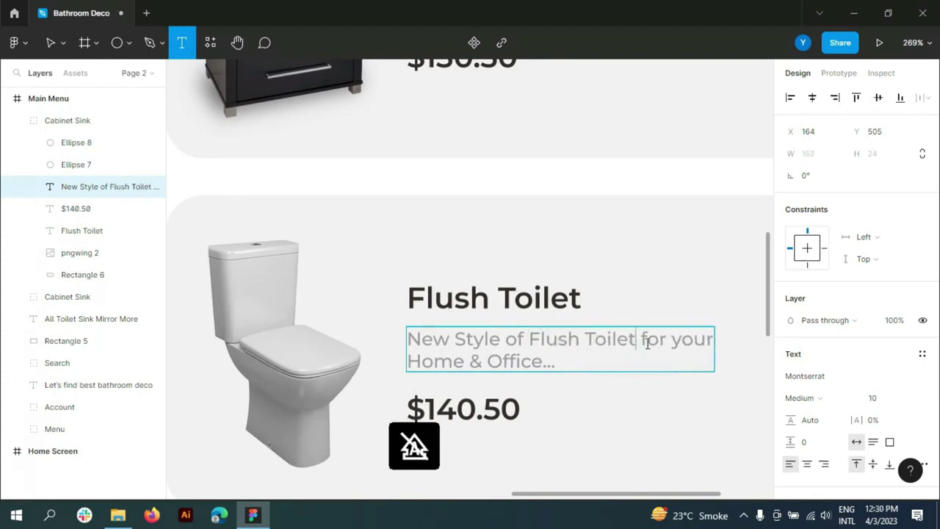
scroll(648, 343, "down", 5)
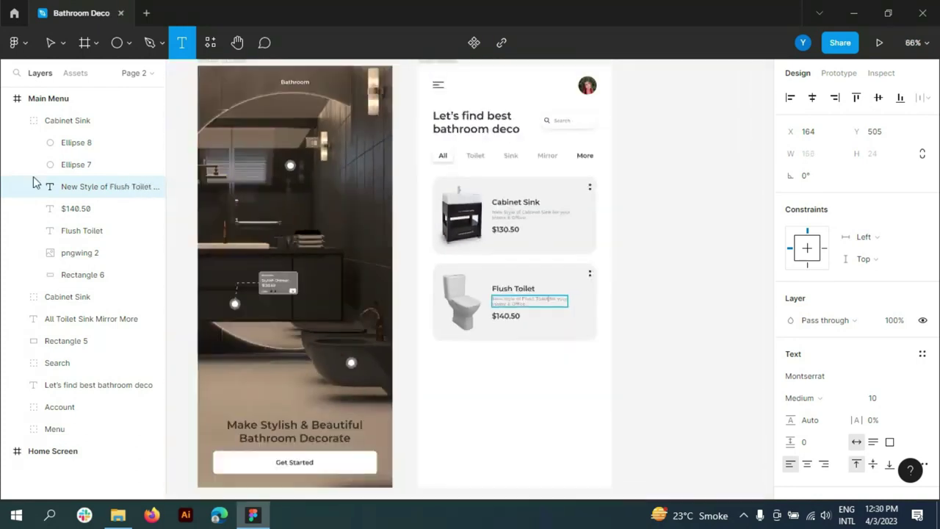
Rename the second card's group to 'Flush Toilet'
double_click(88, 230)
key("ctrl+c")
double_click(73, 120)
key("ctrl+v")
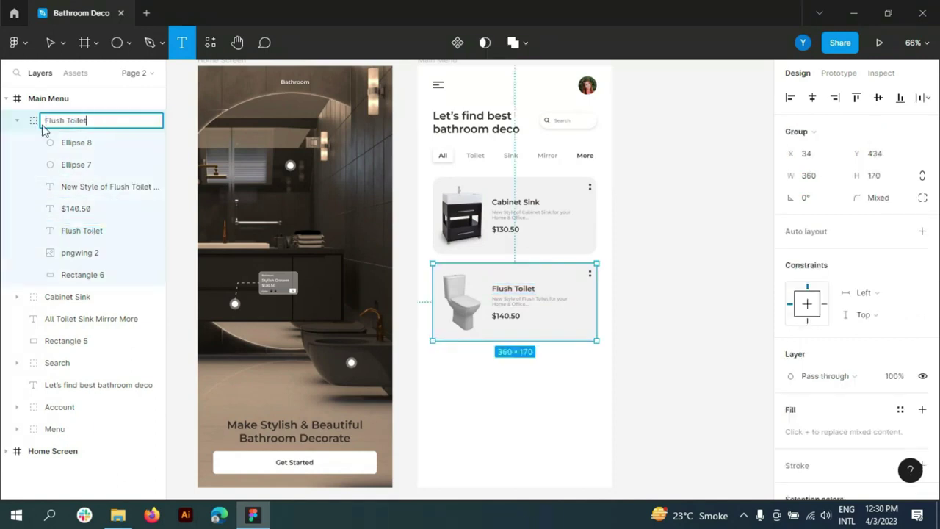
key("Return")
Duplicate the Flush Toilet card to create a third card
key("v")
left_click(656, 257)
scroll(624, 261, "down", 1)
left_click(562, 266)
key("ctrl+d")
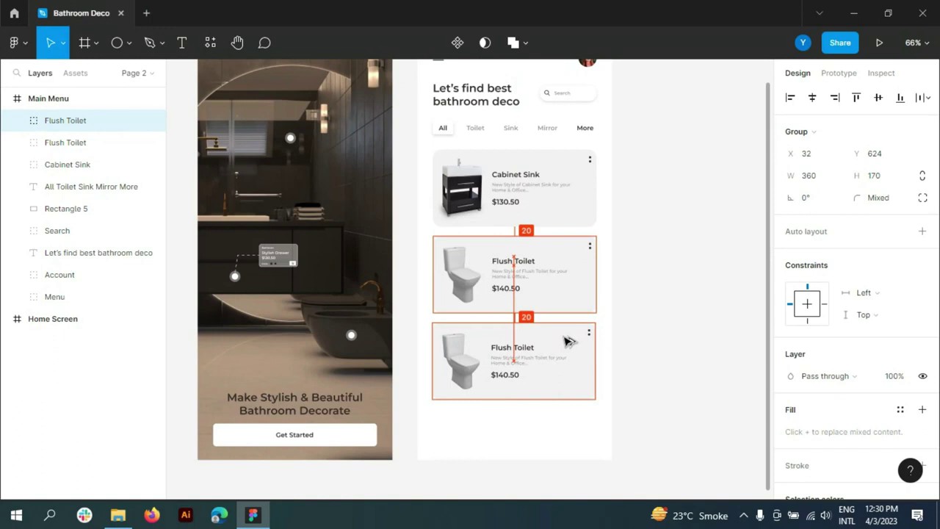
left_click(658, 305)
scroll(657, 304, "down", 3)
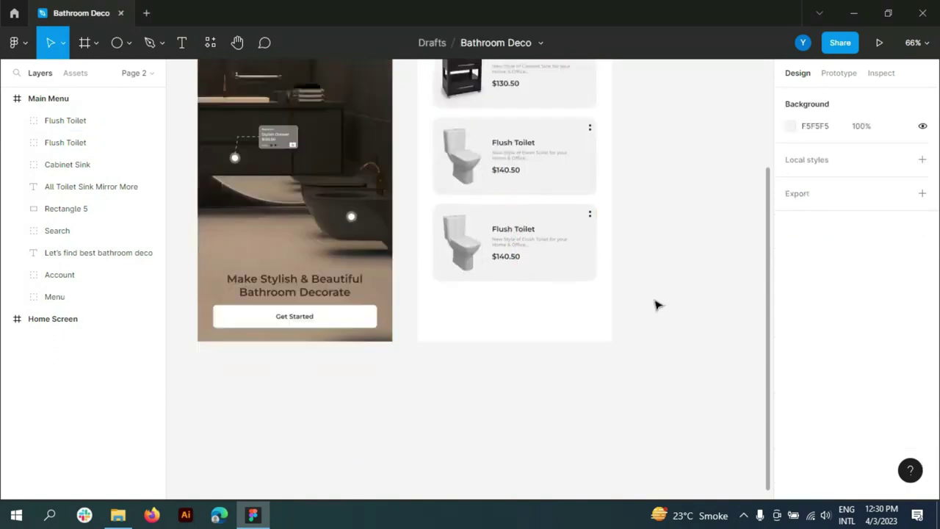
scroll(504, 399, "up", 1)
scroll(502, 390, "up", 3)
scroll(504, 393, "down", 4)
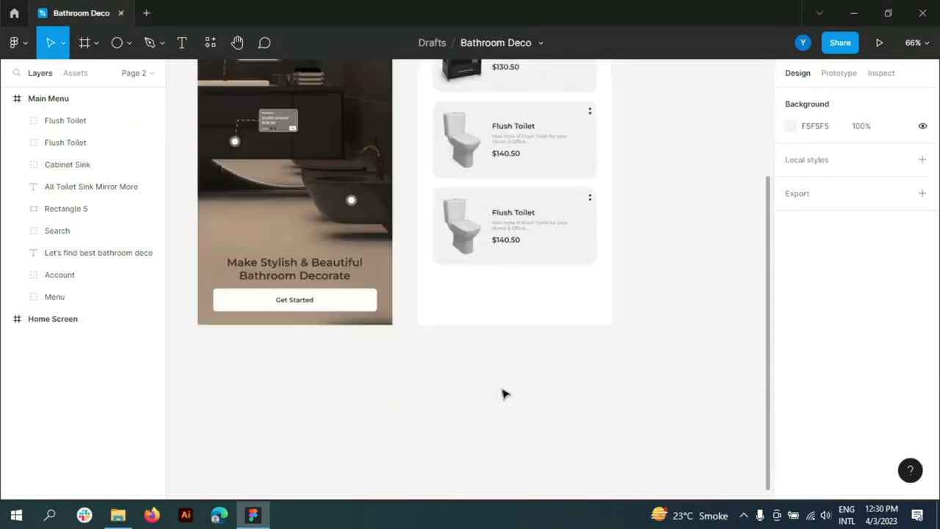
scroll(517, 212, "up", 3)
scroll(517, 212, "up", 3)
Swap the third card's toilet photo for the Bathroom Mirror image, sized to fit
left_click(152, 73)
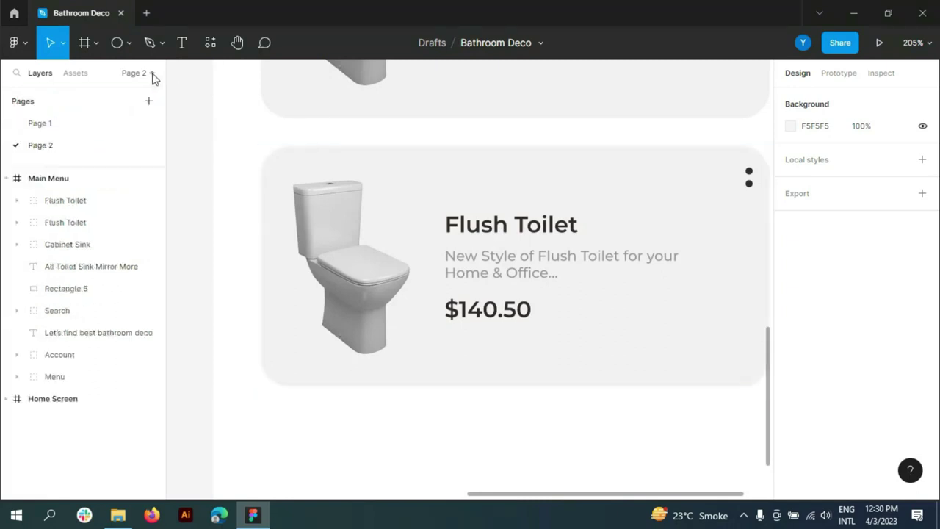
left_click(152, 73)
left_click(117, 514)
mouse_move(220, 103)
left_mouse_down()
mouse_move(431, 199)
mouse_move(406, 229)
left_mouse_up()
left_click_drag(361, 250, 371, 218)
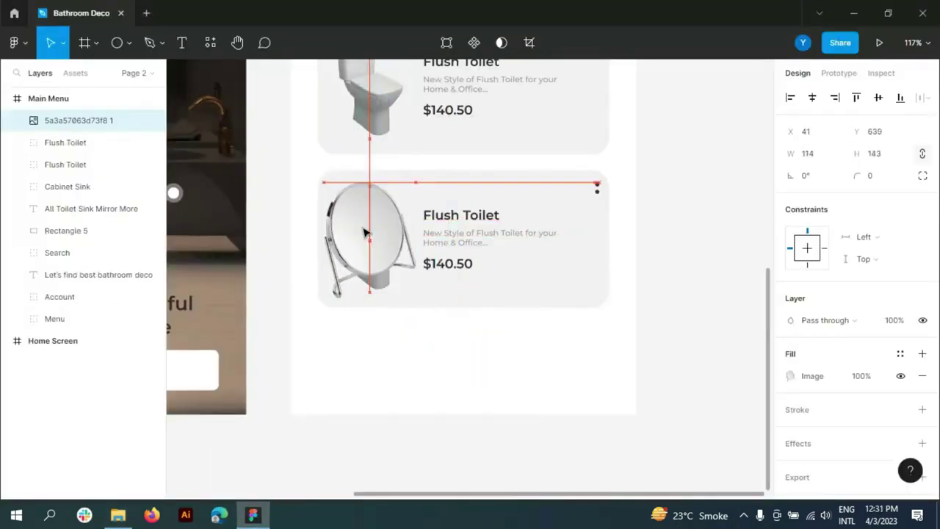
left_click_drag(324, 311, 332, 280)
left_click_drag(382, 231, 375, 231)
left_click_drag(387, 262, 387, 267)
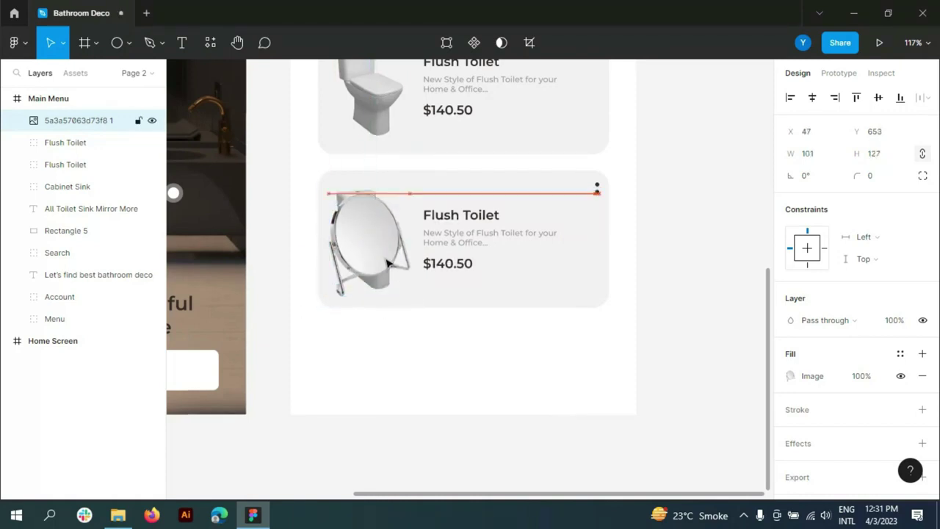
left_click(87, 280)
key("Delete")
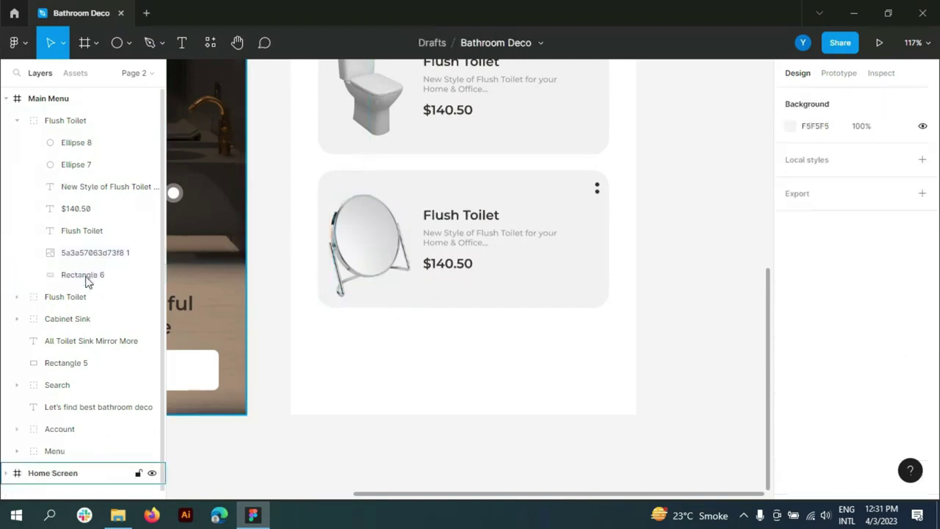
Retitle the third card 'Bathroom Mirror', update its description, and set the price to $110.50
scroll(518, 222, "up", 2)
scroll(294, 256, "up", 3)
left_click(294, 255)
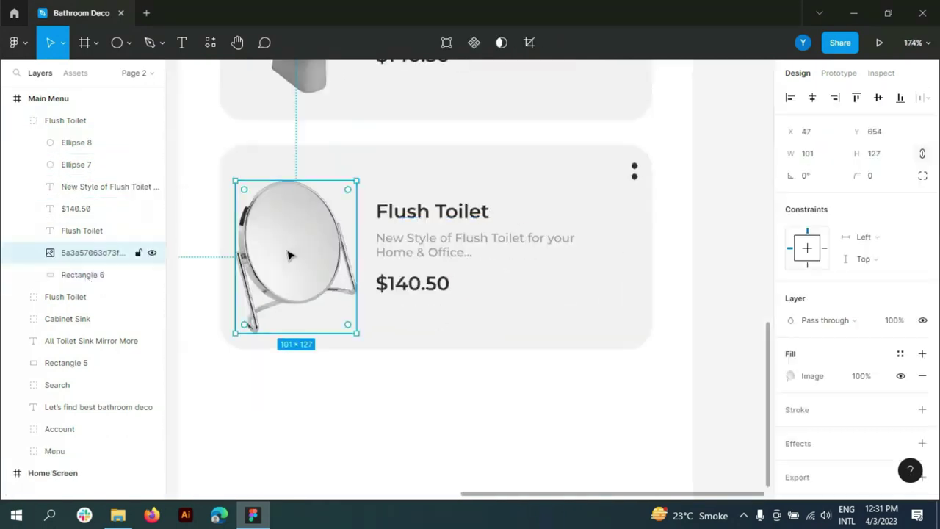
scroll(460, 212, "up", 3)
double_click(352, 210)
left_click_drag(310, 211, 506, 210)
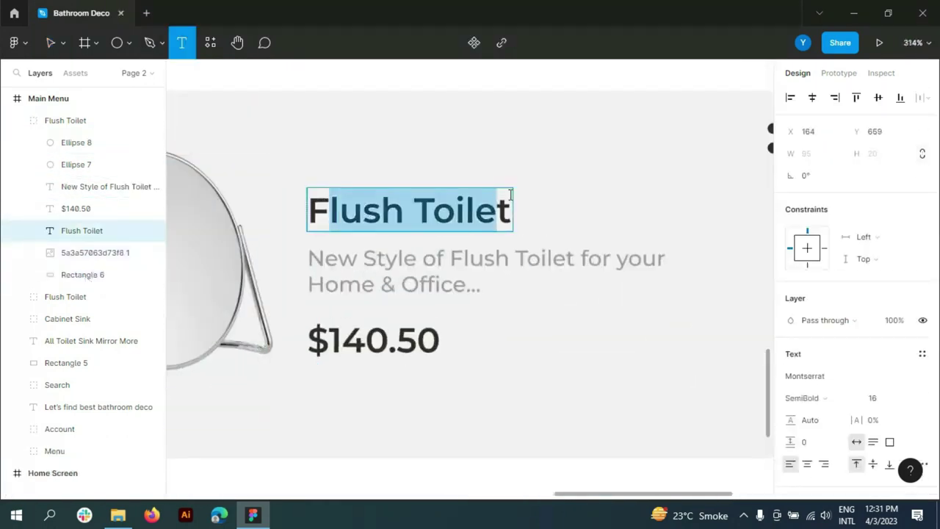
type("F")
key("BackSpace")
type("Bathroom")
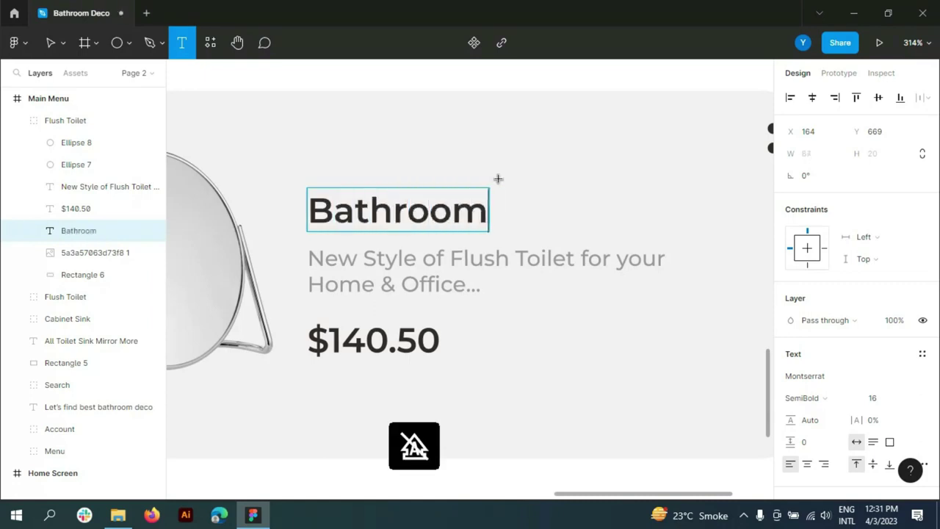
type(" M")
type("irror")
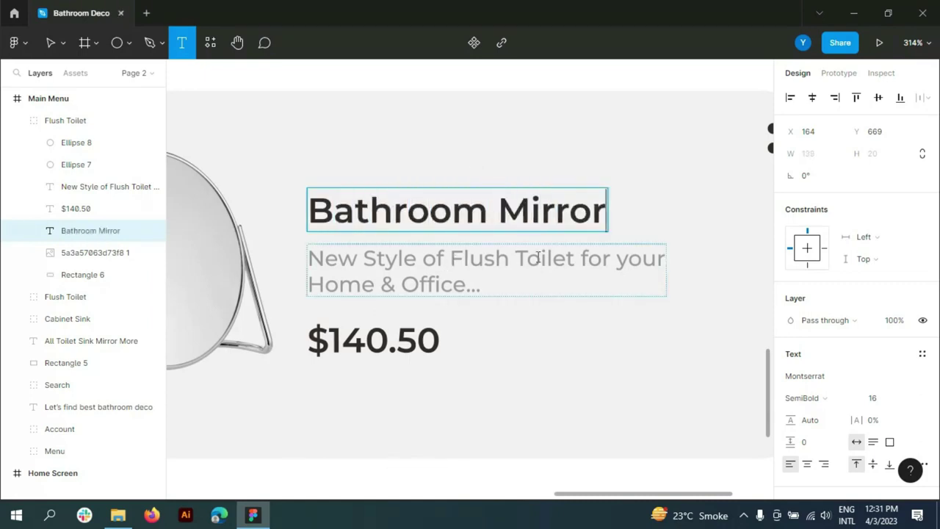
left_click_drag(450, 258, 572, 259)
type("Bathro")
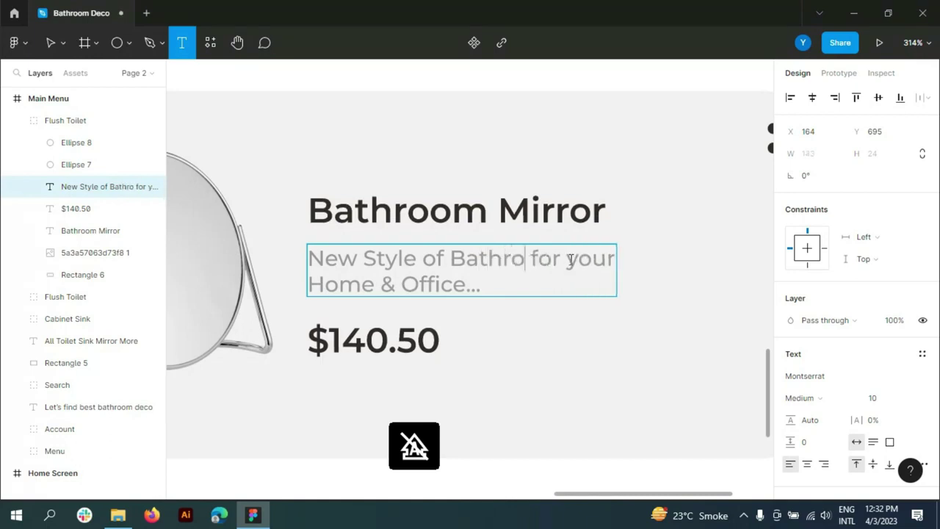
scroll(571, 258, "down", 5)
left_click(479, 257)
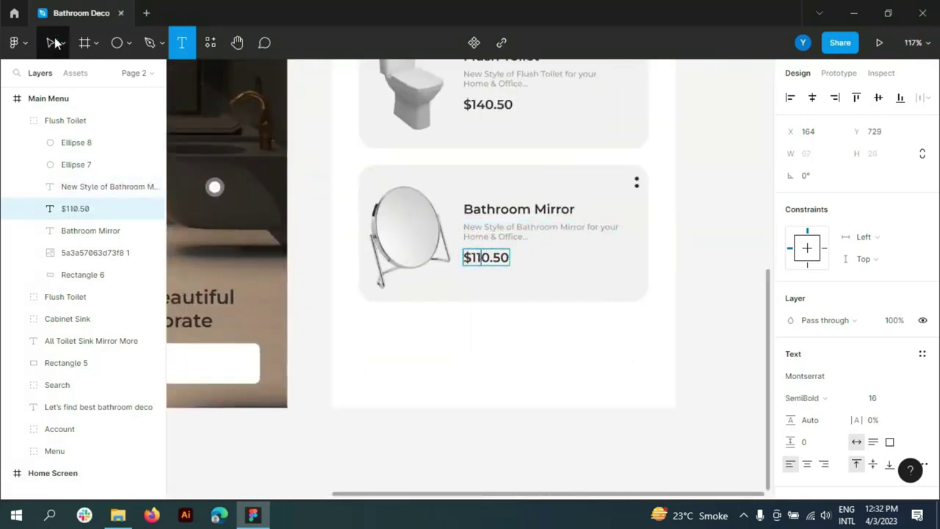
Rename the third card's group to 'Bathroom Mirror'
left_click(55, 43)
double_click(90, 230)
key("ctrl+c")
double_click(69, 121)
key("ctrl+v")
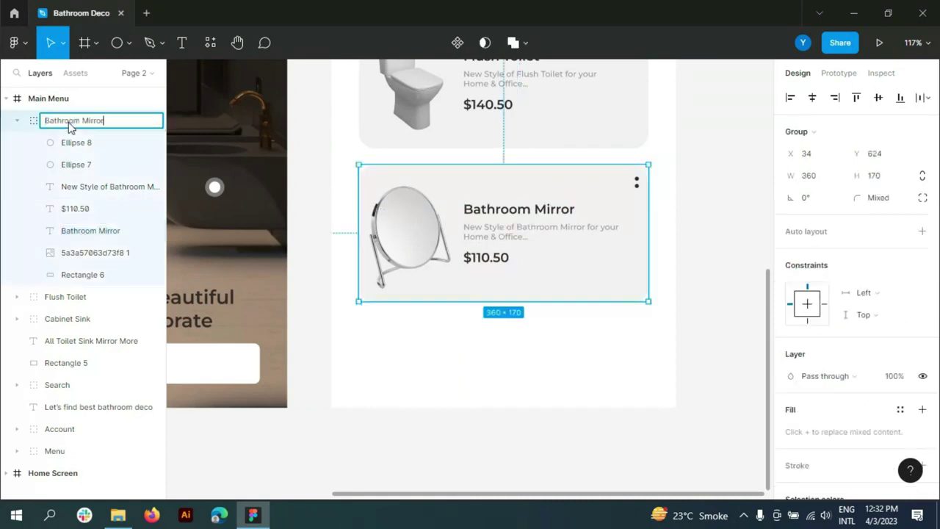
key("Return")
Select the Cabinet Sink, Flush Toilet and Bathroom Mirror card groups and nudge them down
left_click(724, 329)
scroll(598, 348, "down", 5)
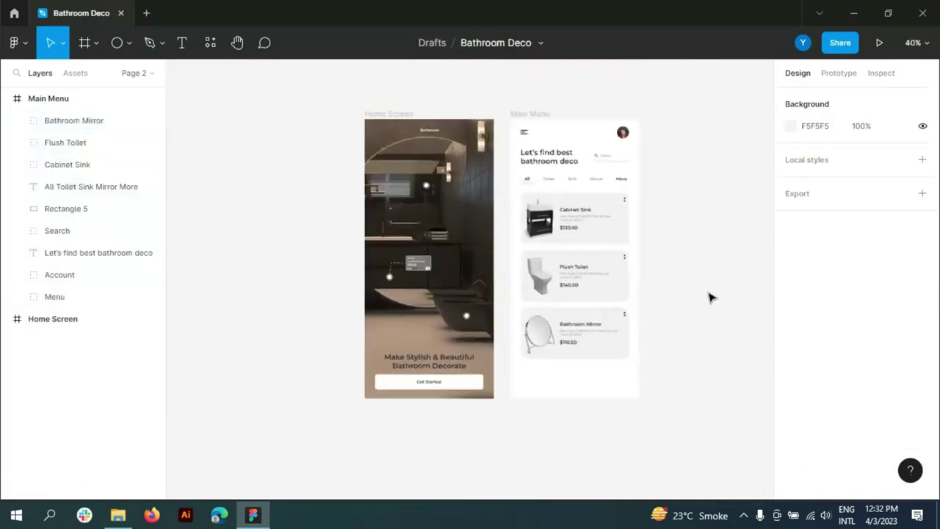
scroll(628, 222, "up", 1)
left_click(67, 164)
left_click(68, 143, "shift")
left_click(83, 120, "shift")
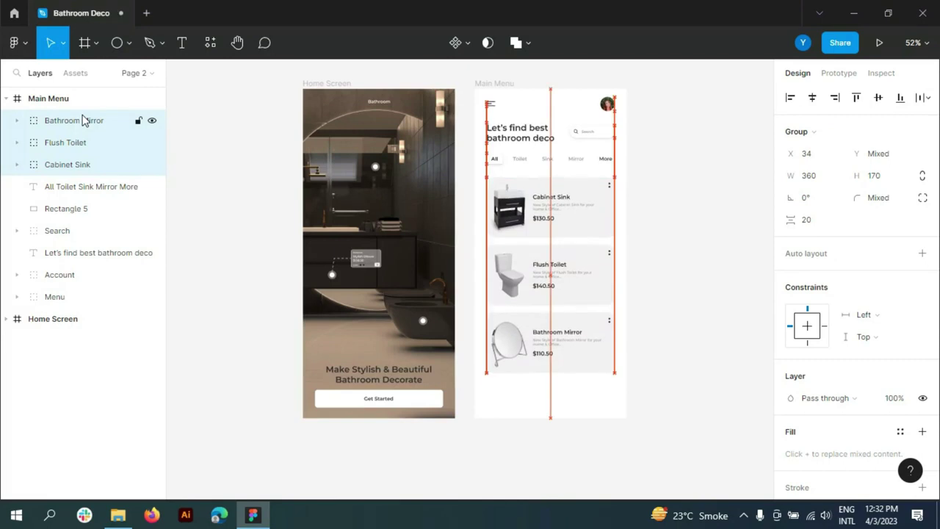
key("shift+Down")
key("shift+Down")
Nudge the category tabs, then the search box and heading, slightly lower
left_click(103, 209)
left_click(101, 192, "shift")
key("shift+Down")
key("shift+Down")
left_click(73, 232)
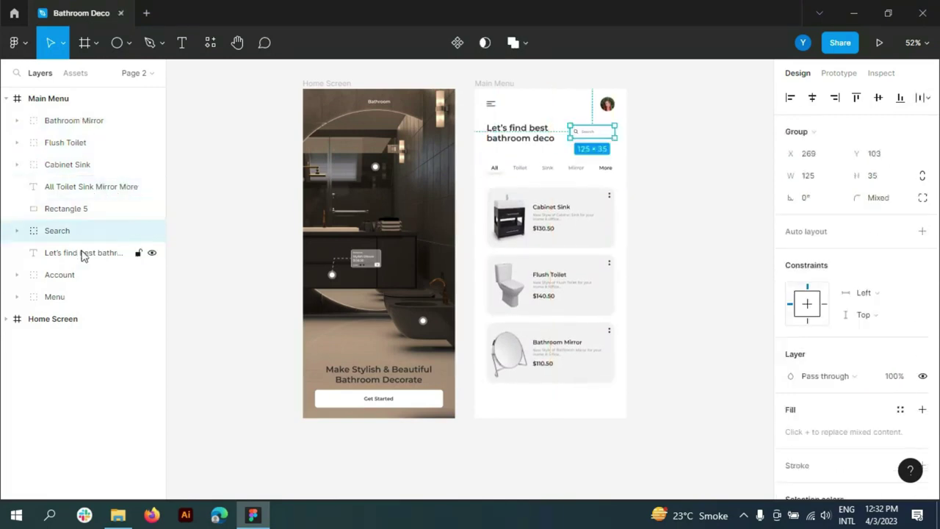
left_click(81, 253, "shift")
key("Down")
key("Down")
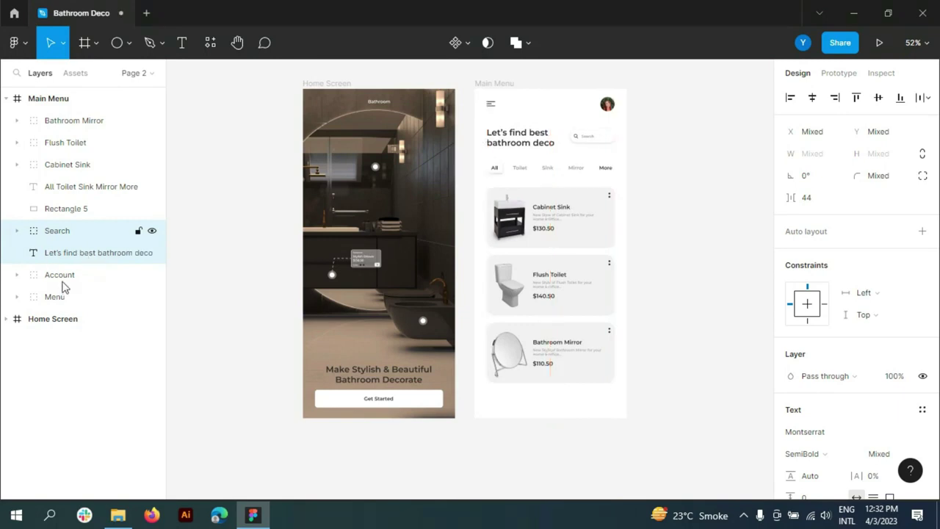
left_click(64, 295)
Draw a white rectangle bar across the bottom of the Main Menu
left_click(105, 78)
mouse_move(401, 302)
left_mouse_down()
mouse_move(758, 372)
mouse_move(655, 351)
mouse_move(694, 369)
mouse_move(690, 364)
left_mouse_up()
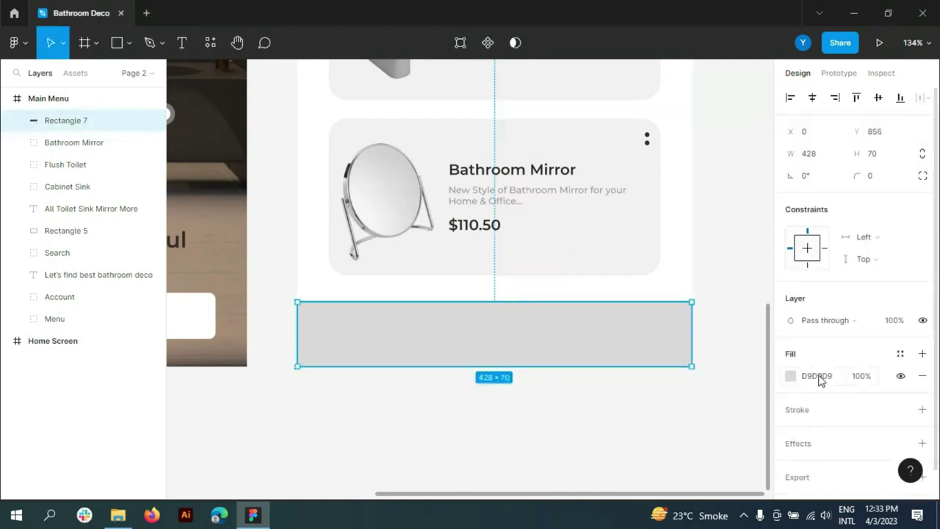
key("Return")
Give the bar a drop shadow with X 0, Y -4, blur 7 and 9% opacity
left_click(923, 443)
left_click(791, 465)
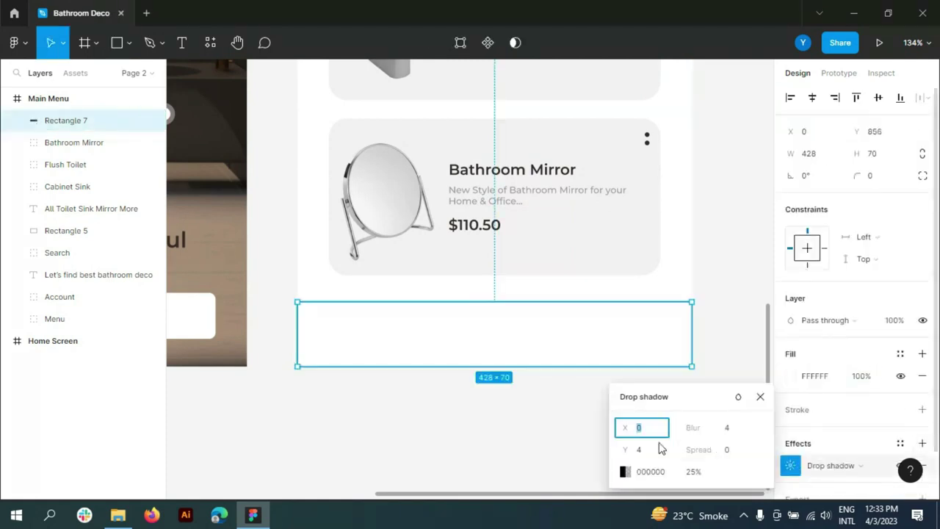
type("15")
left_click(646, 454)
type("-4")
key("Return")
left_click(649, 433)
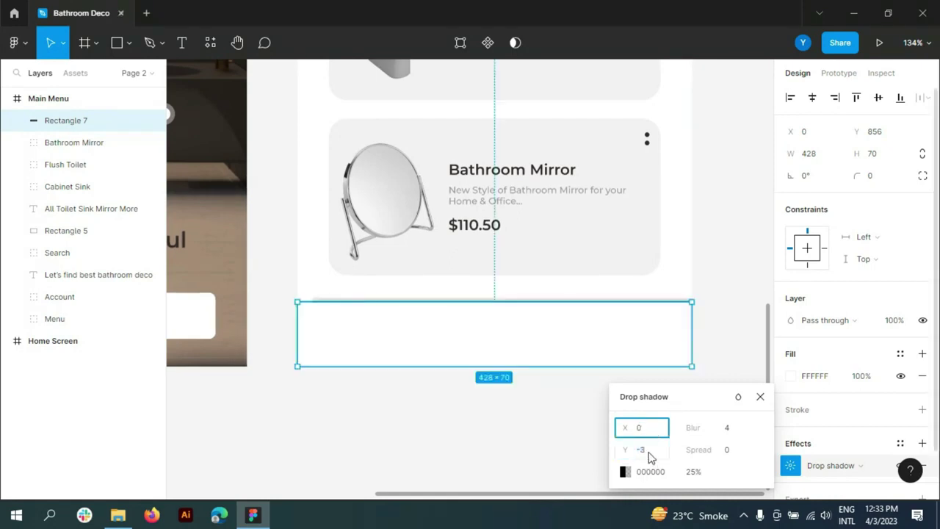
left_click(649, 453)
left_click(739, 432)
key("Up")
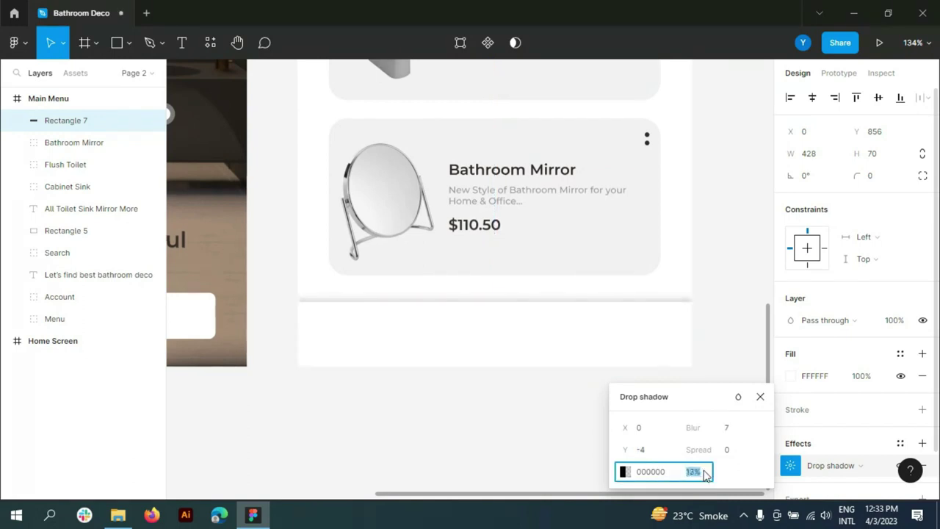
key("shift+Up")
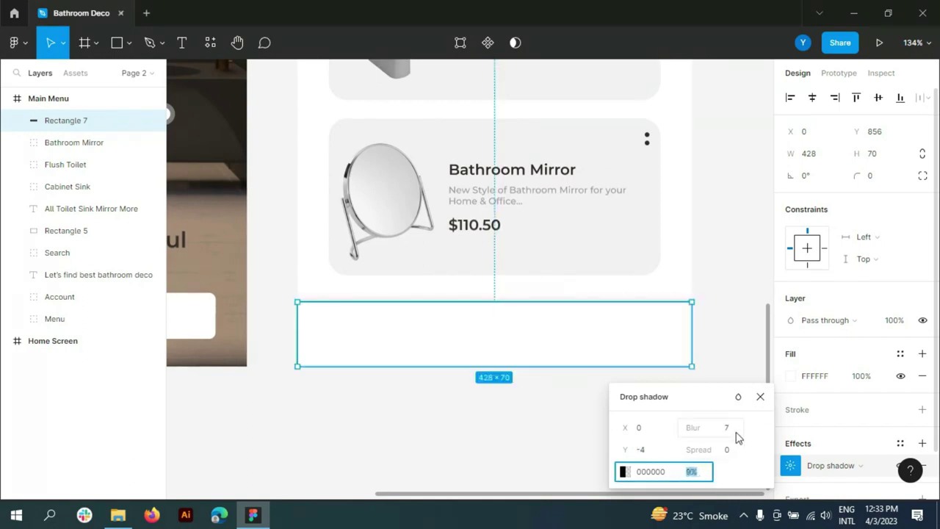
left_click(762, 397)
key("Escape")
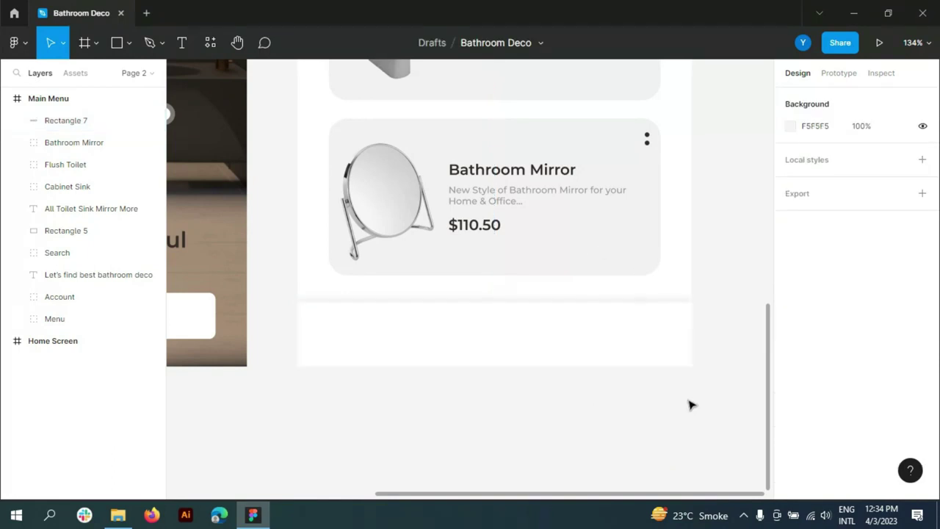
Import the Heart, Home and Add to Cart icons from the downloaded images folder
left_click(119, 517)
left_click(445, 118)
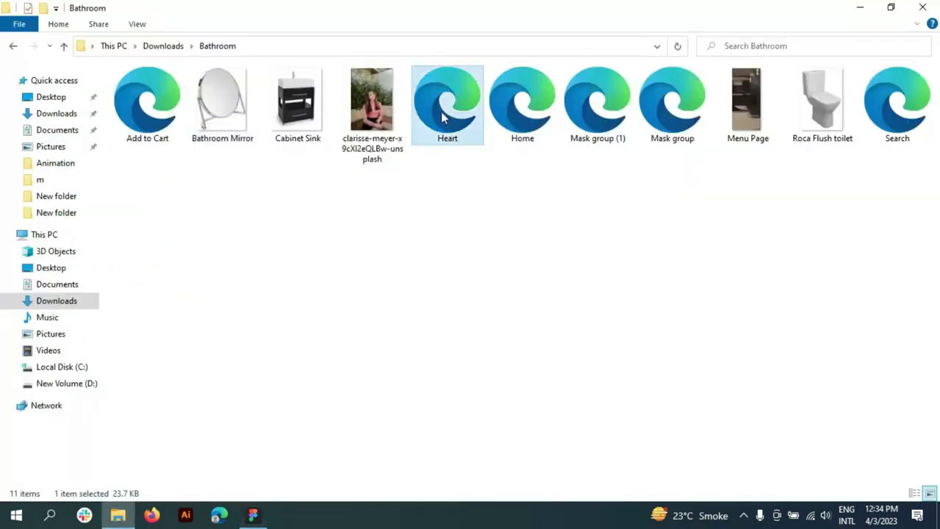
left_click(150, 102, "ctrl")
mouse_move(536, 109)
left_mouse_down()
mouse_move(466, 393)
mouse_move(375, 331)
left_mouse_up()
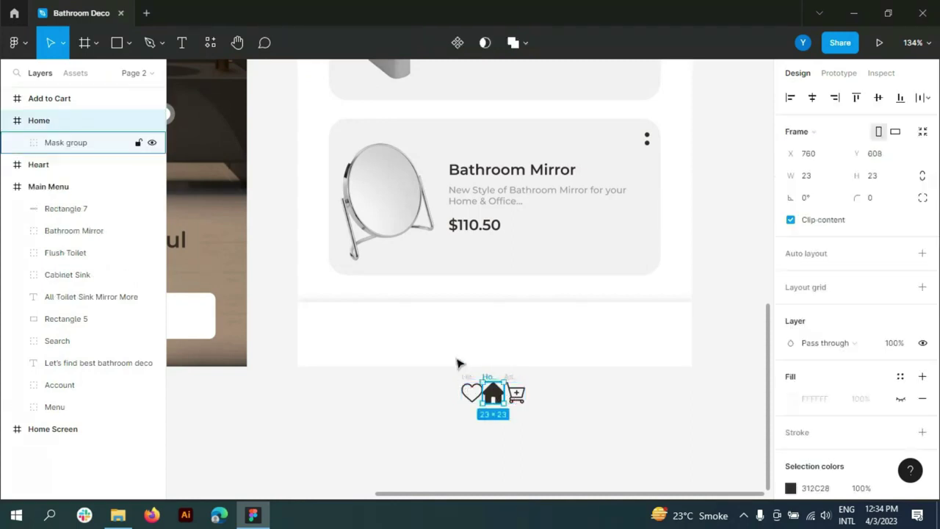
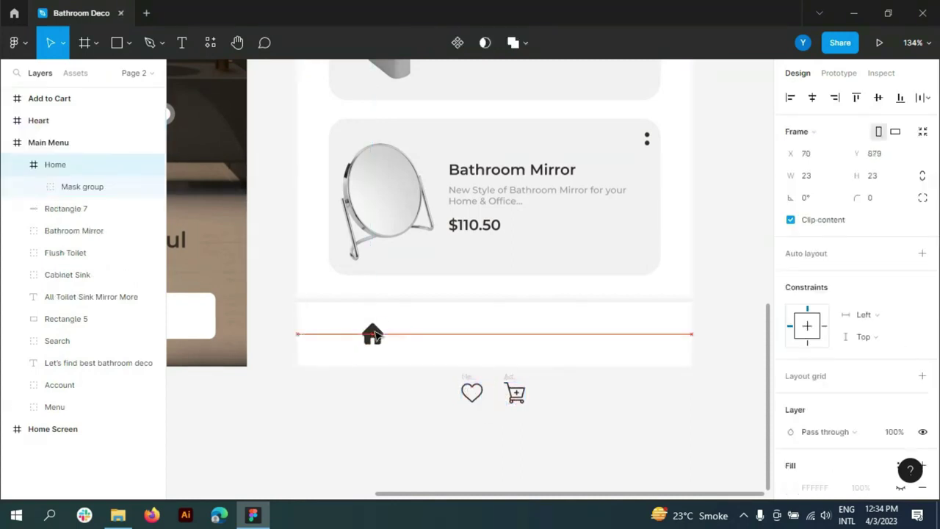
Move the heart and cart icons into the Main Menu's bottom navigation bar
left_click(472, 393)
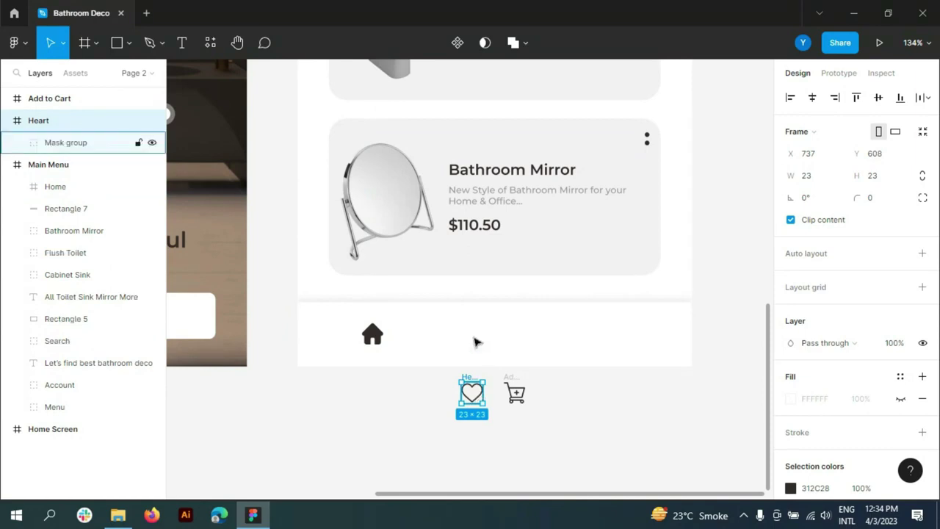
left_click_drag(472, 393, 474, 332)
left_click(517, 394)
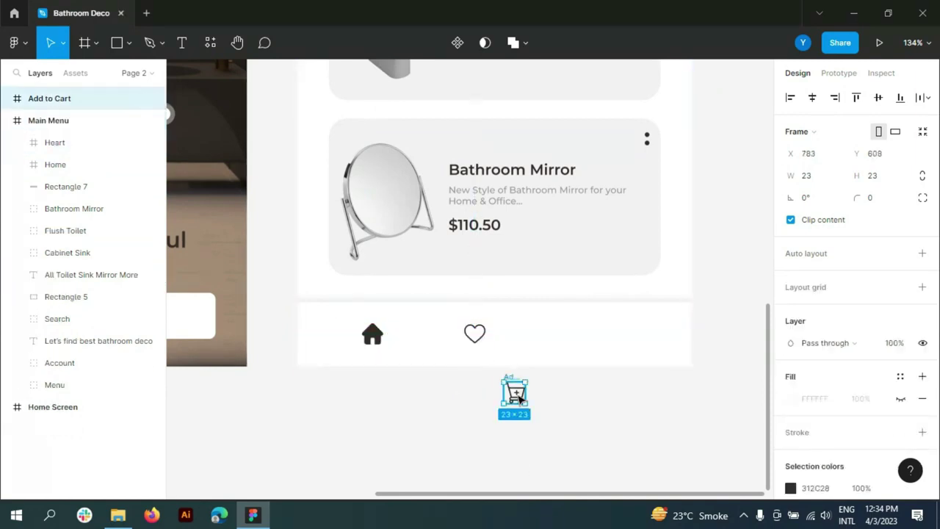
left_click_drag(517, 394, 581, 336)
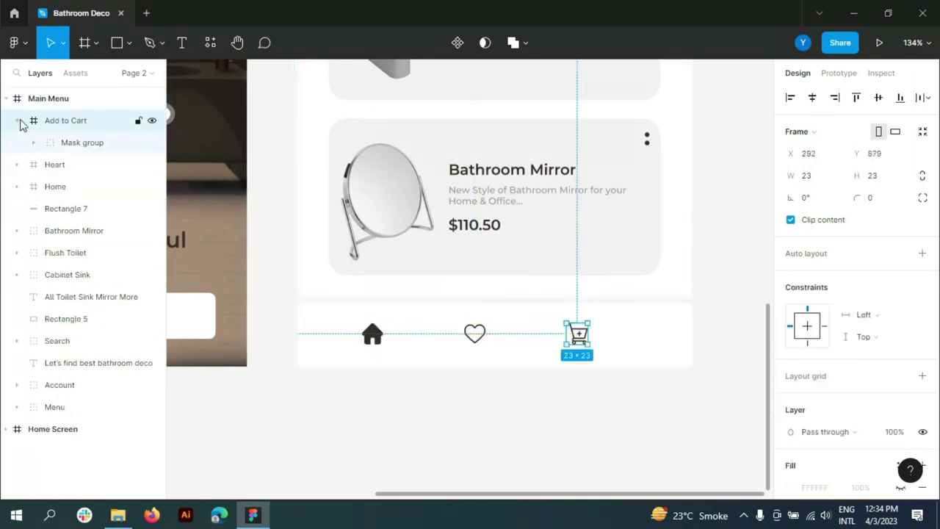
Centre the Home, Heart and Add to Cart icons in the bar and space them 100 apart
left_click(16, 121)
left_click(66, 143, "shift")
left_click(71, 165, "shift")
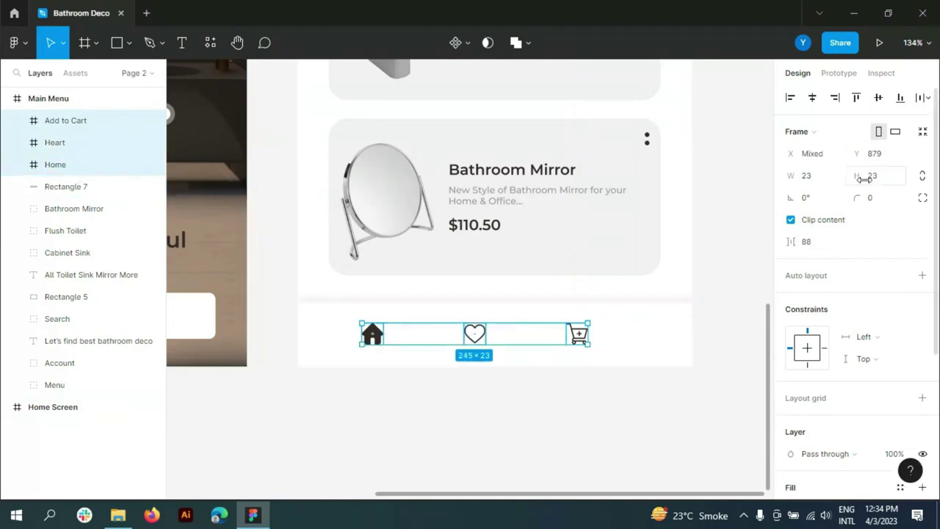
left_click(811, 97)
key("ctrl+z")
left_click_drag(480, 338, 499, 338)
scroll(500, 337, "up", 1)
left_click(923, 97)
left_click(857, 144)
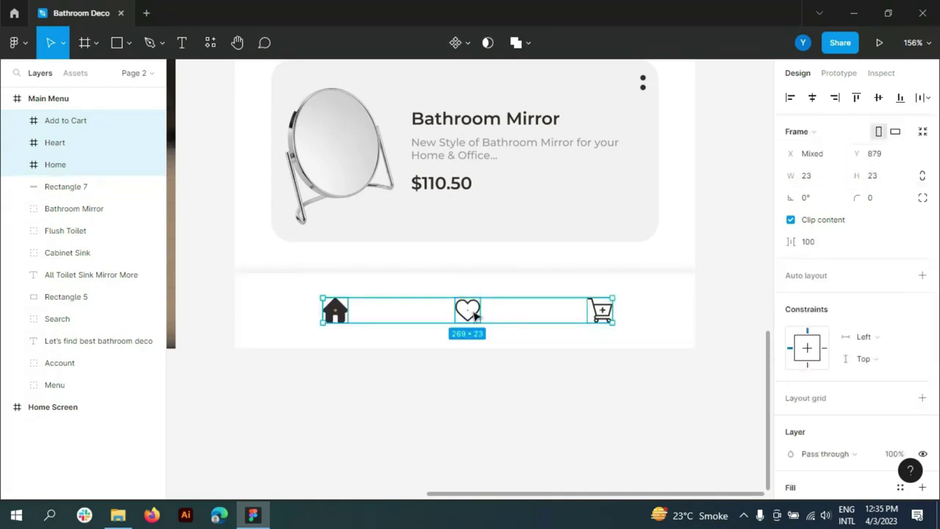
left_click(449, 424)
scroll(673, 317, "down", 3)
Add a 1x PNG export to the Main Menu frame and save the image
scroll(644, 399, "down", 2)
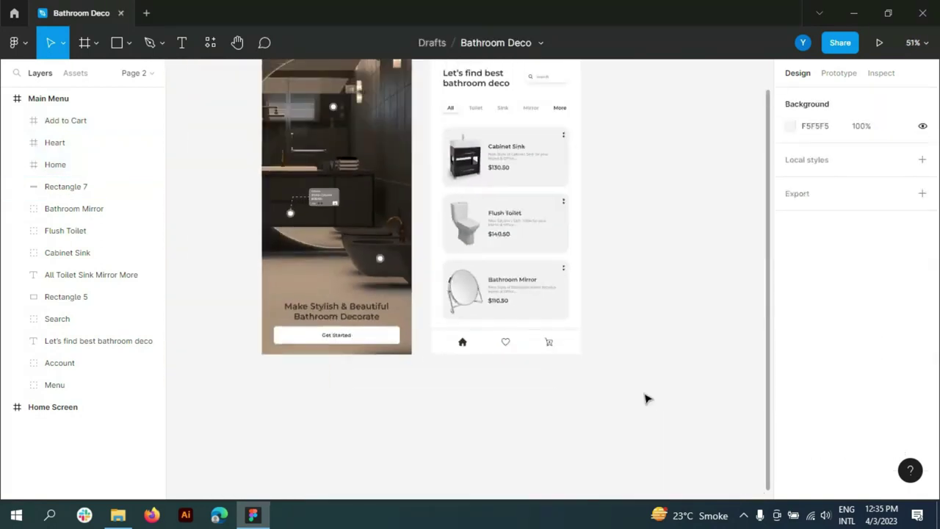
scroll(403, 346, "up", 3)
scroll(603, 441, "up", 2)
scroll(638, 429, "down", 5)
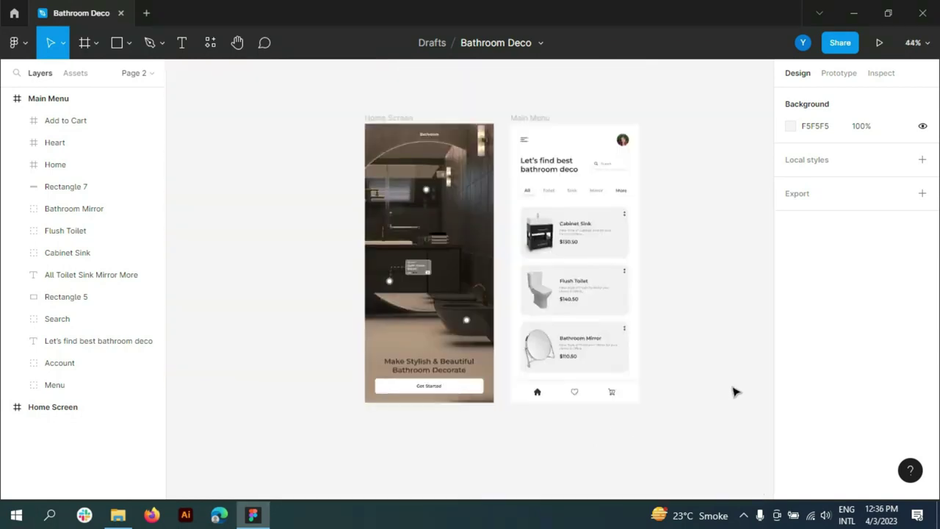
left_click(9, 98)
left_click(923, 447)
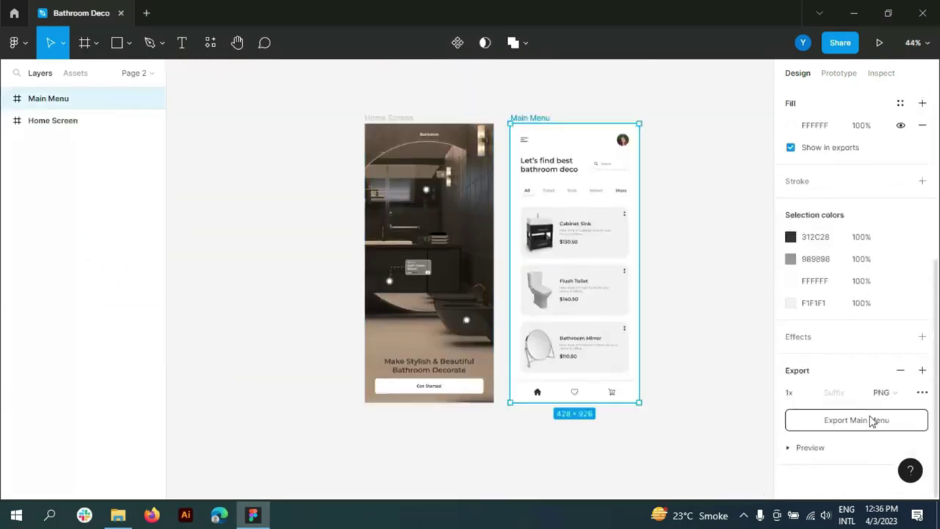
left_click(856, 420)
left_click(360, 309)
Duplicate the Main Menu frame and place the copy beside the original
scroll(422, 392, "right", 5)
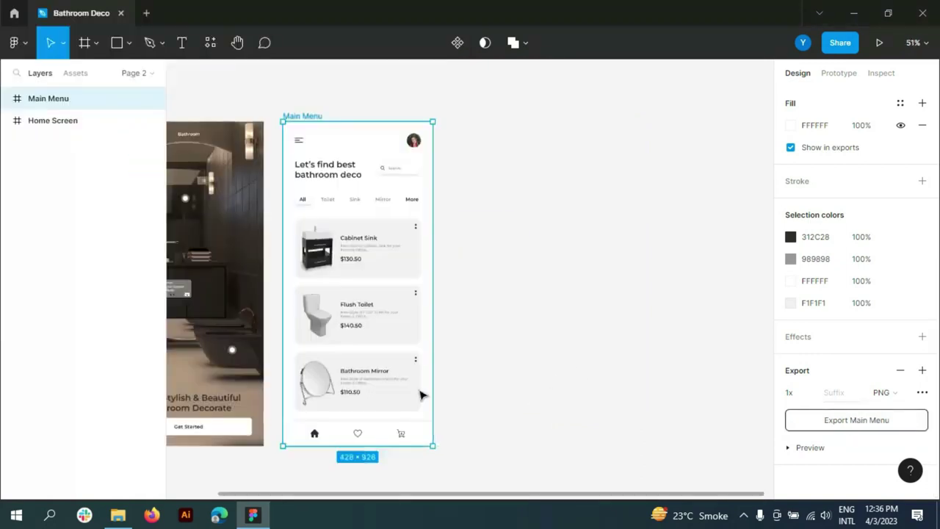
left_click_drag(391, 210, 544, 206)
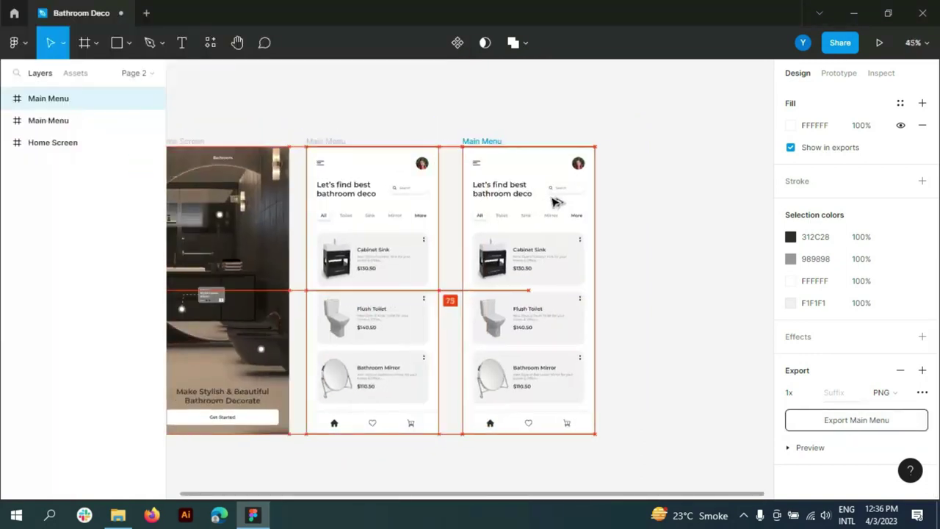
left_click(654, 222)
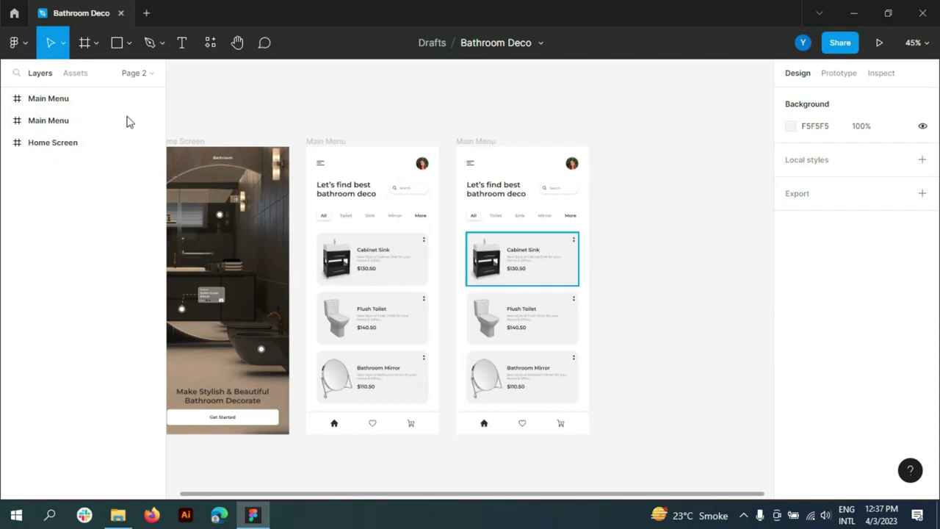
left_click(57, 103)
left_click(900, 309)
scroll(524, 185, "up", 5)
Lengthen the middle line of the copy's menu icon and delete the top and bottom lines
key("ctrl+z")
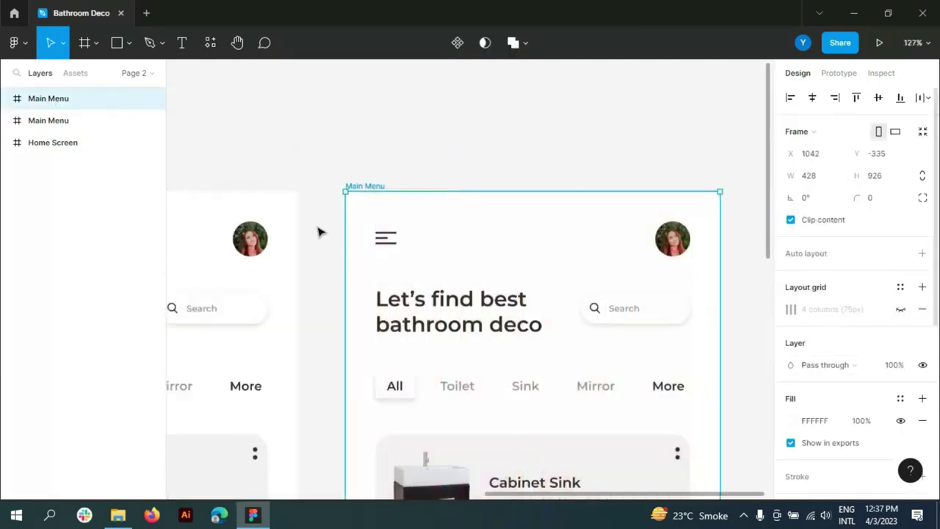
scroll(393, 431, "up", 3)
scroll(393, 431, "up", 5)
scroll(374, 416, "up", 5)
left_click(409, 369, "ctrl")
left_click_drag(462, 361, 539, 370)
left_click(518, 411, "ctrl")
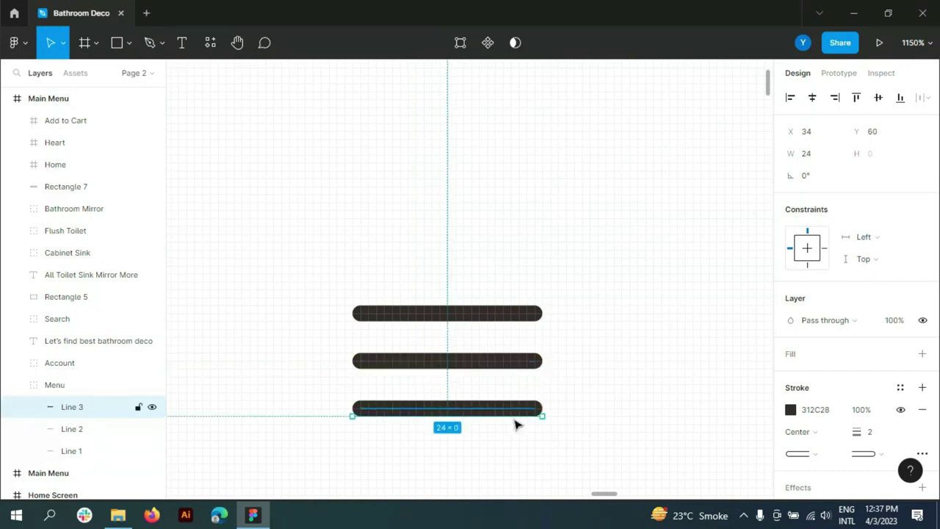
key("Delete")
left_click(73, 363)
left_click(84, 407)
left_click(84, 428)
key("Delete")
Give the remaining line a start arrowhead and rename its group to Back
left_click(133, 408)
left_click(813, 453)
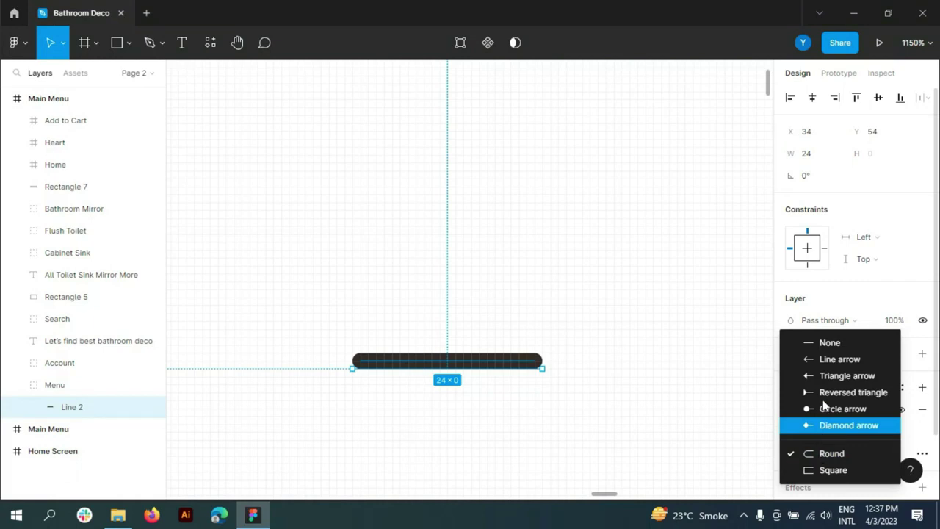
left_click(830, 359)
double_click(53, 385)
type("Ba")
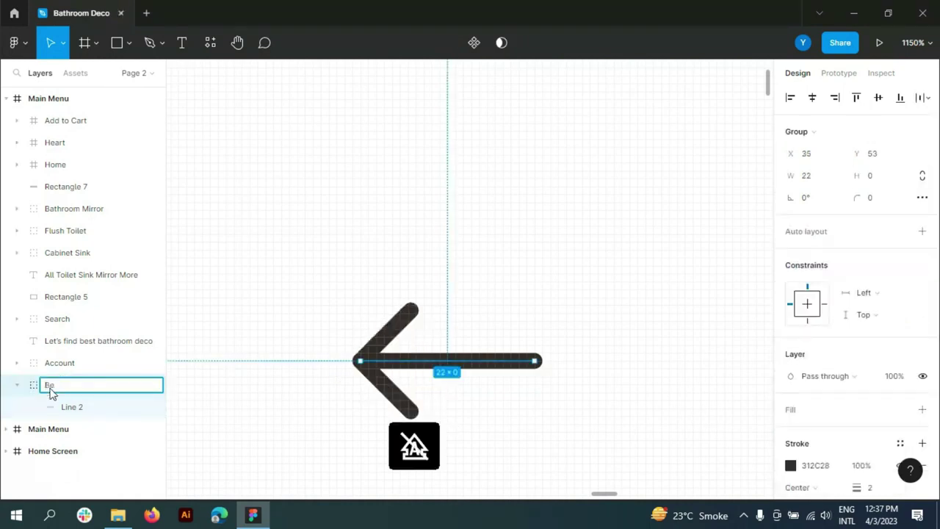
type("ck")
left_click(283, 362)
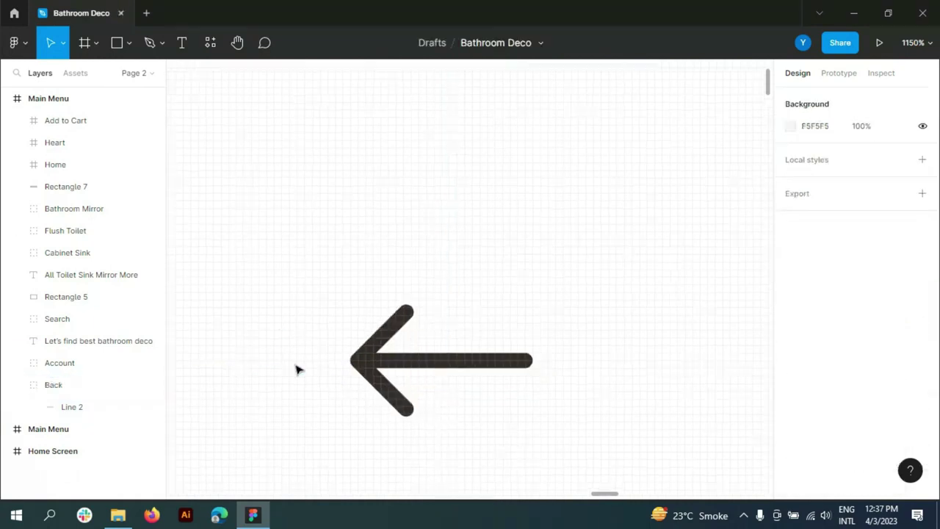
scroll(309, 363, "down", 10, "ctrl")
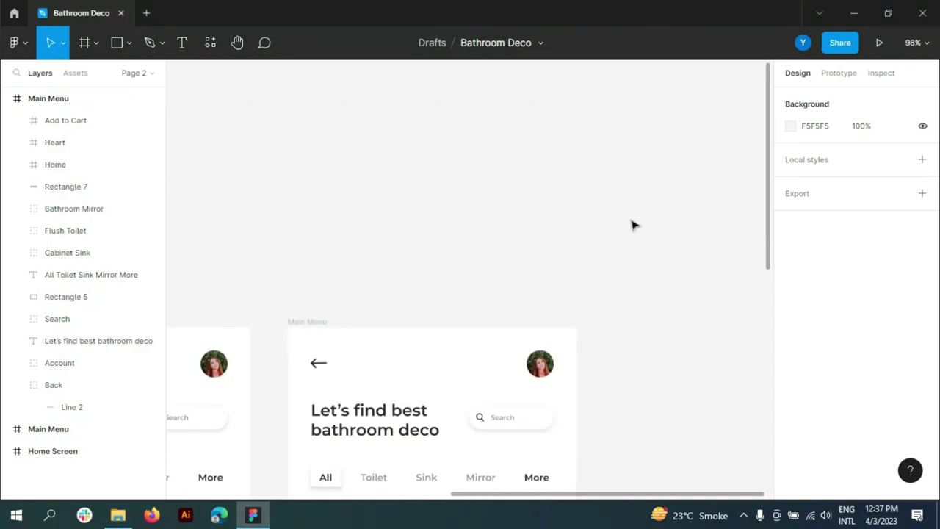
scroll(617, 313, "down", 2)
Copy the Heart icon to the top-right corner in place of the deleted Account profile photo
left_click(72, 363)
scroll(610, 302, "down", 5, "ctrl")
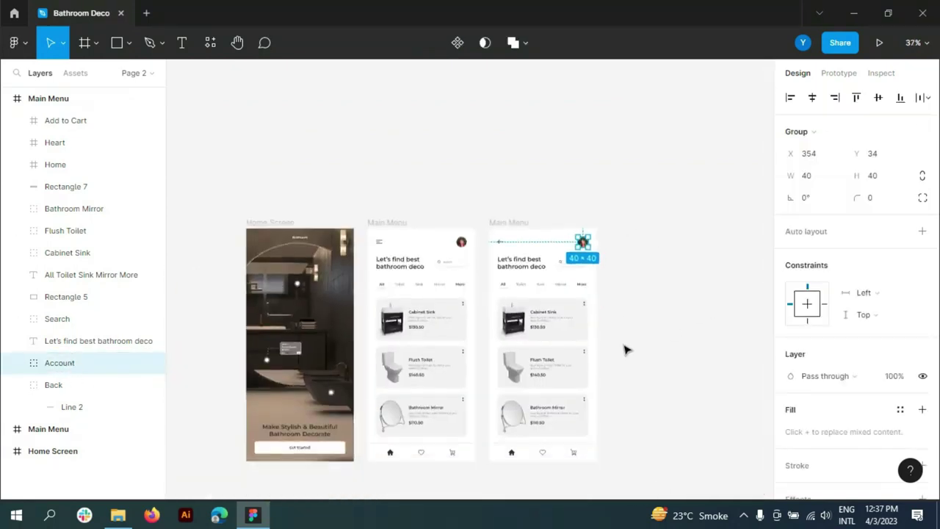
left_click(543, 455, "ctrl")
left_click(51, 143)
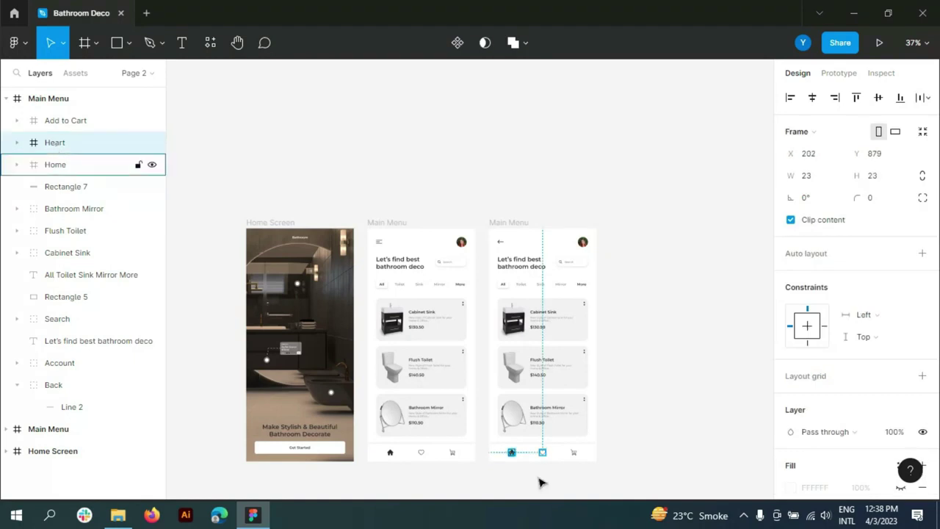
left_click_drag(576, 278, 569, 240)
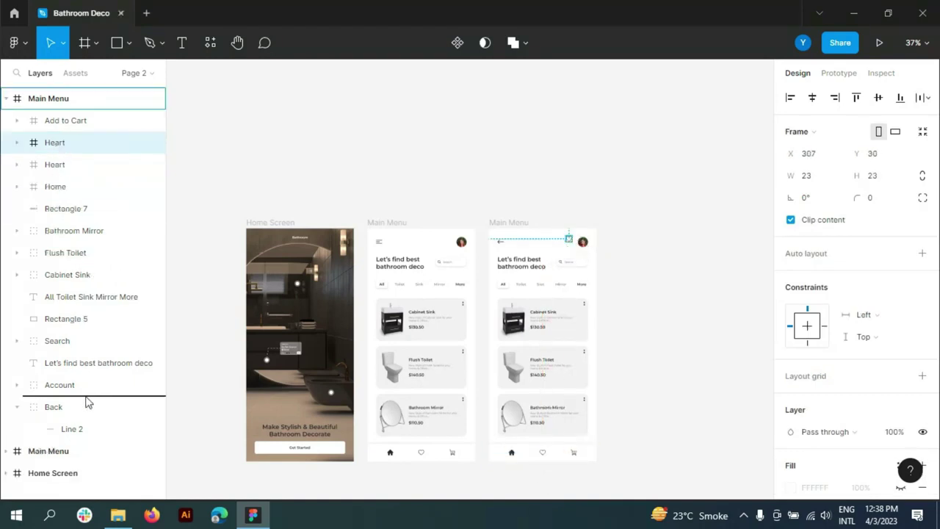
left_click_drag(86, 402, 86, 396)
scroll(598, 331, "up", 10, "ctrl")
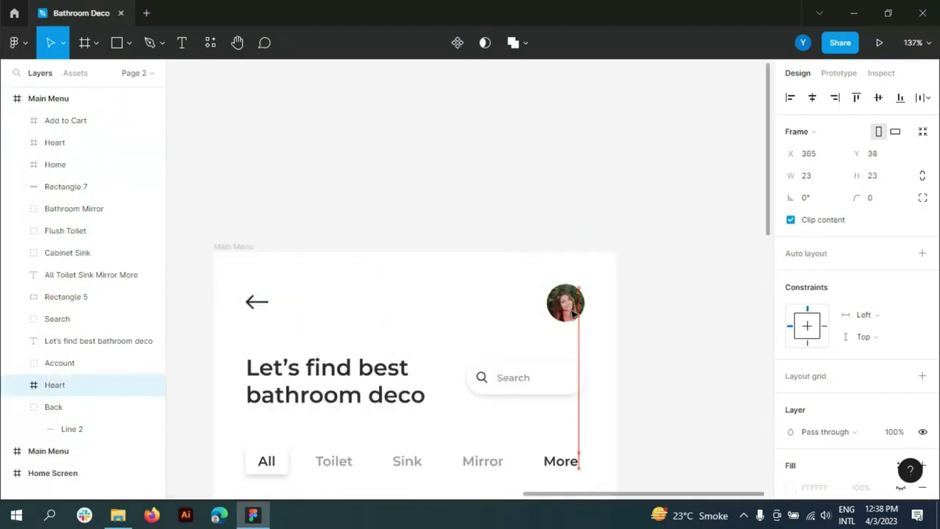
left_click_drag(575, 313, 582, 316)
left_click(68, 363)
key("Delete")
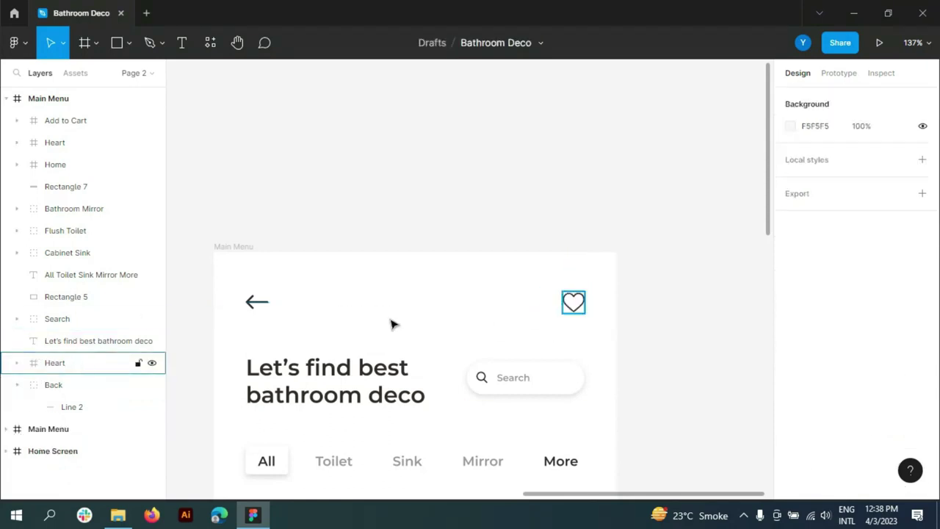
Delete the Search, product content, Home and Add to Cart layers, then paste in the Cabinet Sink image
scroll(667, 262, "down", 5, "ctrl")
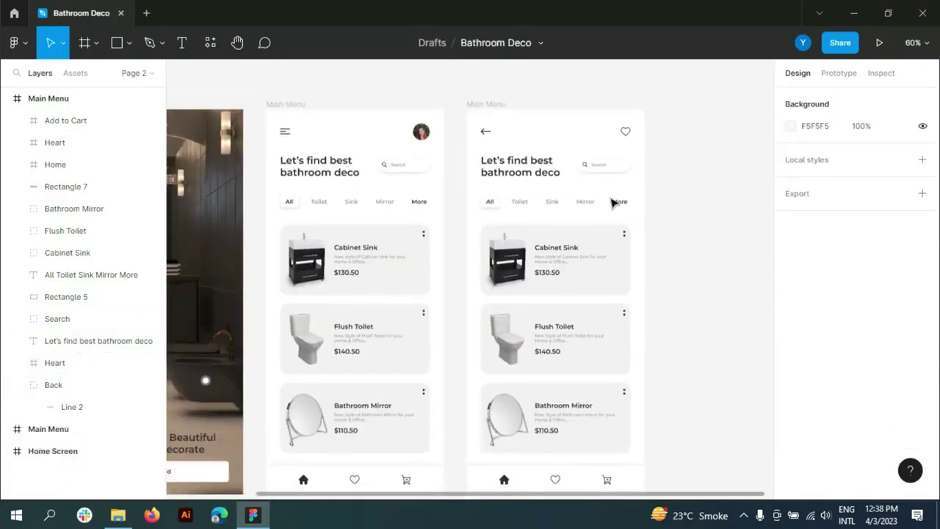
left_click(57, 318)
left_click(73, 274, "shift")
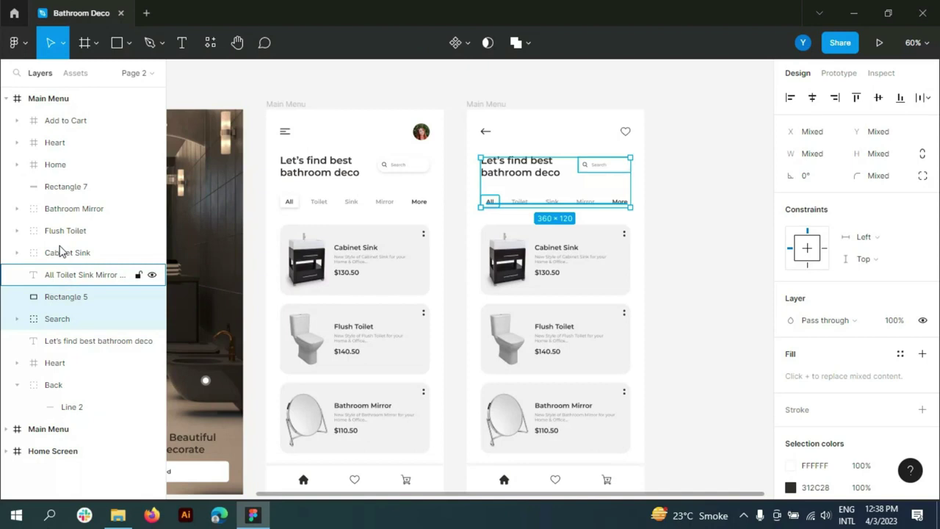
left_click(68, 252, "shift")
left_click(55, 164, "shift")
left_click(58, 121, "shift")
key("Delete")
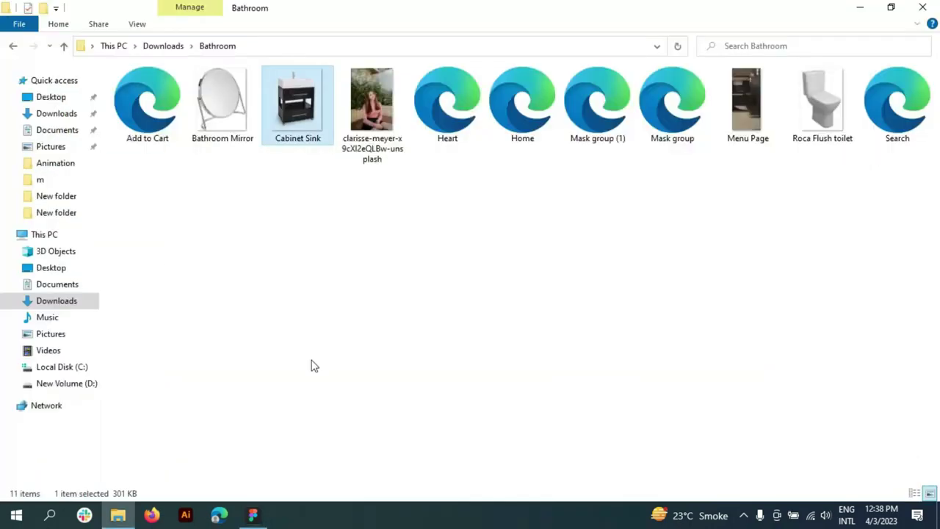
key("ctrl+v")
scroll(558, 328, "down", 2, "ctrl")
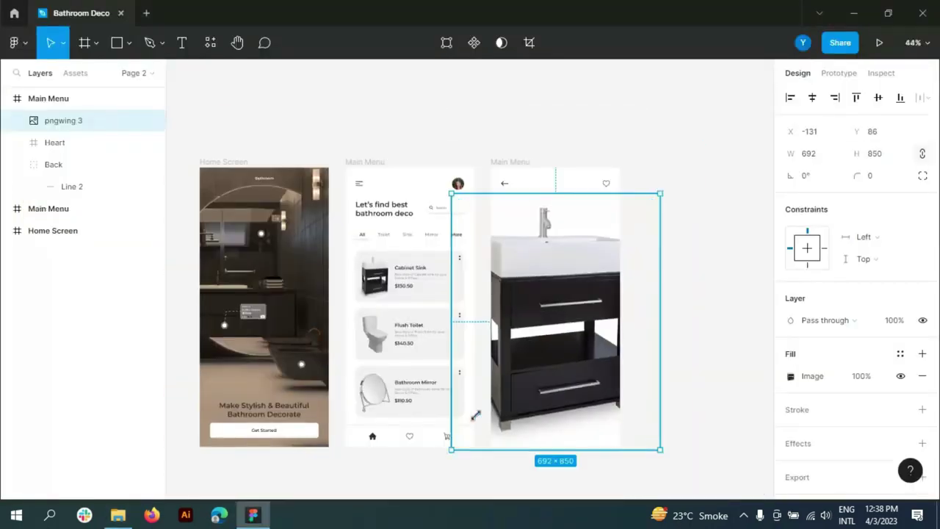
Resize the pngwing 3 sink image to 307×377 and centre it on the screen's centre line
left_click_drag(476, 416, 580, 287)
left_click_drag(611, 235, 548, 235)
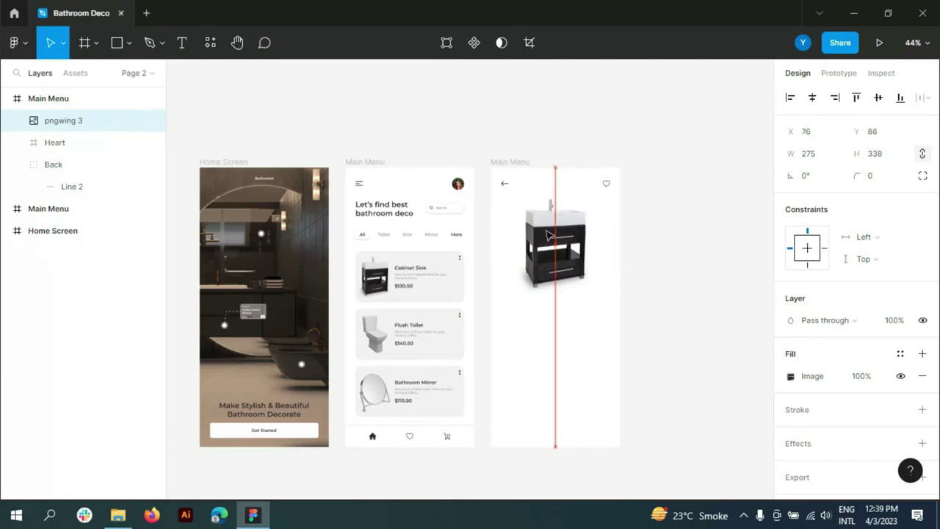
left_click_drag(596, 296, 604, 302)
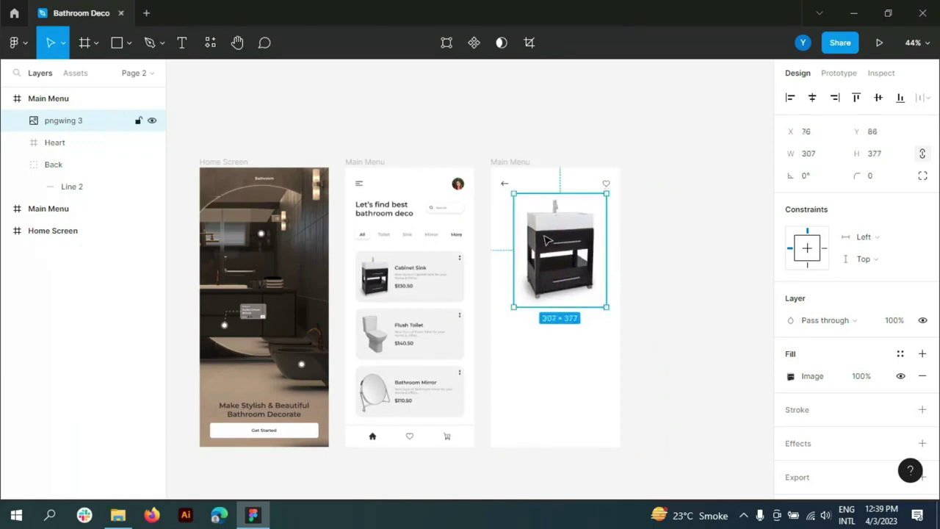
left_click(712, 287)
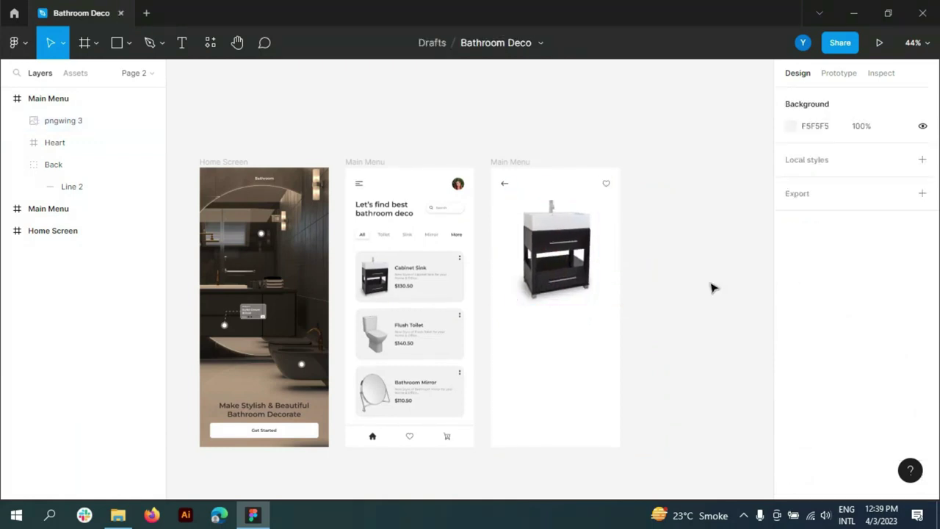
scroll(689, 342, "down", 1)
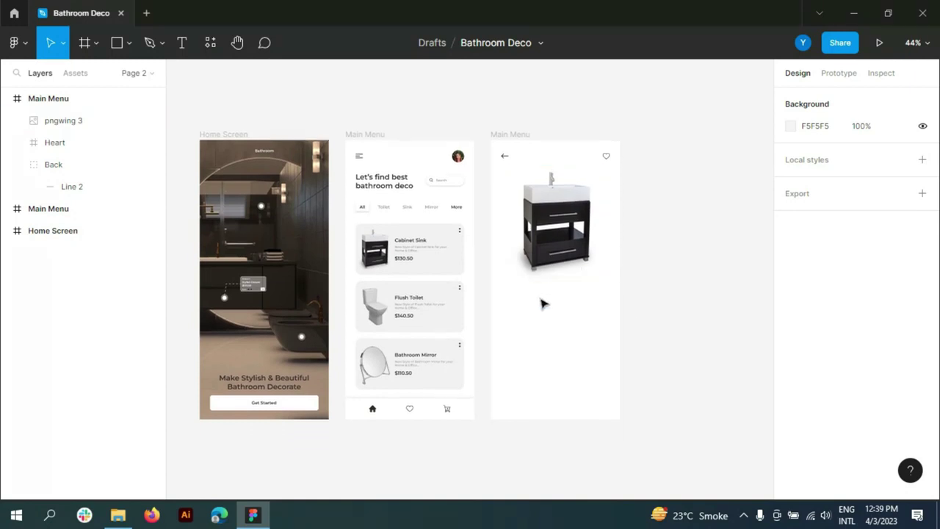
scroll(541, 301, "up", 5)
Add a 'Cabinet Sink' text heading below the sink image, coloured 312C28
left_click(182, 42)
left_click(512, 319)
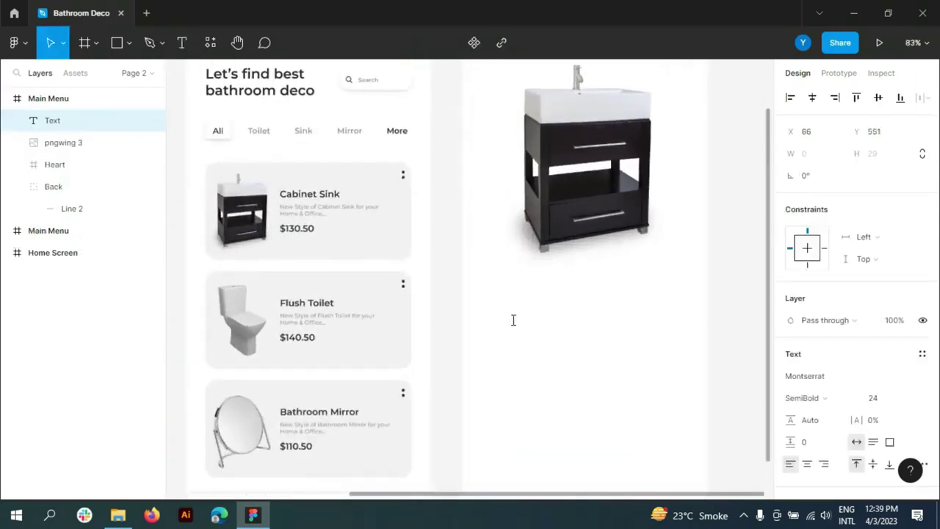
type("C")
type("abinet Sink")
key("ctrl+a")
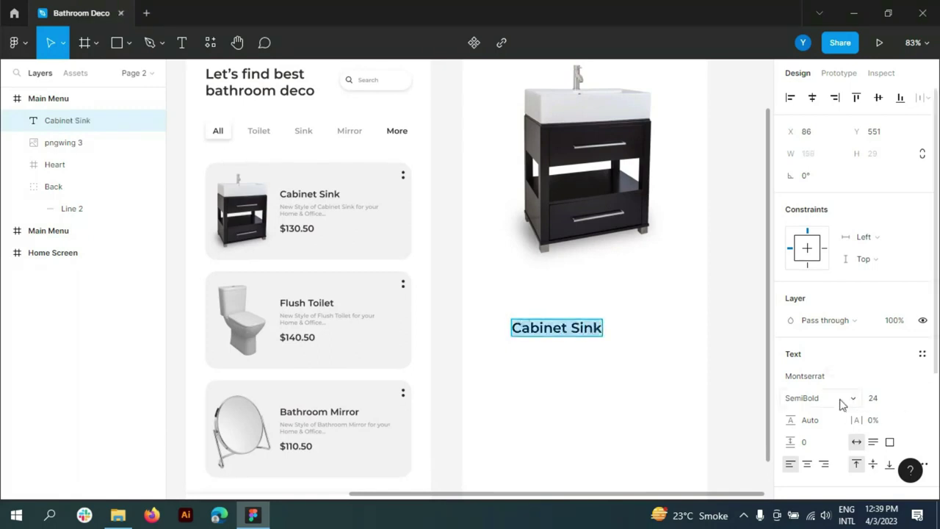
scroll(878, 399, "down", 3)
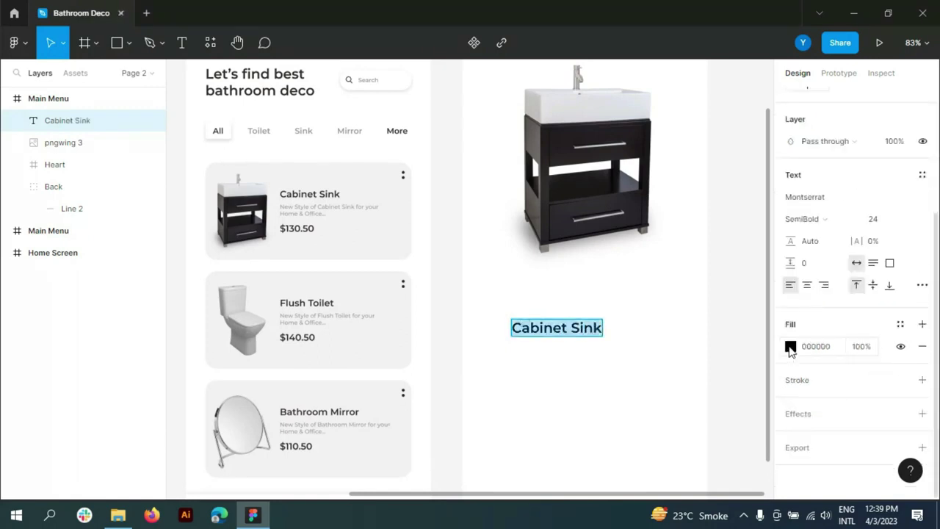
left_click(791, 346)
left_click(639, 285)
key("Escape")
key("Escape")
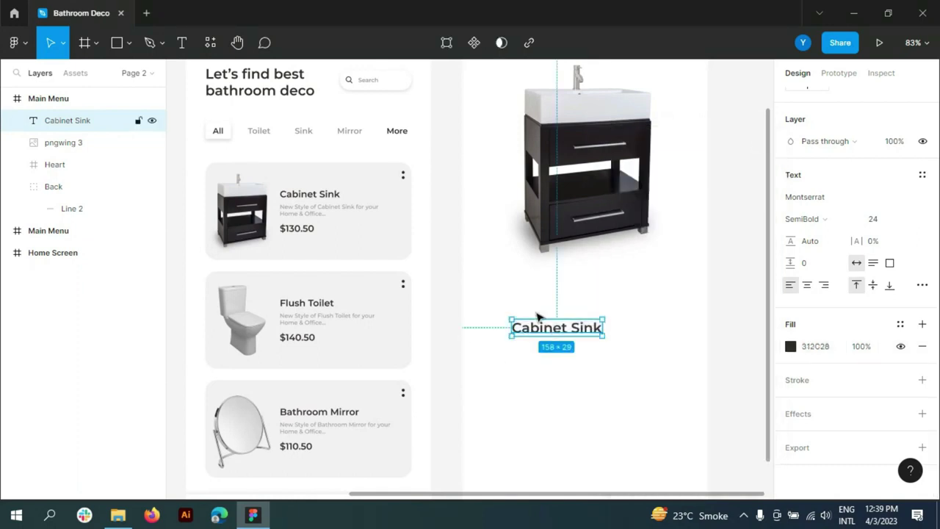
left_click_drag(537, 317, 513, 292)
key("Escape")
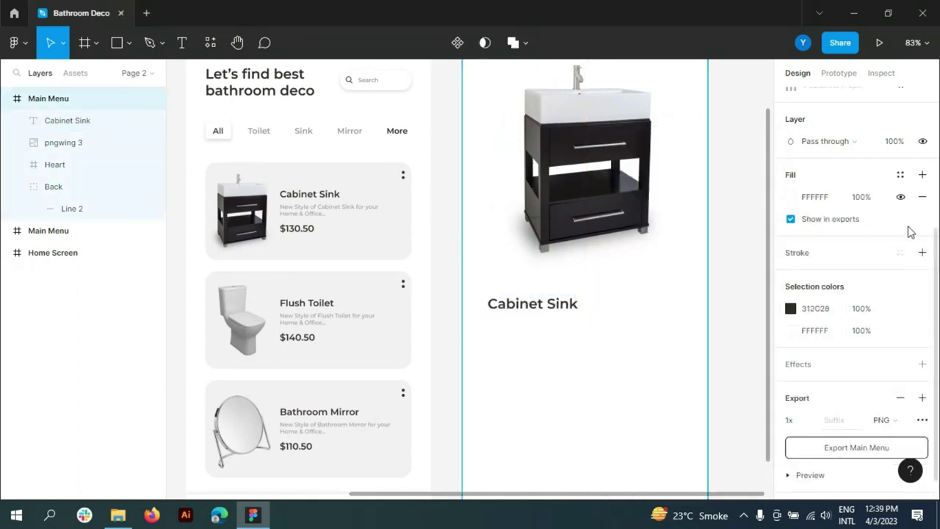
Keep the heading at size 24 and align it to the left layout grid column
scroll(909, 232, "up", 3)
left_click(903, 220)
left_click_drag(525, 309, 519, 309)
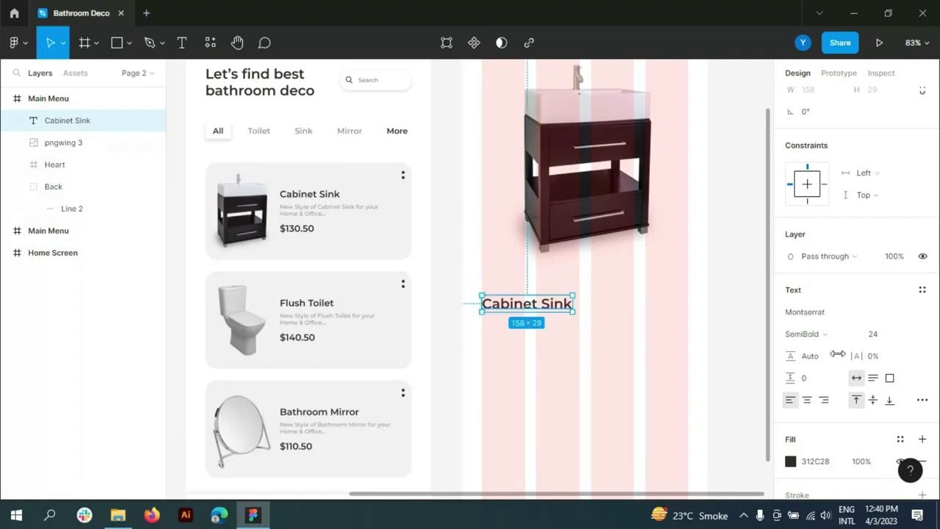
left_click(908, 334)
left_click(882, 348)
key("ctrl+z")
left_click_drag(556, 308, 542, 314)
scroll(566, 338, "down", 3)
scroll(566, 338, "up", 2)
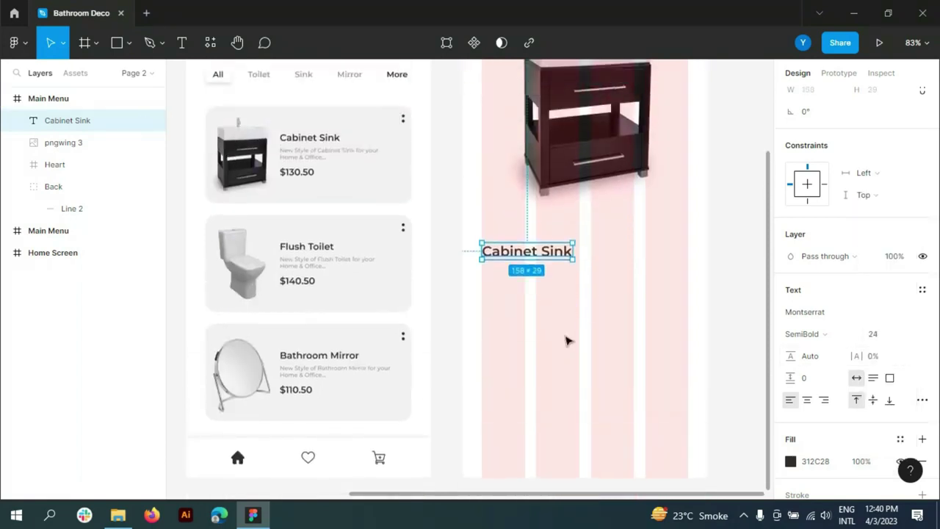
left_click(720, 287)
left_click(526, 267)
scroll(229, 147, "down", 2)
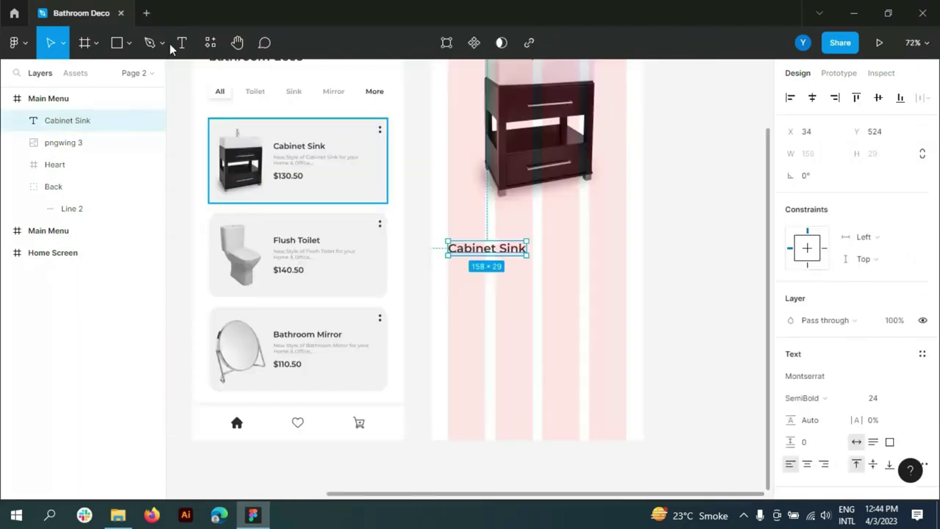
key("t")
scroll(500, 254, "up", 3)
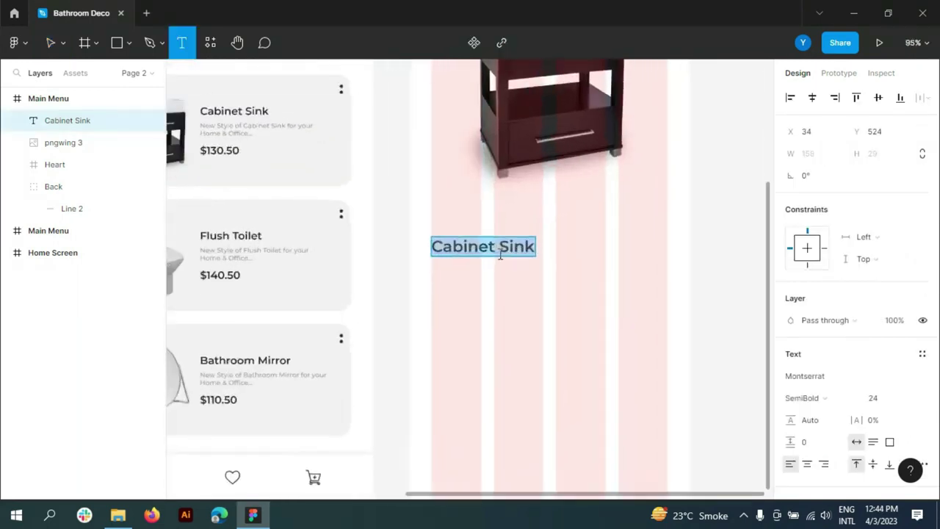
Add a description text box below the heading and set its font size to 16
left_click(211, 122)
left_click(450, 273)
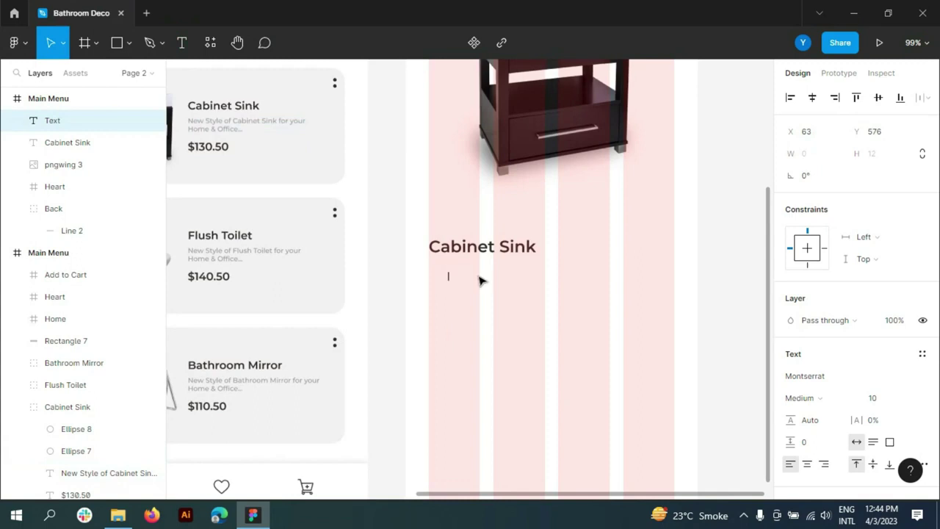
left_click(909, 399)
left_click(898, 301)
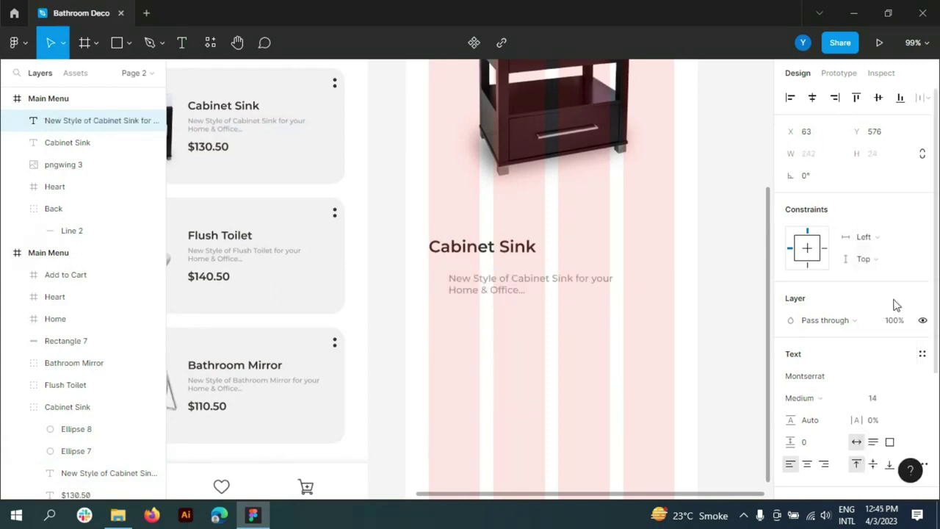
left_click(908, 397)
left_click(897, 331)
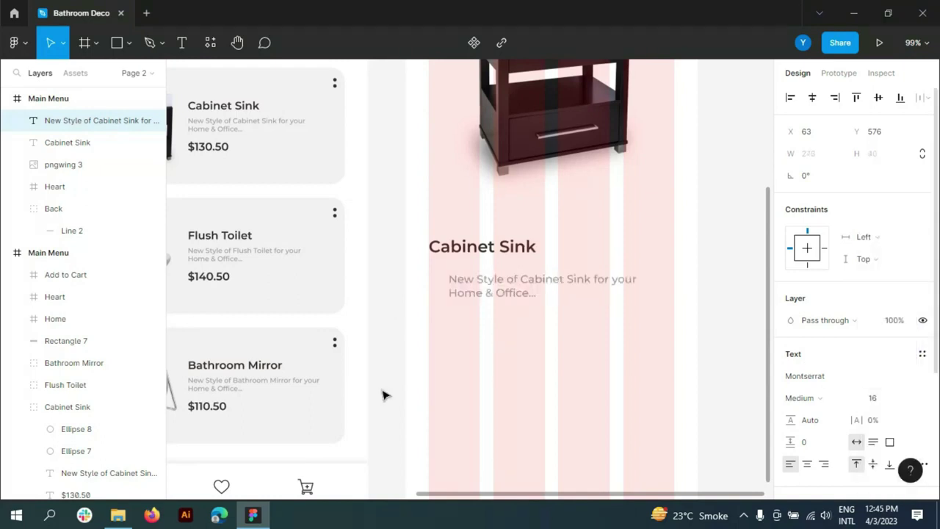
Rename the screen frame to Product Detail
key("Escape")
double_click(52, 99)
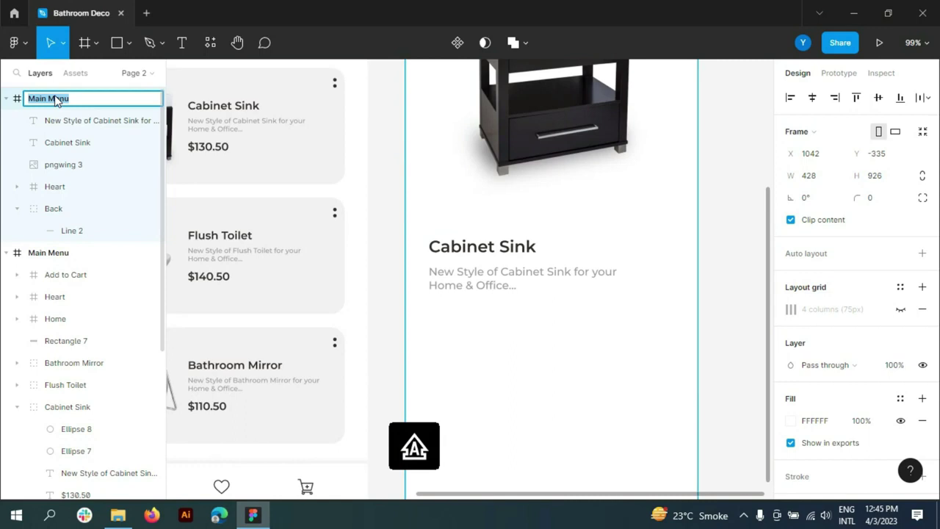
type("Product ")
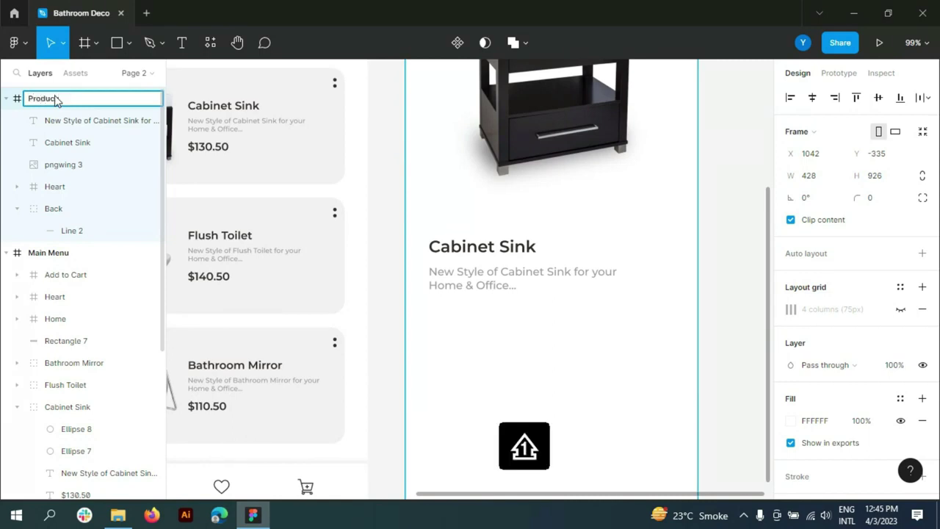
type("De")
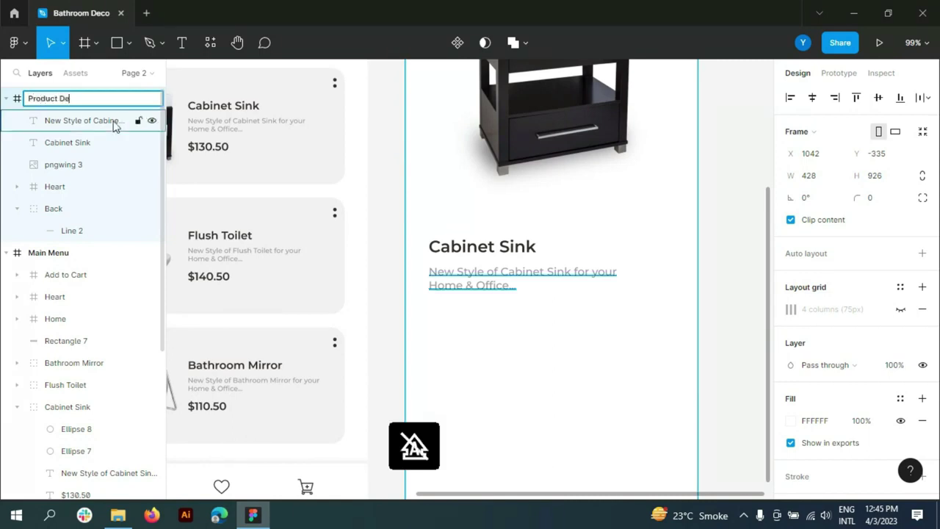
left_click(716, 272)
scroll(716, 271, "up", 2)
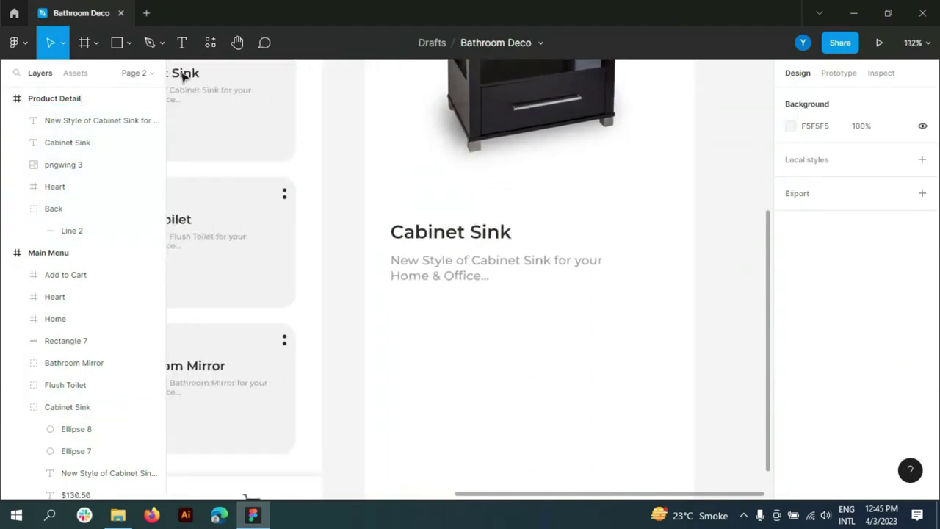
Append 'Read More' to the description and colour it dark 312C28
left_click(181, 42)
left_click(400, 274)
key("BackSpace")
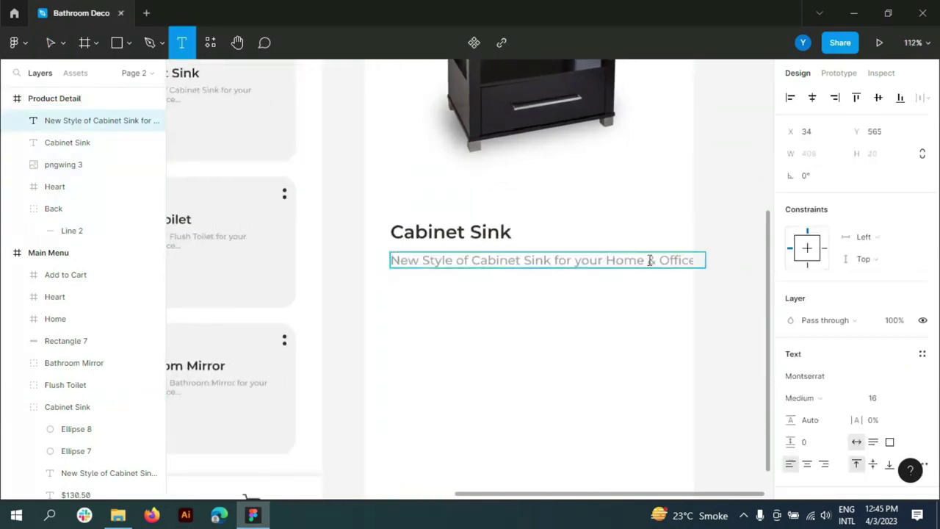
key("ctrl+z")
key("Caps_Lock")
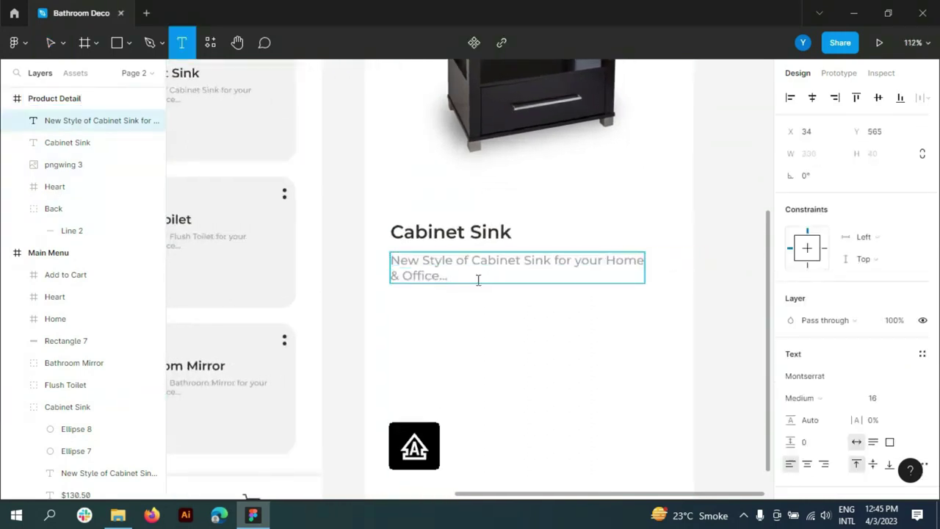
type("re")
key("ctrl+a")
left_click(455, 276)
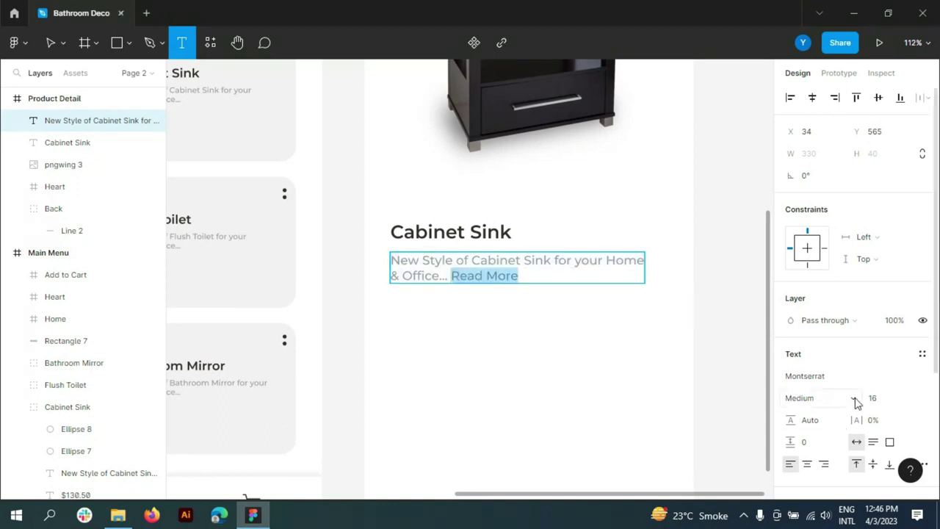
scroll(855, 402, "down", 3)
left_click(789, 387)
left_click(639, 287)
key("Escape")
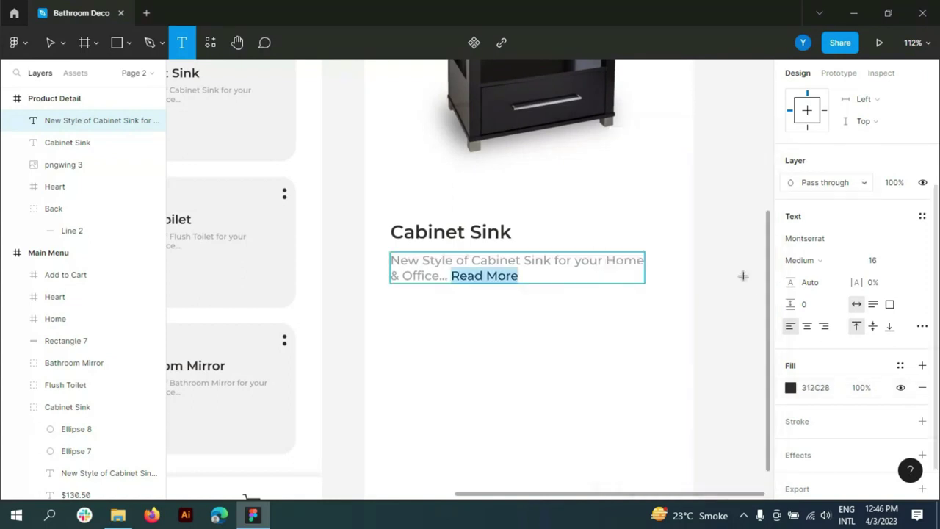
left_click(71, 53)
left_click(719, 251)
Draw a small square beside the Cabinet Sink heading with corner radius 4 and an eyedropped F1F1F1 fill
scroll(719, 251, "down", 1)
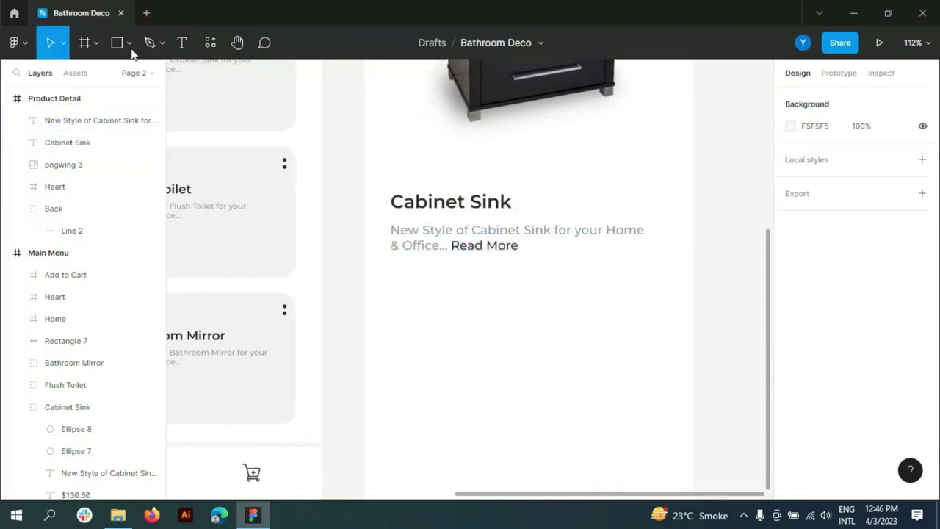
left_click(116, 42)
left_click_drag(634, 187, 665, 212)
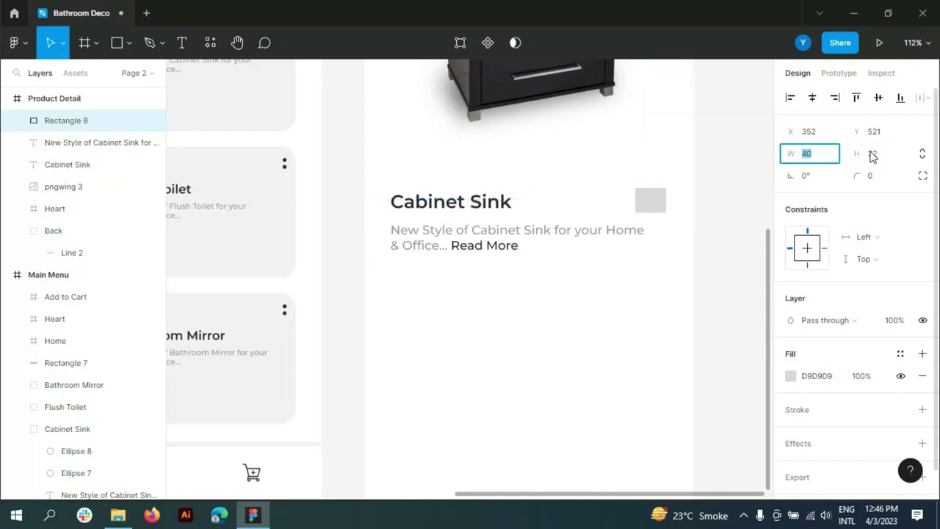
left_click(877, 180)
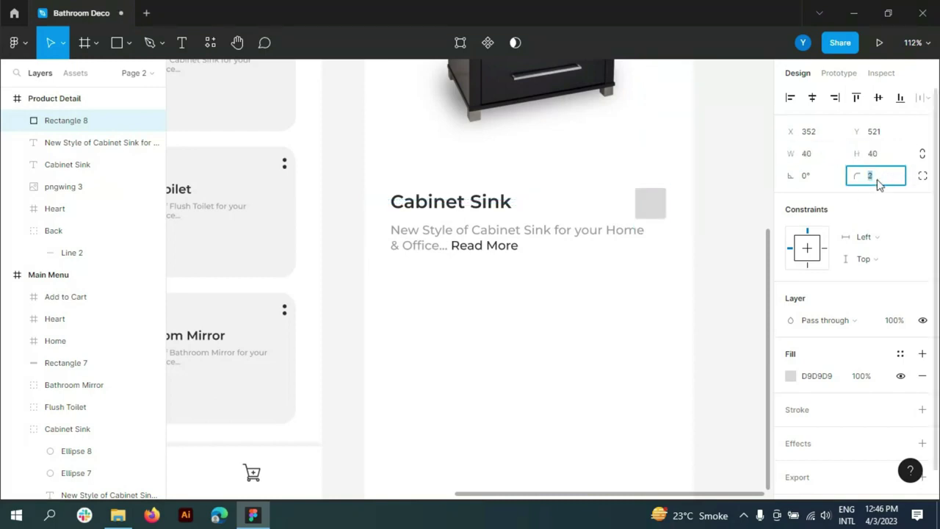
key("Return")
left_click(791, 376)
left_click(629, 346)
left_click(708, 97)
left_click(761, 141)
left_click(759, 149)
Align the light-grey square with the Cabinet Sink title and the grid column edge
left_click_drag(657, 210, 657, 203)
left_click(7, 275)
key("Escape")
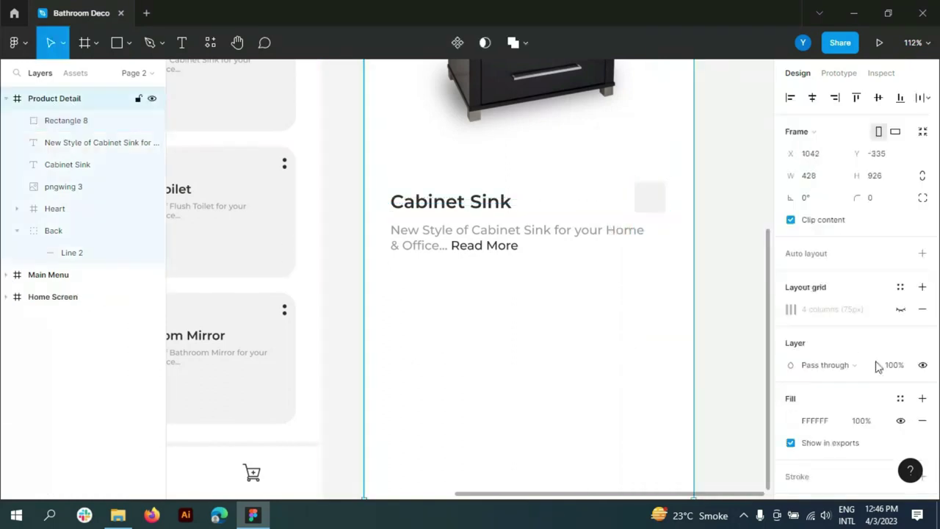
key("ctrl+shift+4")
scroll(655, 204, "up", 2)
left_click_drag(655, 204, 654, 206)
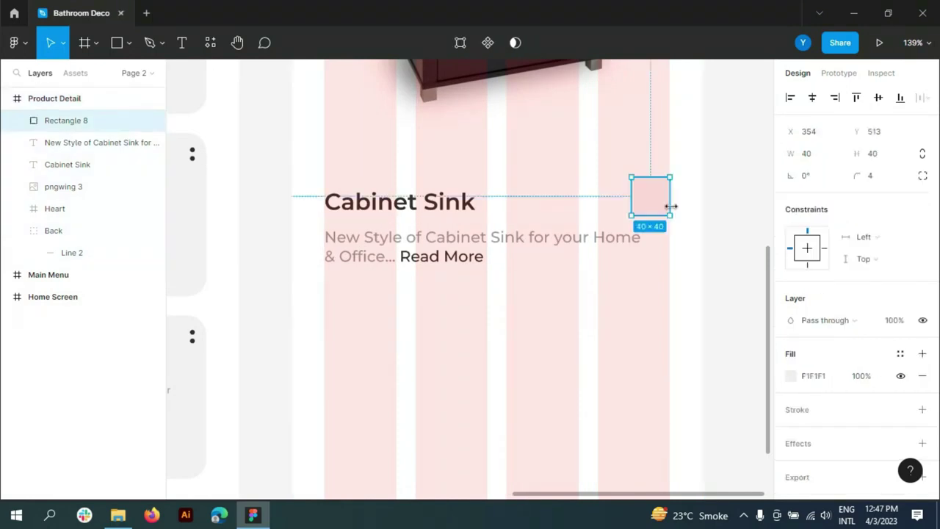
scroll(654, 207, "down", 2)
left_click(55, 98)
Bring in the Mask group shopping-bag icon and place it on the grey square
left_click(901, 309)
scroll(655, 338, "down", 2)
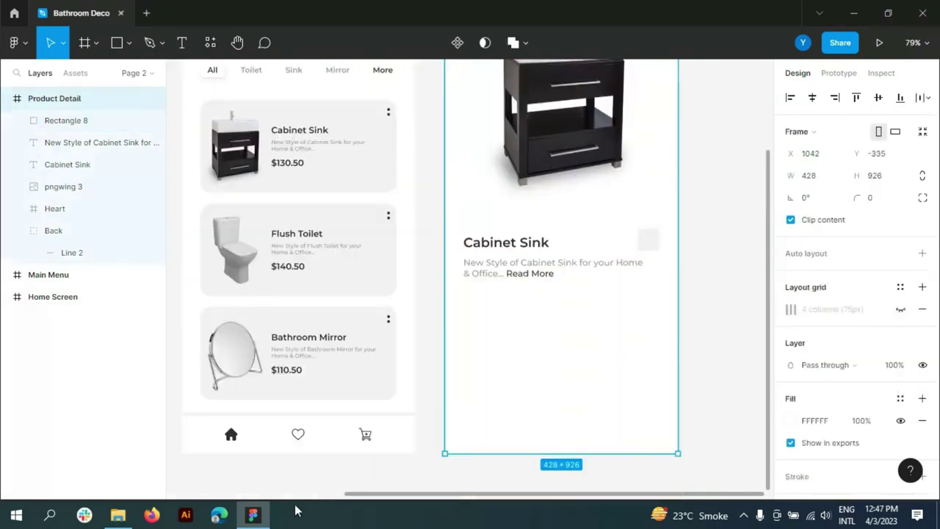
left_click(117, 514)
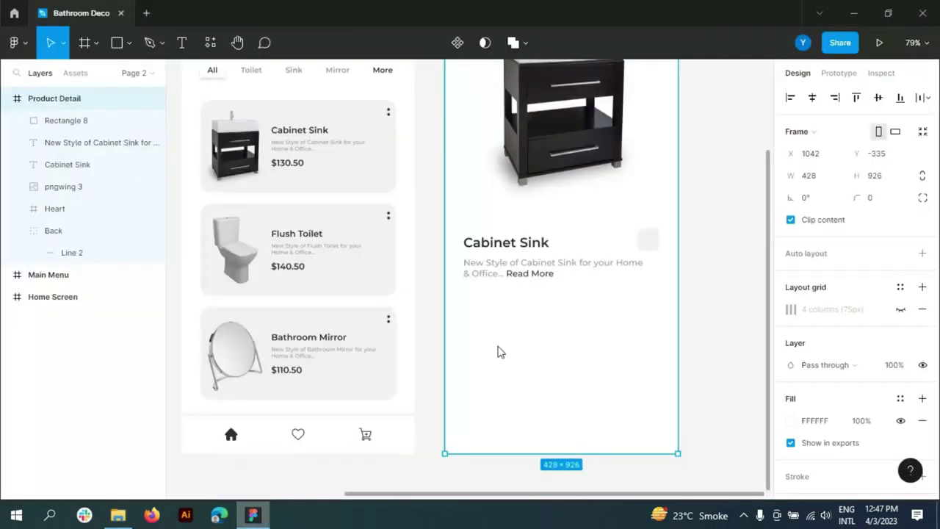
left_click_drag(598, 103, 597, 313)
key("ctrl+z")
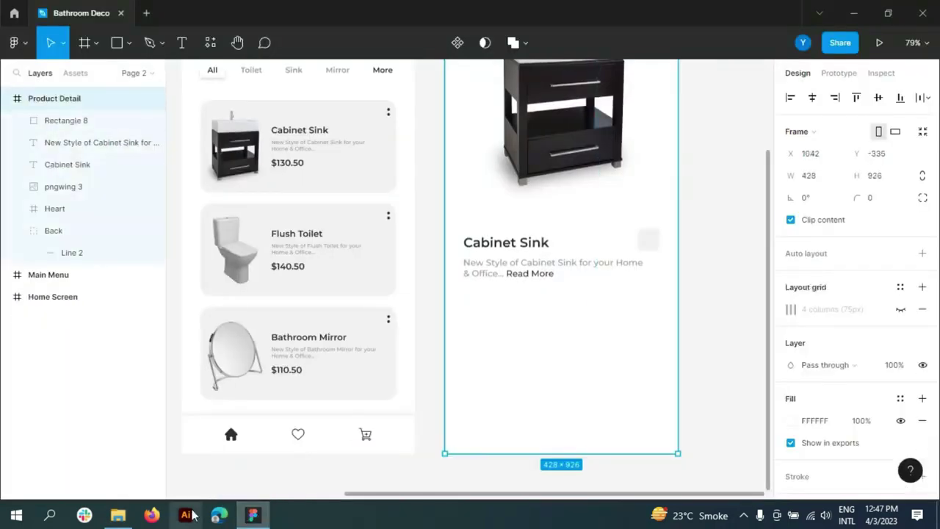
left_click(118, 514)
left_click(253, 514)
key("ctrl+v")
scroll(625, 292, "up", 5)
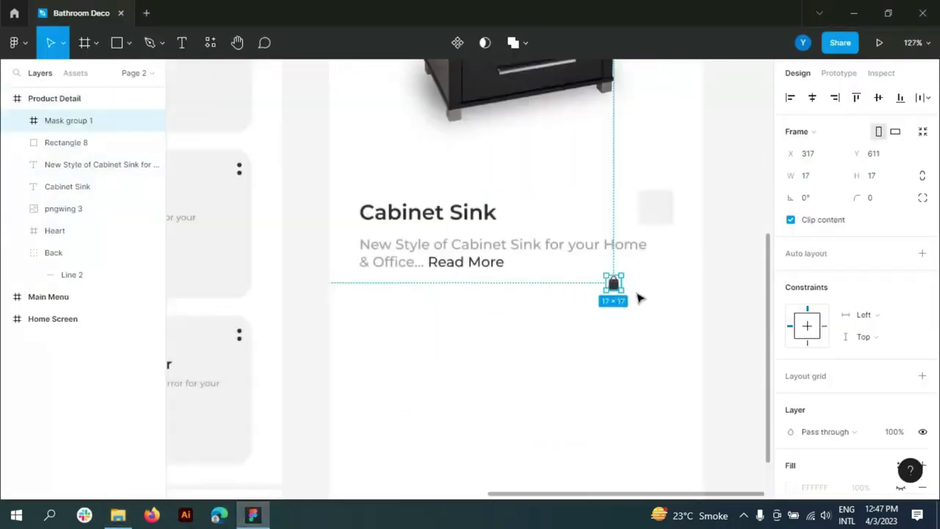
left_click_drag(598, 277, 671, 165)
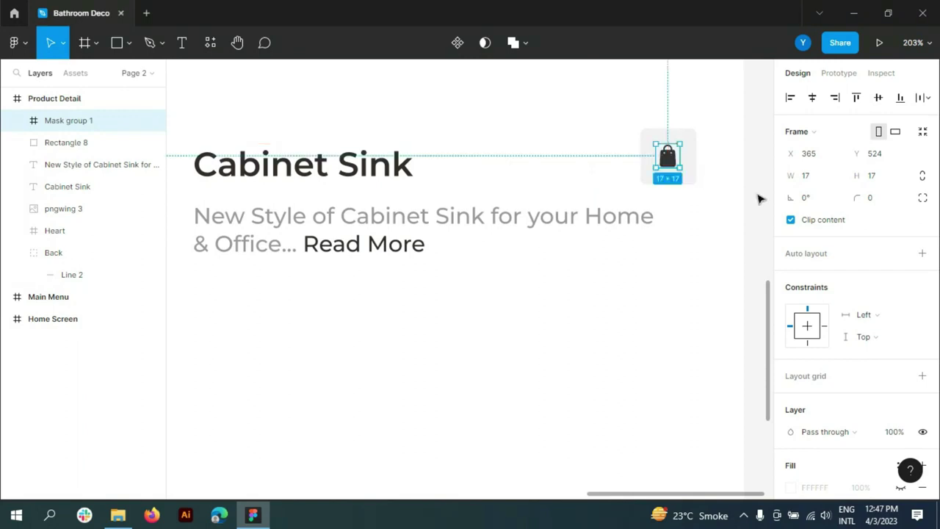
left_click(762, 197)
scroll(536, 311, "down", 5)
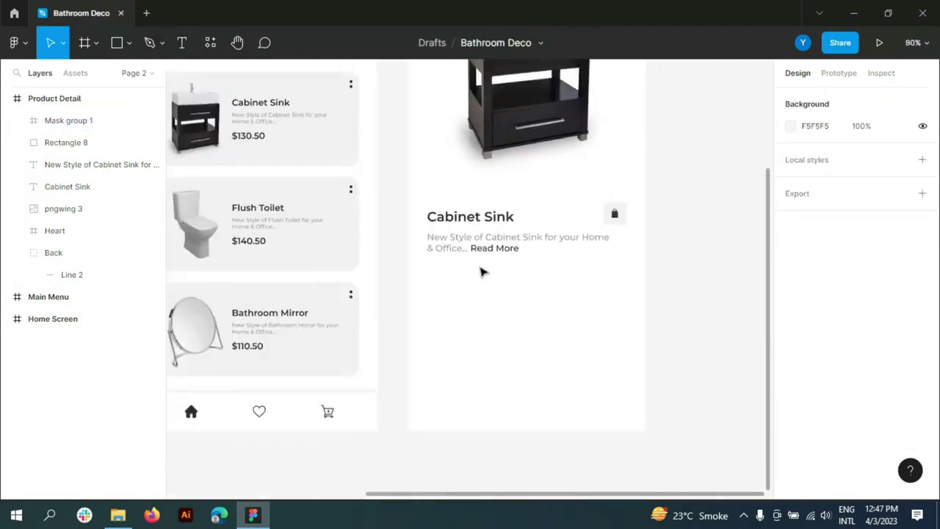
scroll(481, 272, "up", 3)
Duplicate the Cabinet Sink title below the description and retype it as $130.50
left_click_drag(489, 195, 485, 301)
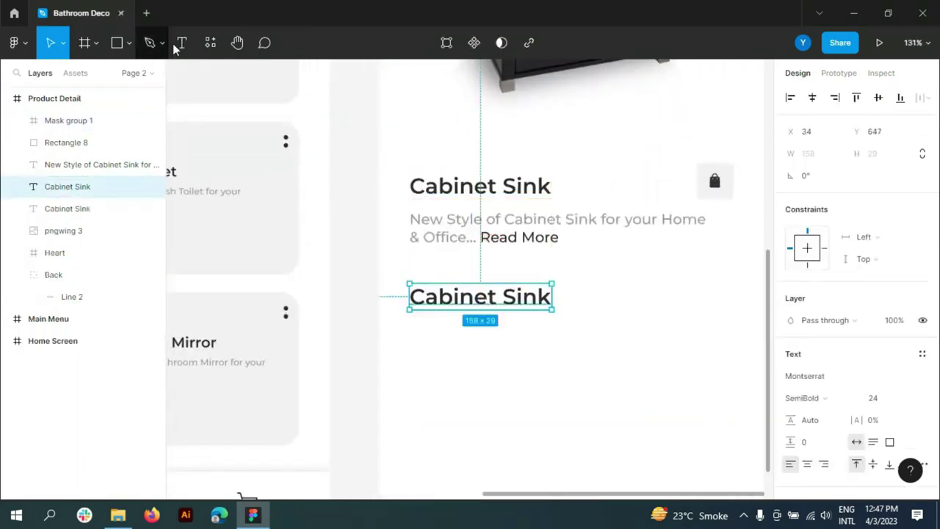
double_click(427, 295)
key("BackSpace")
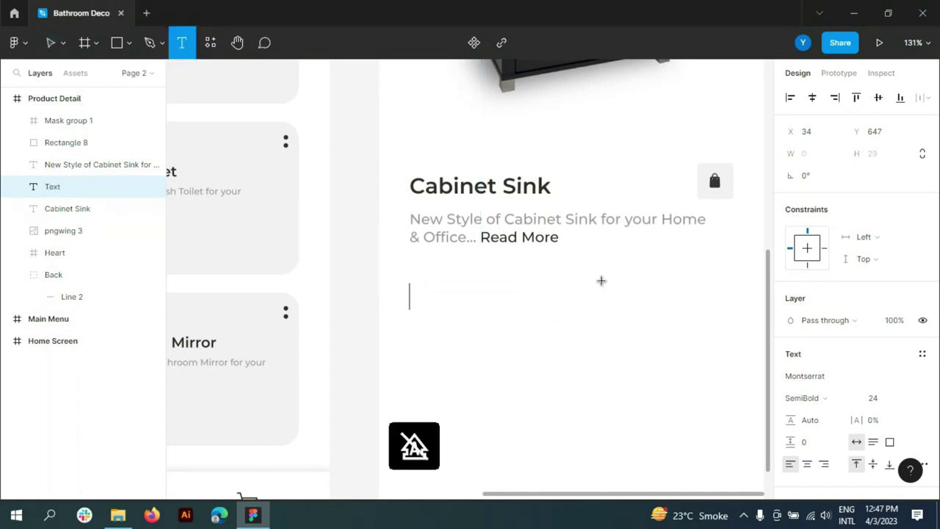
type("$130.50")
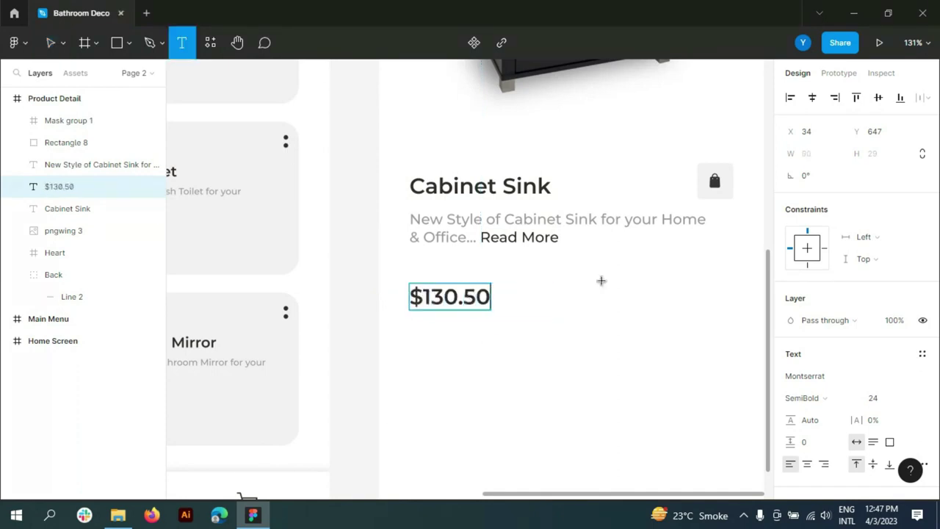
scroll(503, 249, "down", 4)
key("Escape")
left_click(696, 233)
scroll(694, 232, "down", 1)
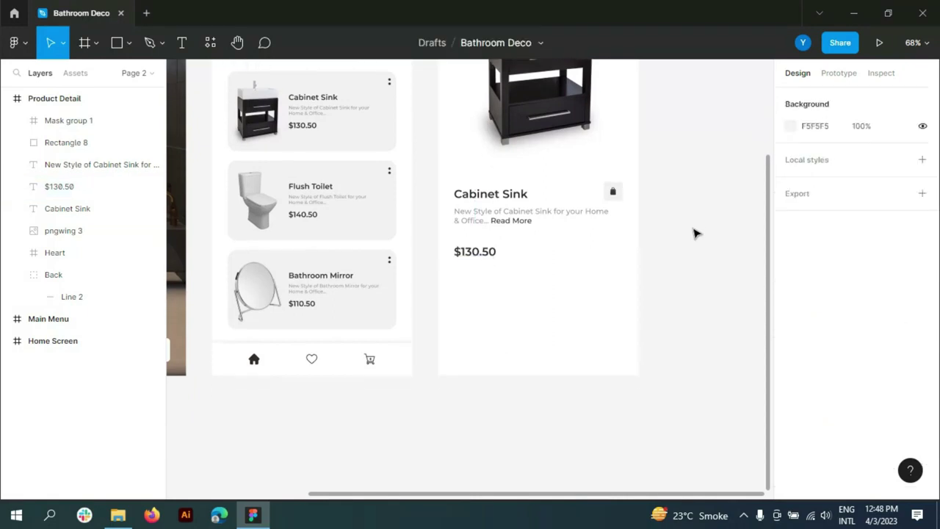
left_click_drag(474, 234, 474, 235)
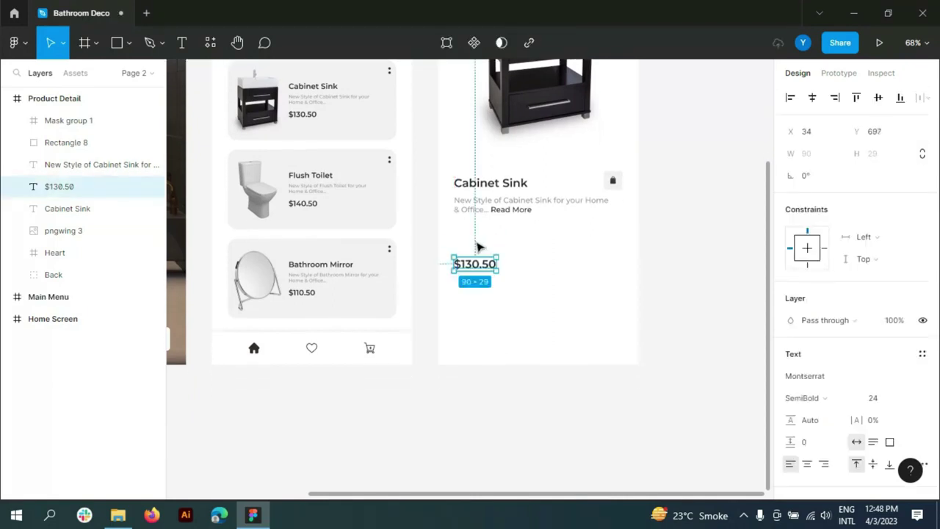
Draw a 100×30 rectangle with corner radius 5 on the price line, right of $130.50
left_click(128, 43)
left_click(59, 73)
left_click_drag(563, 258, 617, 277)
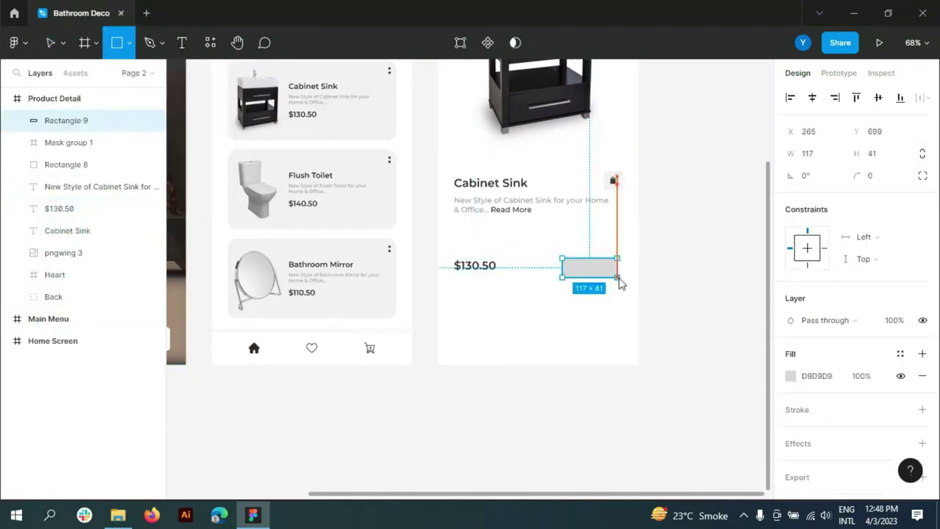
left_click(888, 156)
left_click(875, 181)
left_click(815, 156)
type("114")
key("Return")
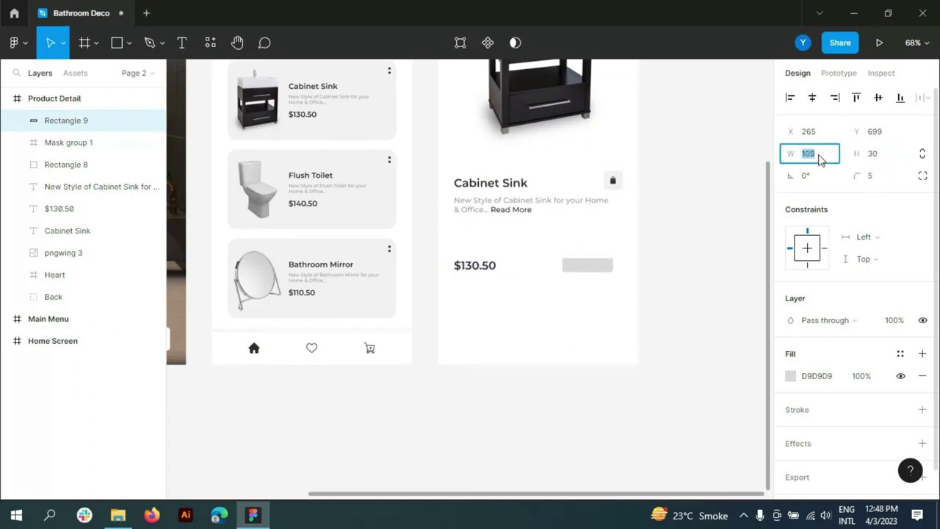
scroll(598, 308, "up", 2)
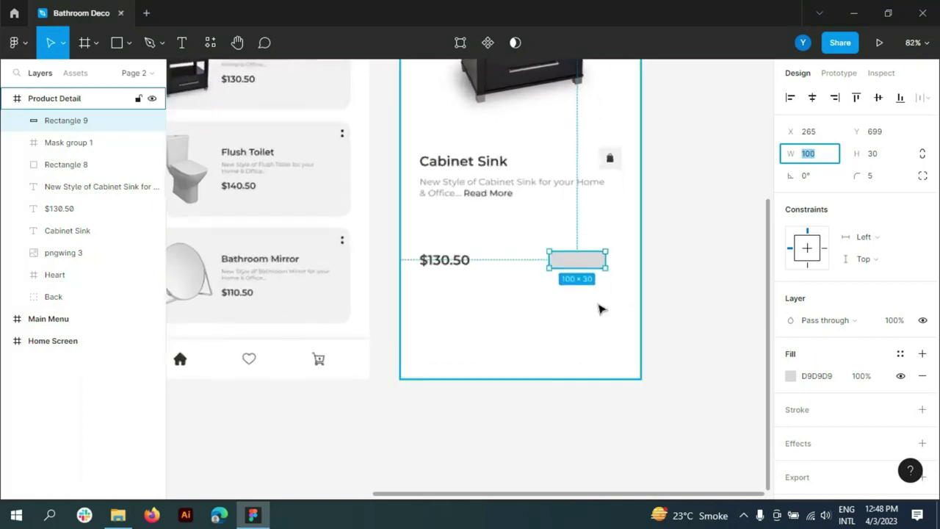
scroll(588, 242, "up", 3)
left_click_drag(588, 242, 594, 243)
Fill the price-line box with the light-grey F1F1F1 sampled from the canvas
left_click(791, 376)
left_click(628, 342)
left_click(706, 119)
key("Escape")
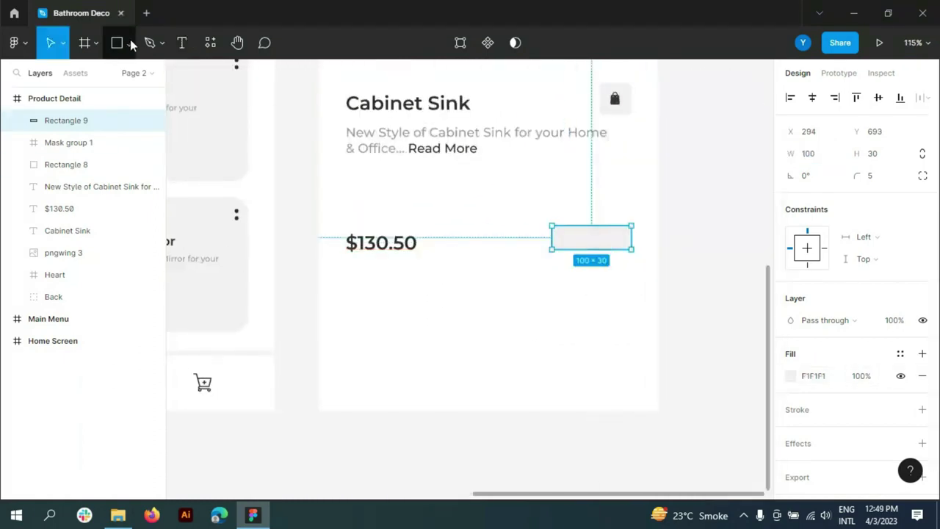
Draw a horizontal line in the box and centre it on the vertical line to form a plus
left_click(131, 43)
left_click(88, 95)
scroll(554, 237, "up", 2)
scroll(566, 230, "up", 5)
mouse_move(530, 231)
left_mouse_down()
mouse_move(596, 229)
mouse_move(567, 229)
left_mouse_up()
left_click(64, 147, "shift")
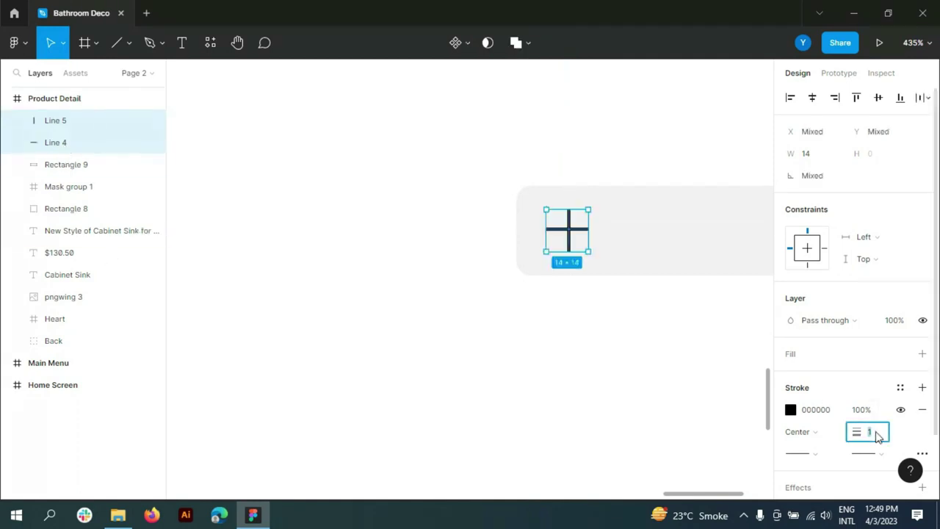
type(".5")
scroll(573, 240, "up", 3)
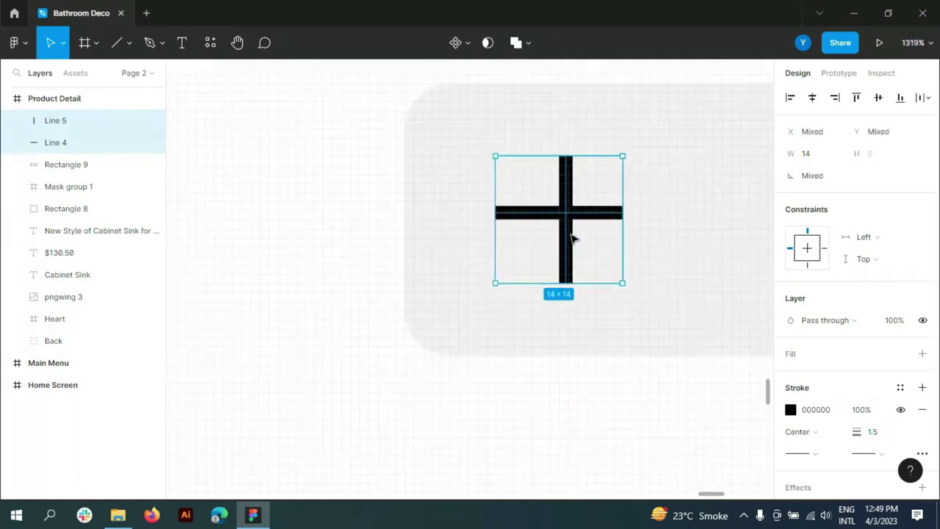
left_click(595, 216)
left_click_drag(595, 217, 607, 225)
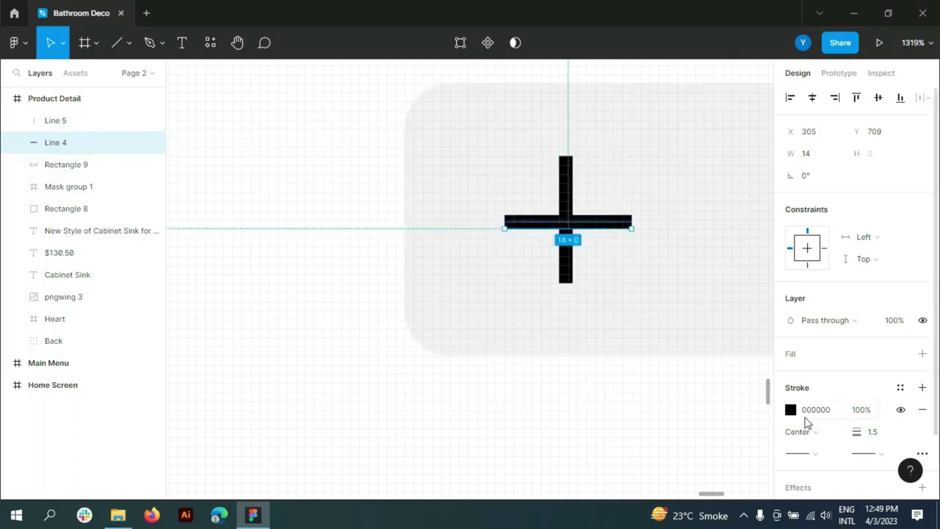
Give both plus-sign lines a dark 312C28 stroke
left_click(791, 409)
left_click(625, 433)
left_click(55, 121)
left_click(790, 409)
left_click(625, 433)
key("Escape")
scroll(571, 378, "down", 5)
left_click(273, 269)
Copy the plus to the box's right end and delete its vertical line to make a minus
left_click(55, 142)
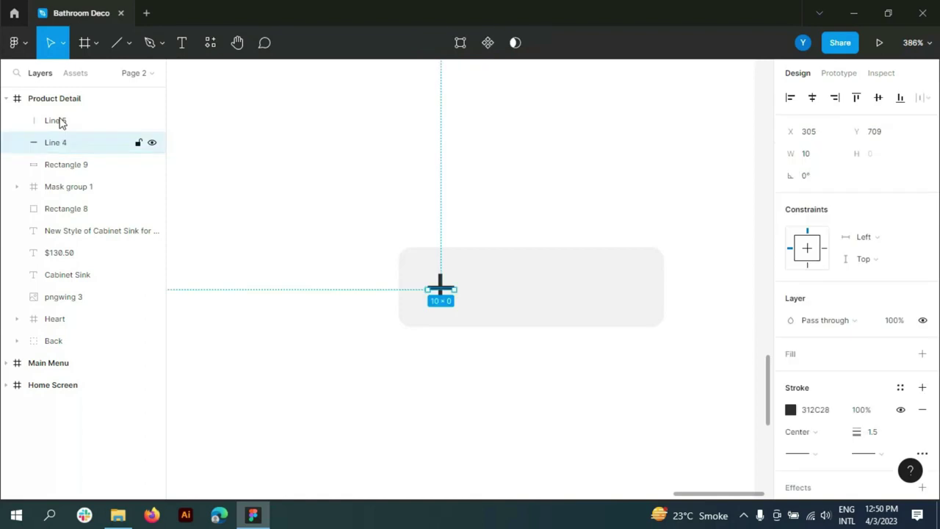
left_click(61, 122, "shift")
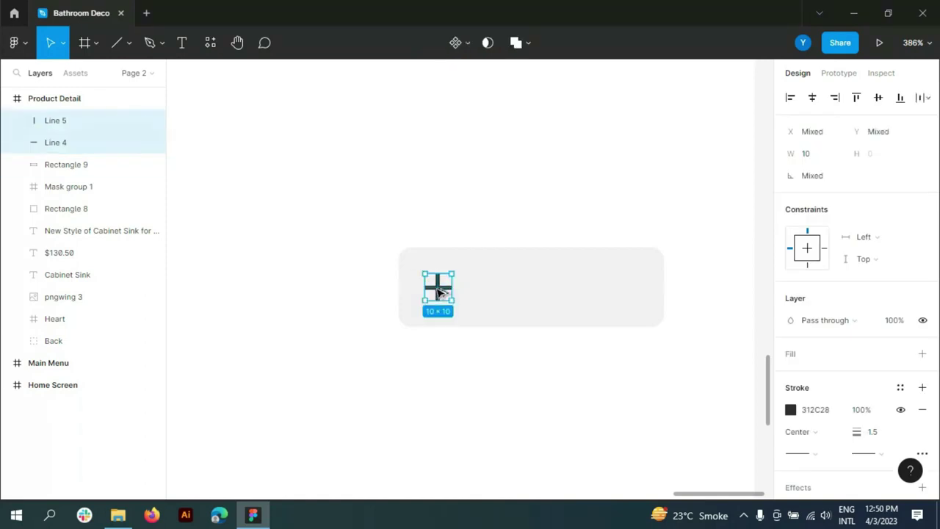
left_click_drag(438, 292, 630, 289)
left_click(53, 165)
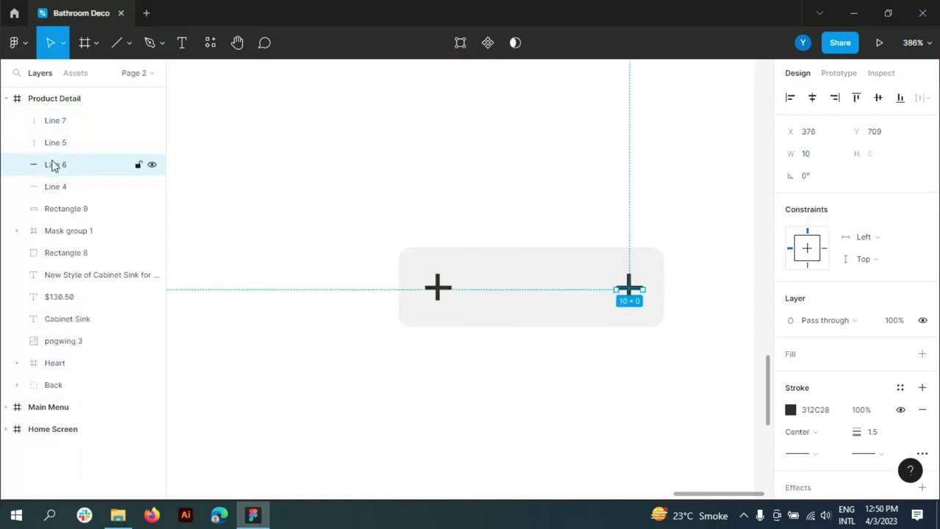
left_click(55, 120)
key("Delete")
Add a quantity number between the plus and minus with 312C28 fill
left_click(182, 42)
left_click(531, 277)
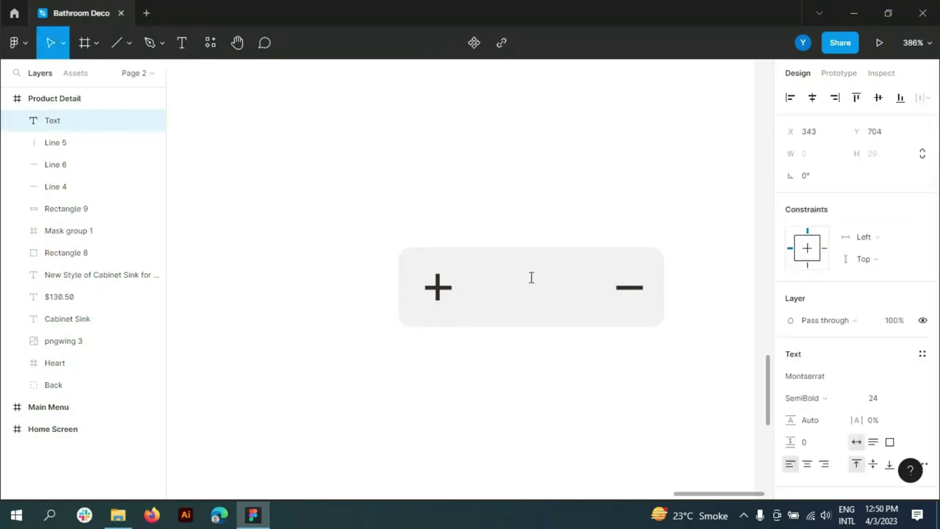
type("1")
key("ctrl+a")
scroll(852, 331, "down", 2)
left_click(790, 456)
type("312C28")
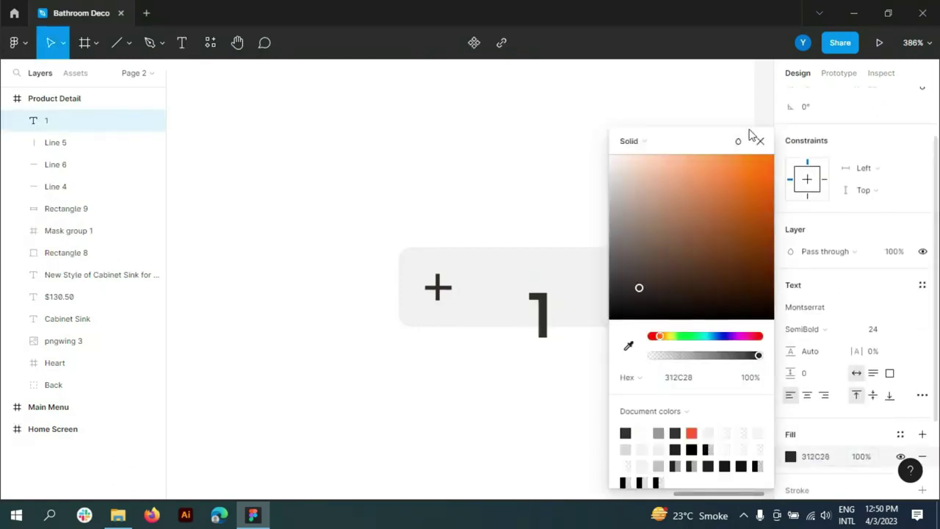
left_click(759, 140)
Set the quantity 1 to font size 14 and centre it vertically in the stepper
left_click(909, 330)
left_click(899, 296)
left_click(908, 330)
left_click(899, 296)
left_click_drag(535, 300, 533, 285)
left_click(648, 357)
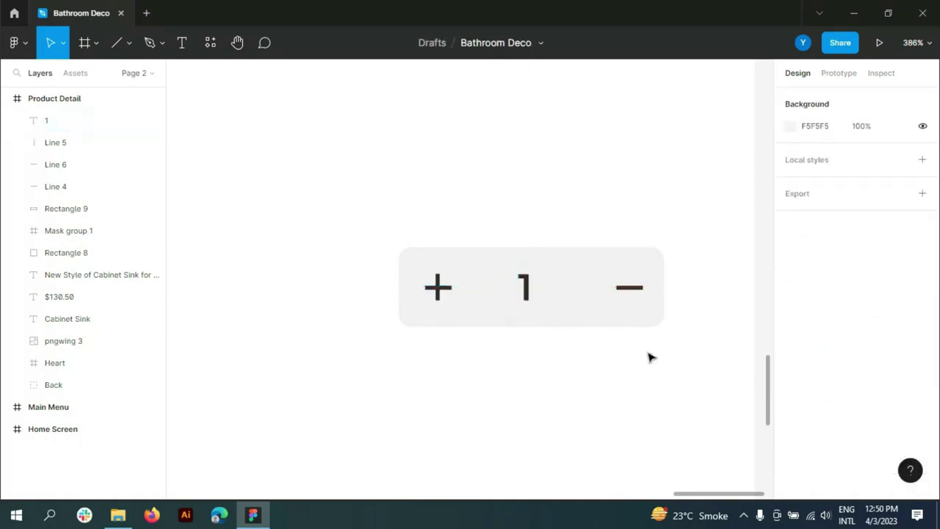
scroll(648, 357, "down", 5)
left_click(602, 325)
Select all the stepper layers and group them with Ctrl+G
left_click(720, 311)
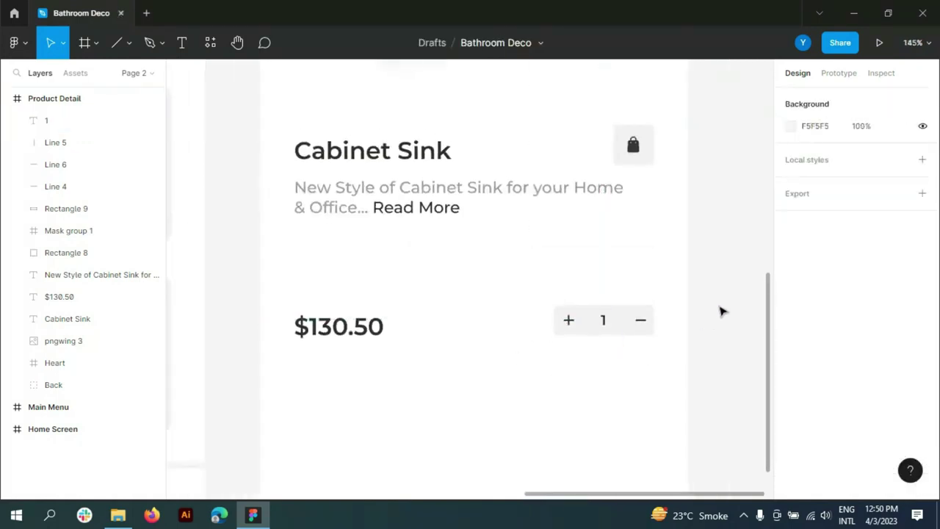
scroll(720, 311, "down", 3)
left_click(128, 42)
key("Escape")
left_click_drag(38, 213, 51, 122)
key("ctrl+g")
Draw a wide 360×50 bar below the price with corner radius 7, aligned to the price text
left_click(128, 42)
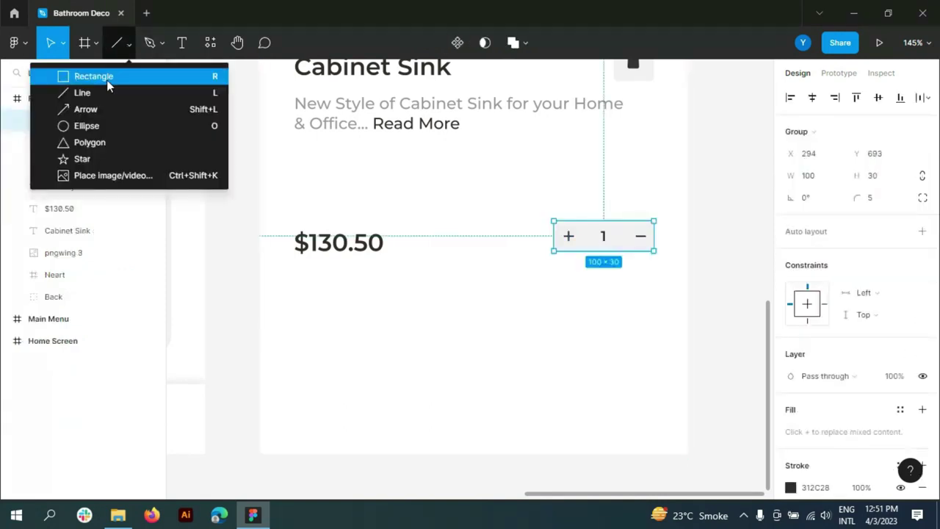
left_click(107, 84)
scroll(307, 244, "down", 3)
left_click_drag(304, 241, 537, 277)
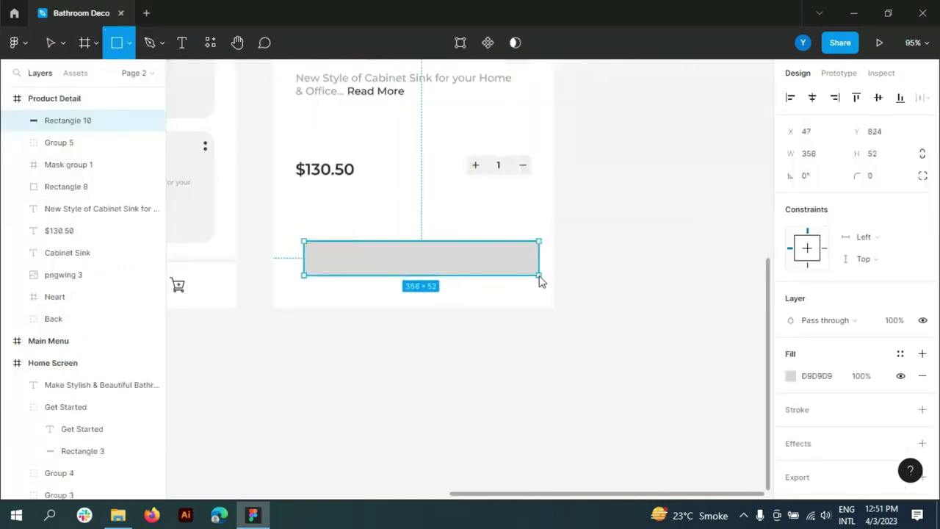
left_click(885, 154)
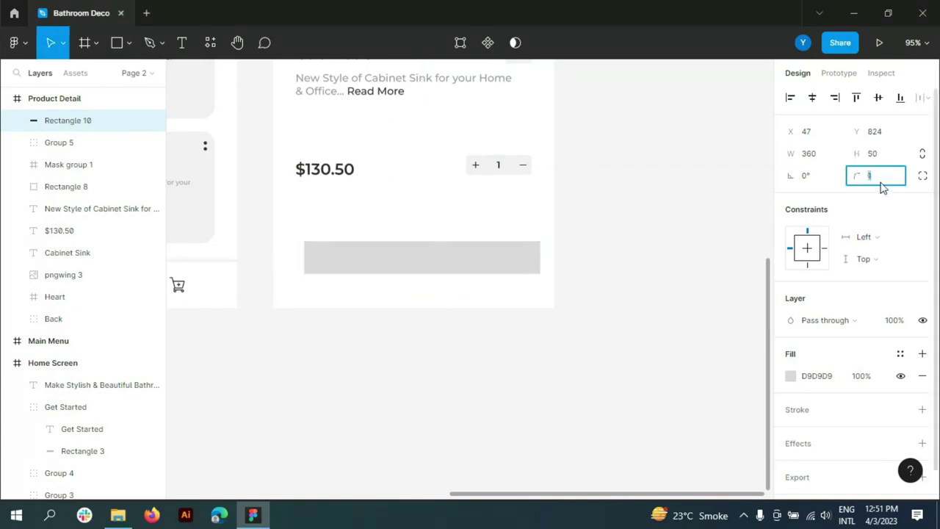
type("108")
scroll(498, 250, "down", 5)
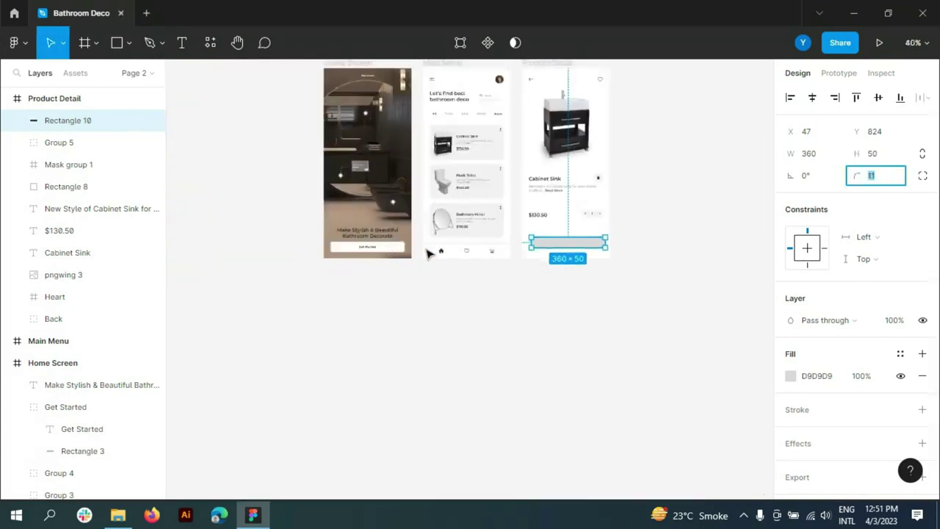
left_click(368, 250)
scroll(544, 248, "up", 3)
scroll(544, 248, "up", 2)
left_click(544, 249)
left_click(883, 176)
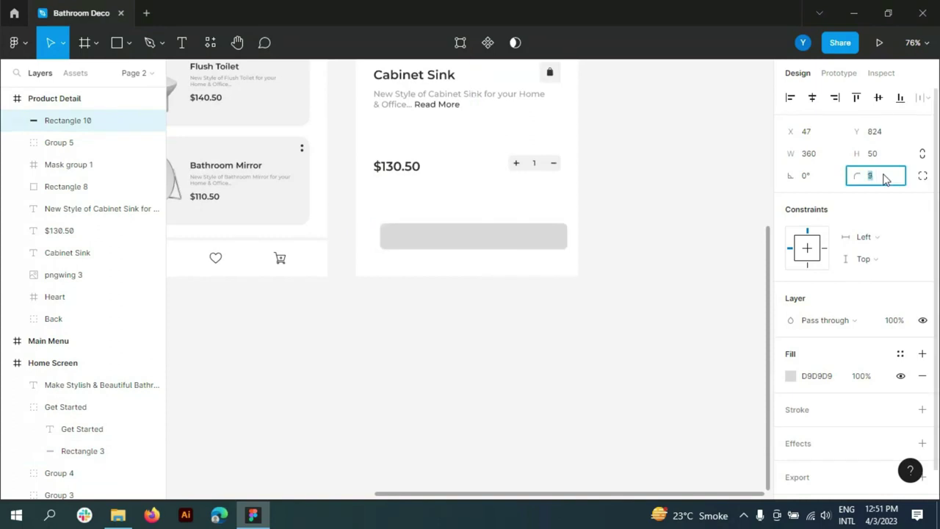
type("7")
left_click_drag(485, 247, 474, 253)
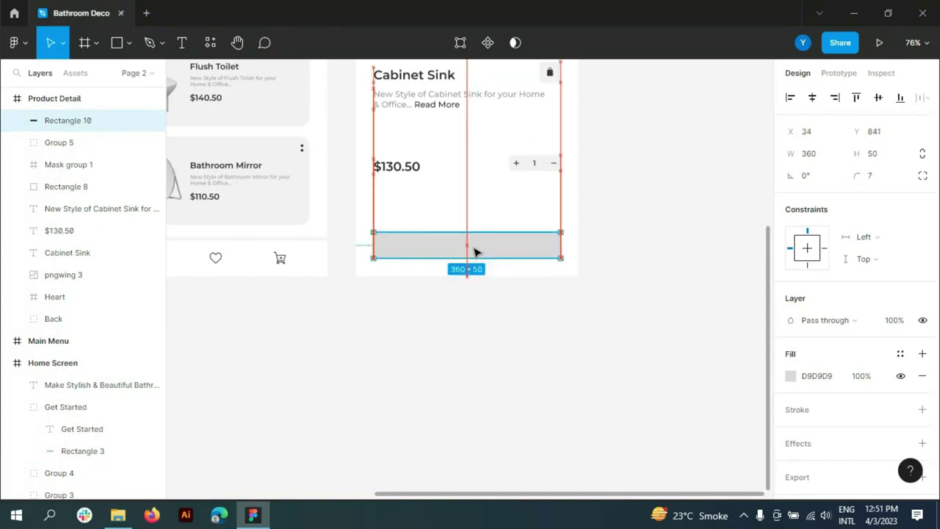
Fill the bar with dark 312C28 and start a new text layer above it
left_click(790, 375)
left_click(625, 433)
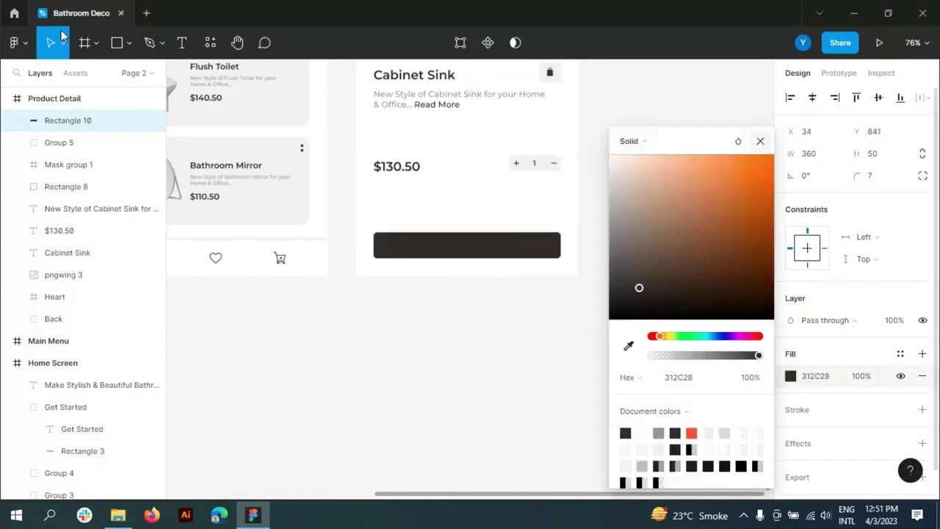
key("Escape")
key("t")
scroll(433, 248, "up", 5, "ctrl")
left_click(437, 253)
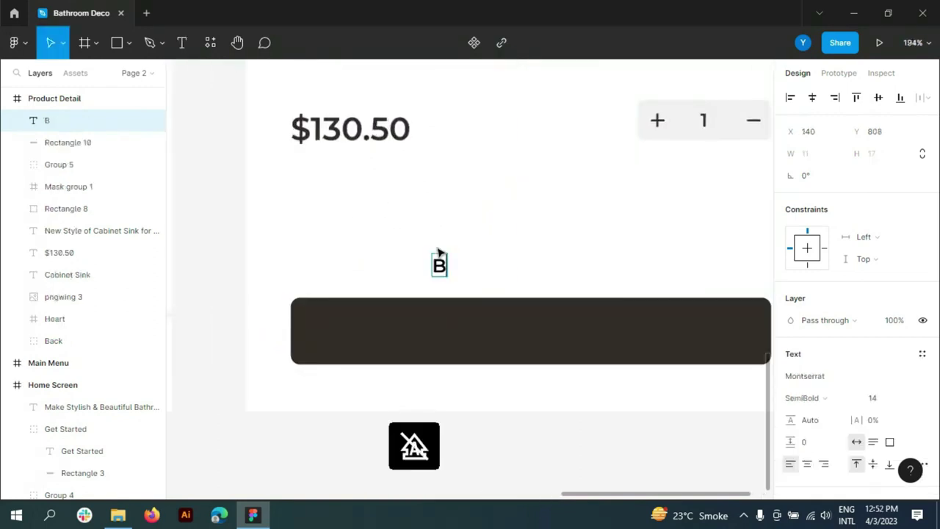
Place the Buy Now text on the dark bar and colour it white (FFFFFF)
mouse_move(488, 276)
left_mouse_down()
mouse_move(505, 337)
mouse_move(540, 332)
left_mouse_up()
scroll(852, 294, "down", 3)
left_click(814, 387)
type("FFFFFF")
key("Return")
scroll(598, 326, "down", 3, "ctrl")
scroll(694, 321, "down", 2, "ctrl")
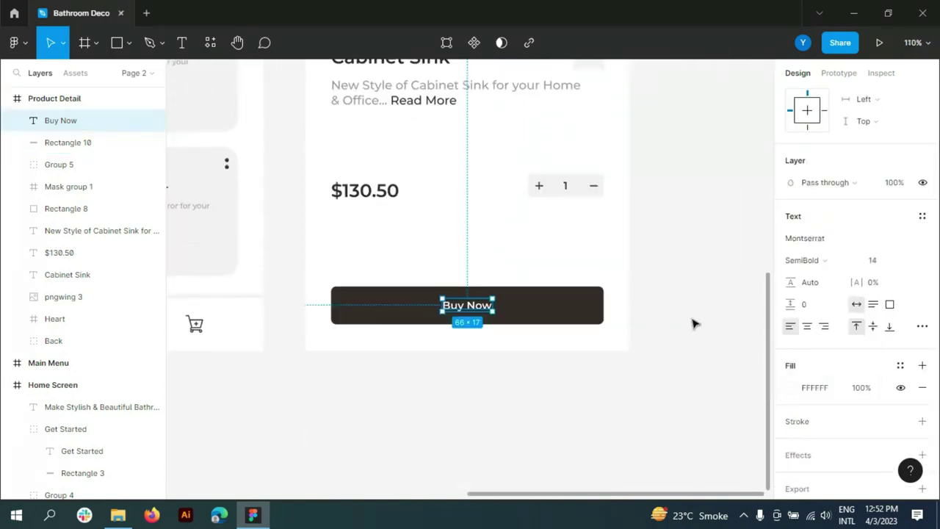
scroll(709, 331, "up", 3)
scroll(709, 331, "down", 2)
Group the Buy Now text with the dark bar and name the group Buy Now
left_click(69, 144)
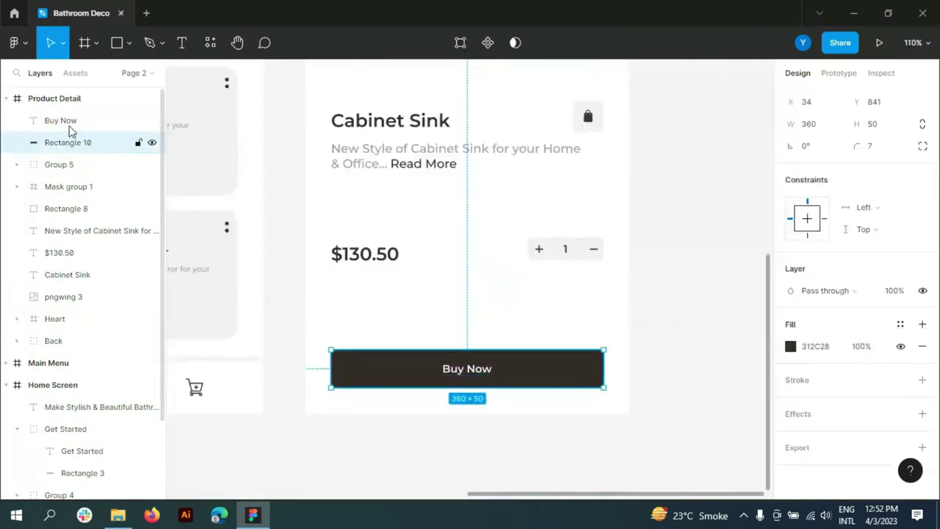
left_click(71, 125, "shift")
key("ctrl+g")
double_click(78, 144)
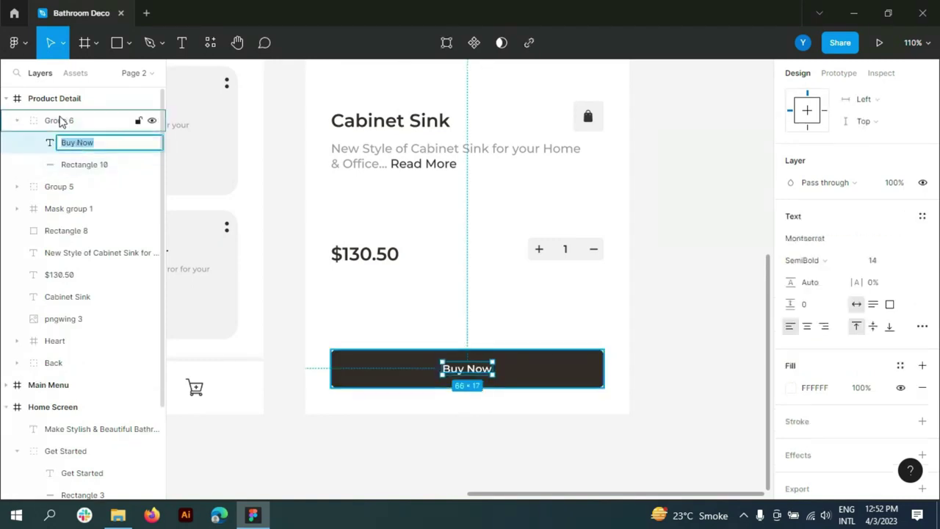
double_click(63, 121)
type("Buy Now")
left_click(19, 125)
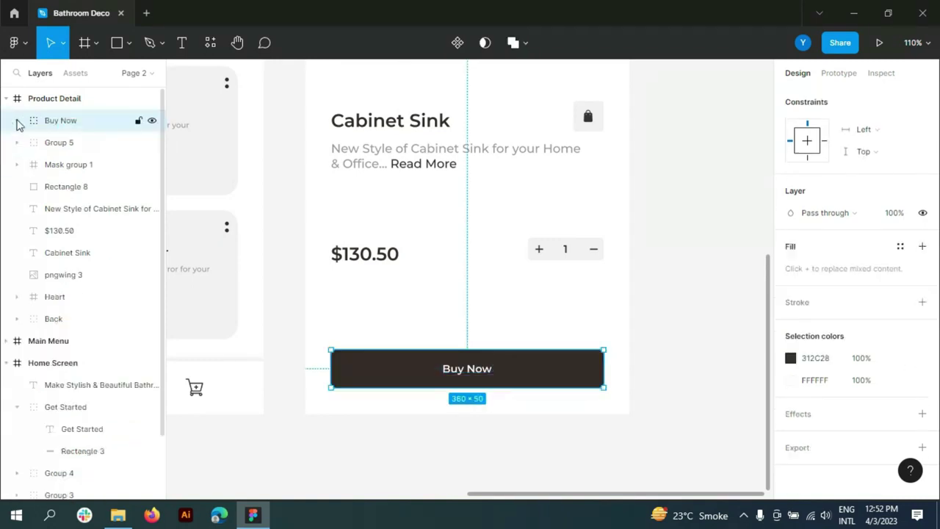
Group the bag icon's pieces, Mask group 1 and Rectangle 8, together
left_click(74, 169)
left_click(73, 185)
left_click(73, 167, "shift")
key("ctrl+g")
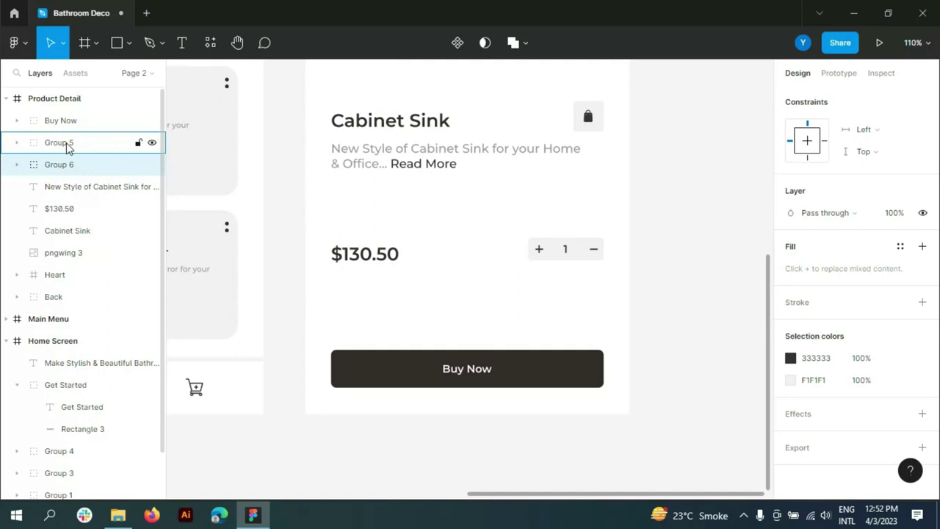
Move the $130.50 price and the quantity stepper down
left_click(66, 145)
left_click(70, 209, "shift")
key("shift+Down")
key("shift+Down")
key("shift+Down")
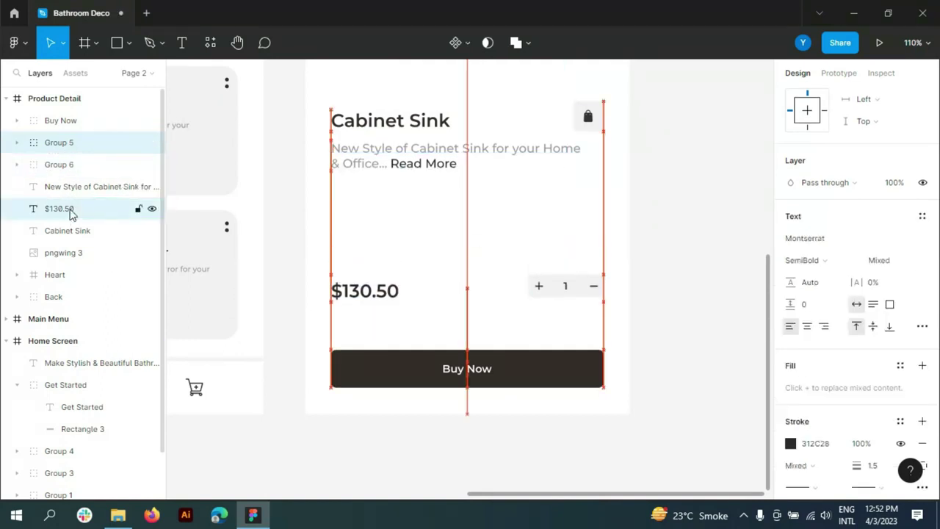
left_click(70, 209)
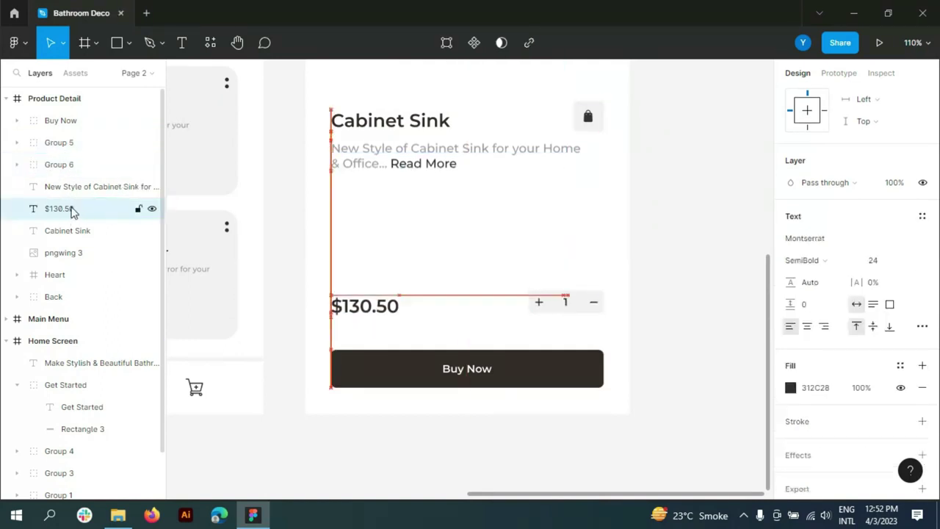
left_click(75, 144, "shift")
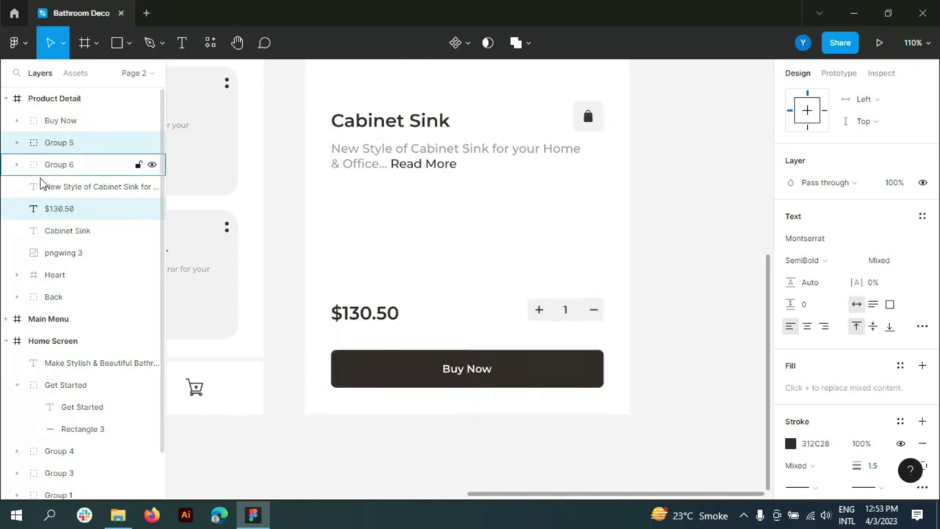
left_click(72, 166)
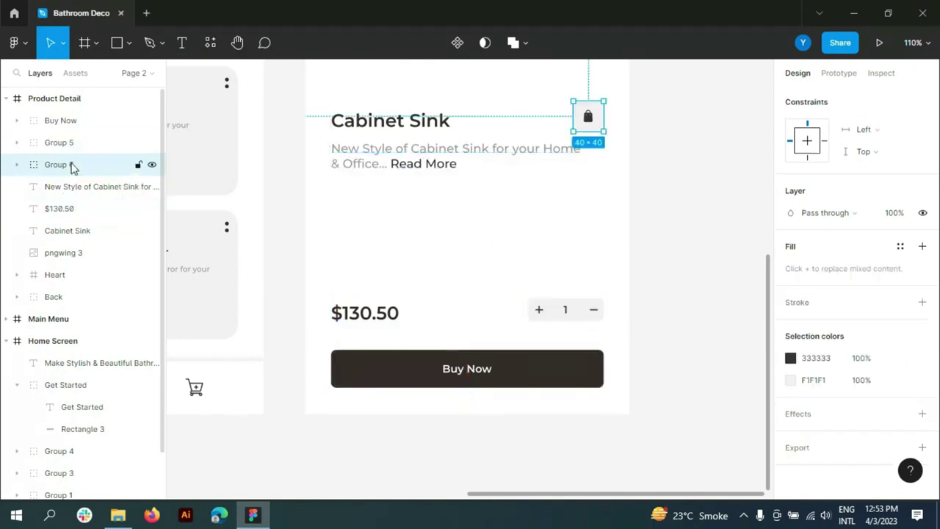
Move the Cabinet Sink title and description text further down
left_click(80, 233)
left_click(92, 193, "shift")
key("shift+Down")
key("shift+Down")
key("shift+Down")
key("shift+Down")
key("shift+Down")
key("shift+Down")
left_click(92, 192)
key("shift+Down")
key("shift+Down")
Resize the pngwing 3 sink photo to 330×405 and shift it slightly left
left_click(705, 235)
scroll(466, 294, "down", 5, "ctrl")
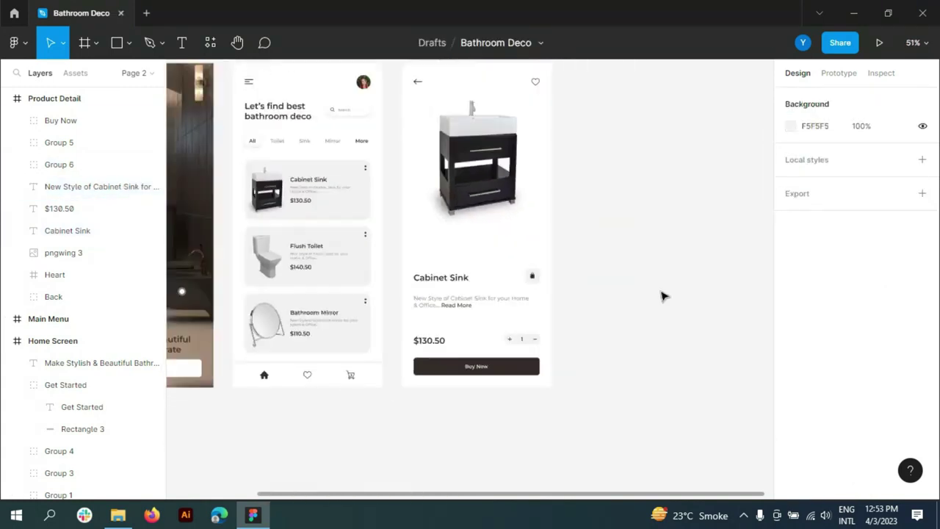
scroll(656, 298, "up", 1)
left_click(522, 235)
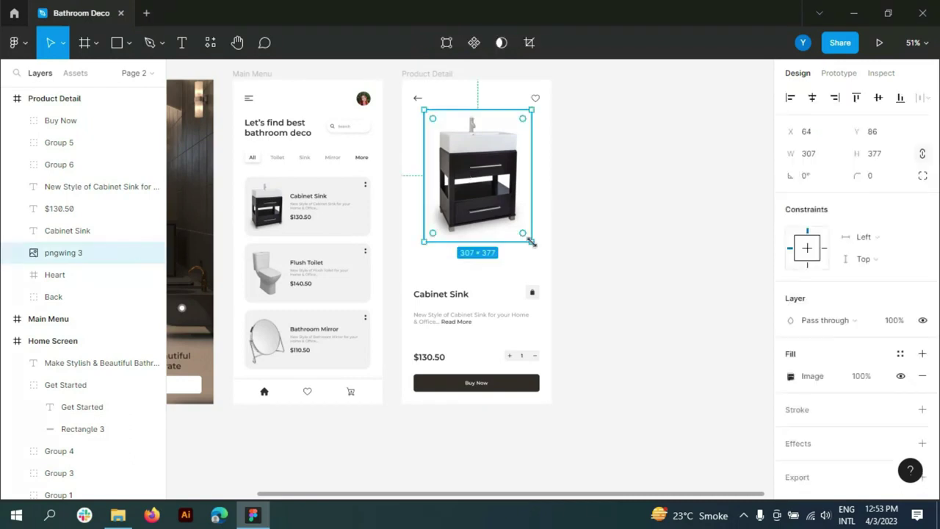
left_click_drag(533, 244, 540, 250)
left_click_drag(478, 176, 471, 177)
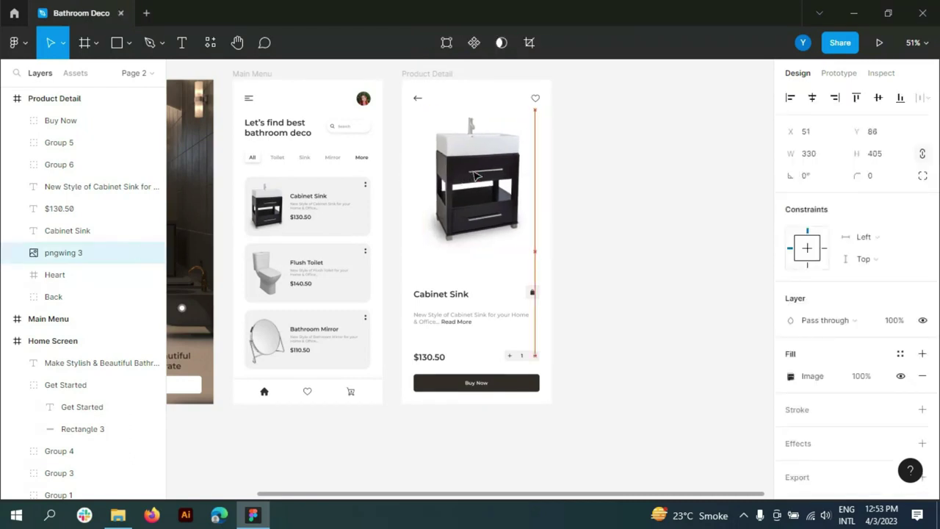
Zoom to fit all three app screens in view with Shift+1
left_click(638, 217)
scroll(639, 217, "down", 1, "ctrl")
key("shift+1")
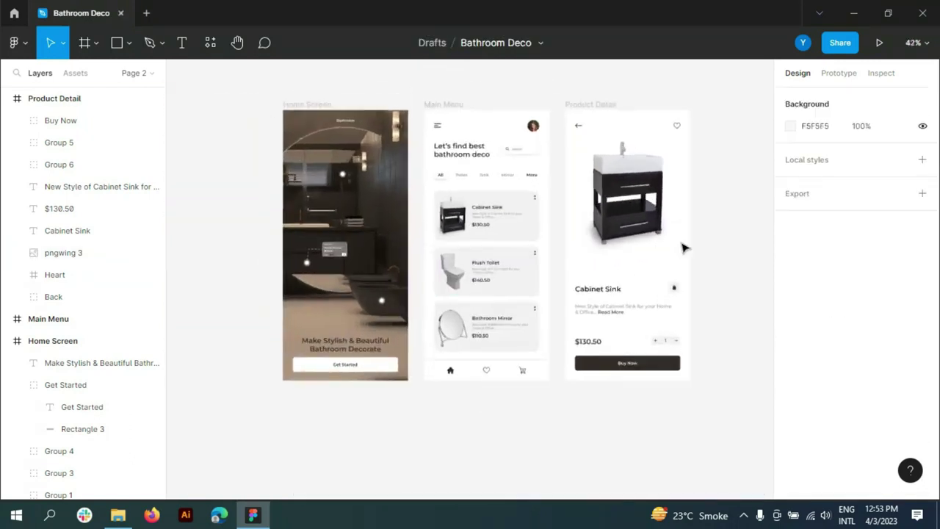
left_click(6, 98, "alt")
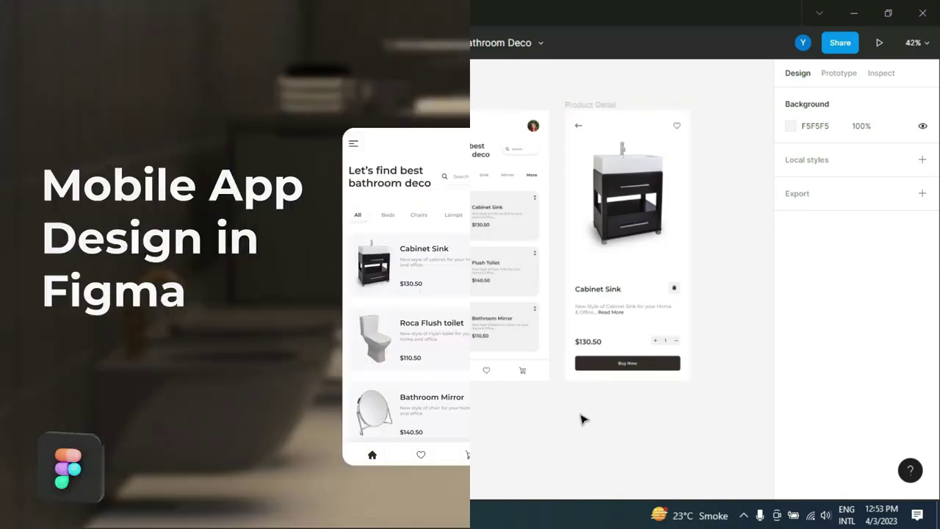